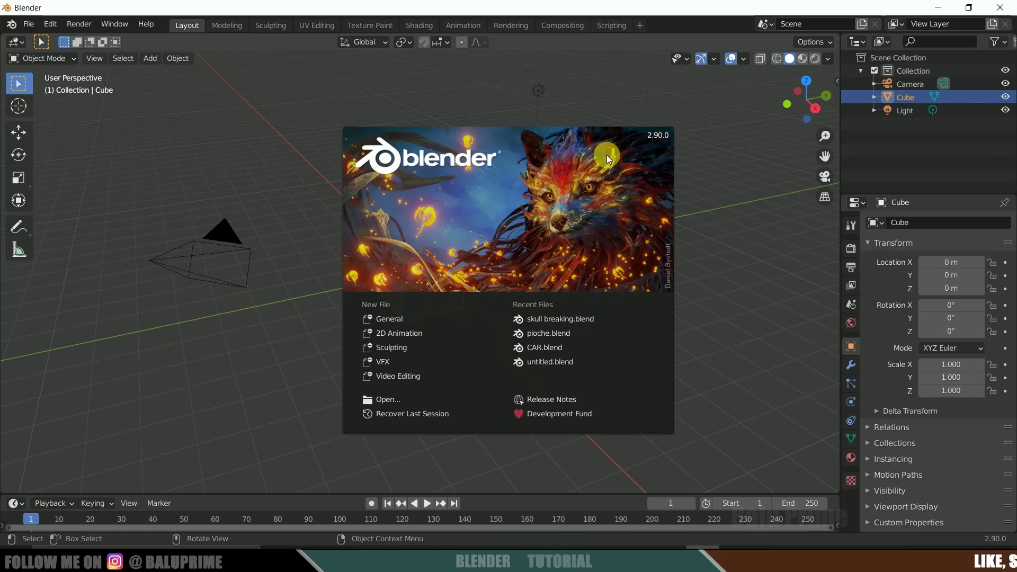
# Step: Dismiss the splash screen and delete the default camera, cube and light from the scene
pyautogui.click(291, 358)
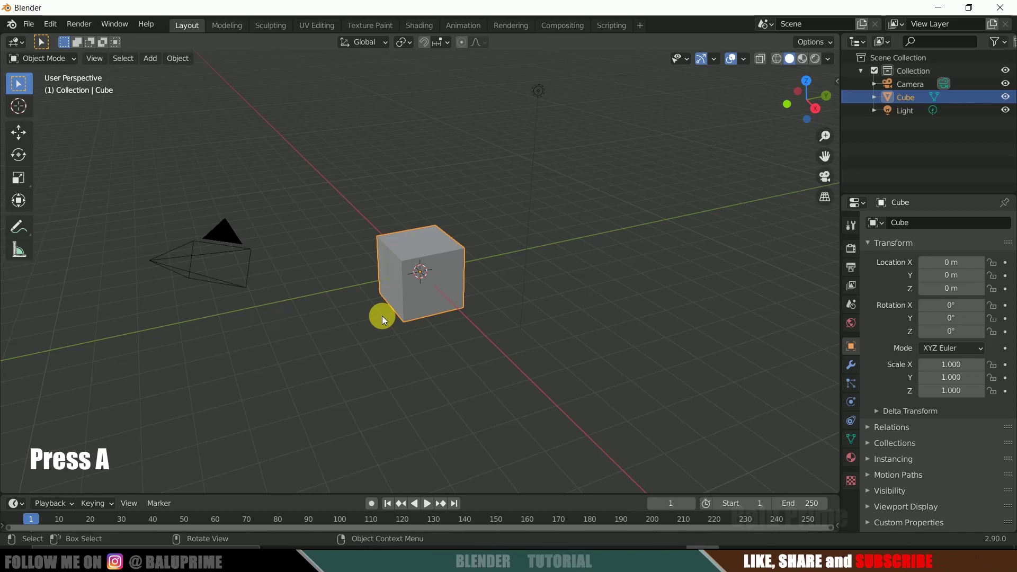
pyautogui.press('a')
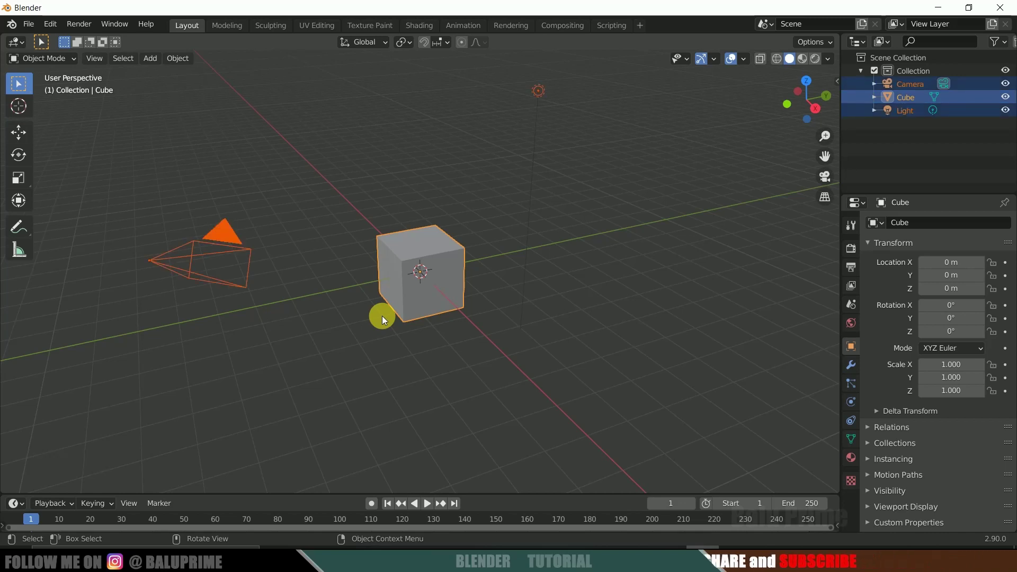
pyautogui.press('Delete')
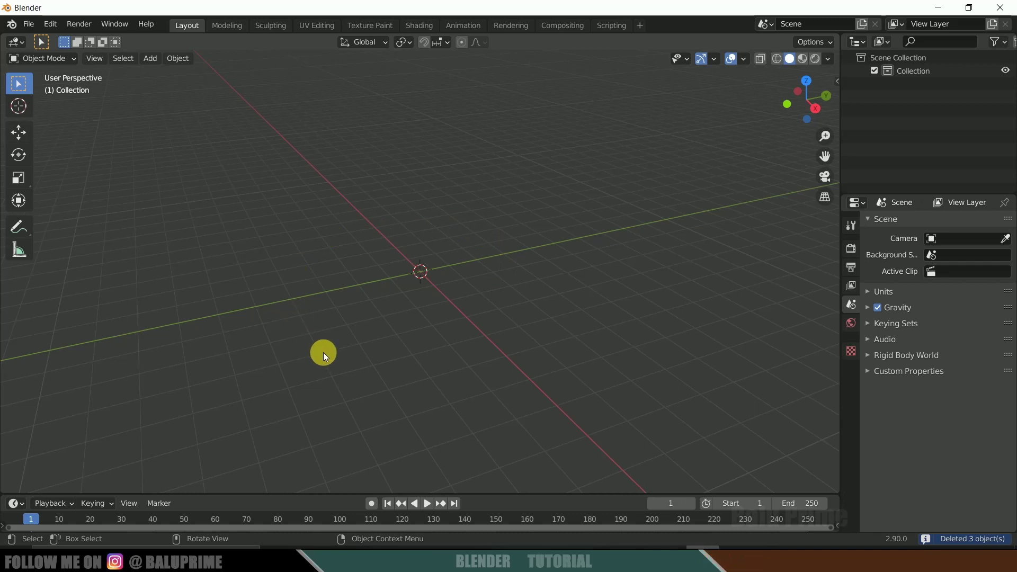
# Step: Import the Wavefront model 12140_Skull_v3_L2.obj from the recent Skull_v3_L2 folder
pyautogui.click(30, 29)
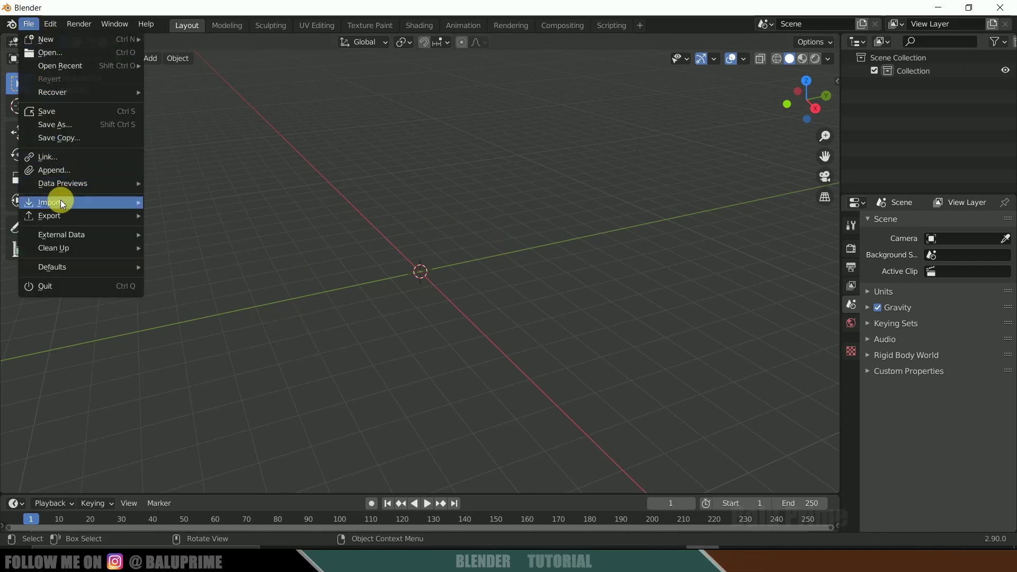
pyautogui.moveTo(61, 202)
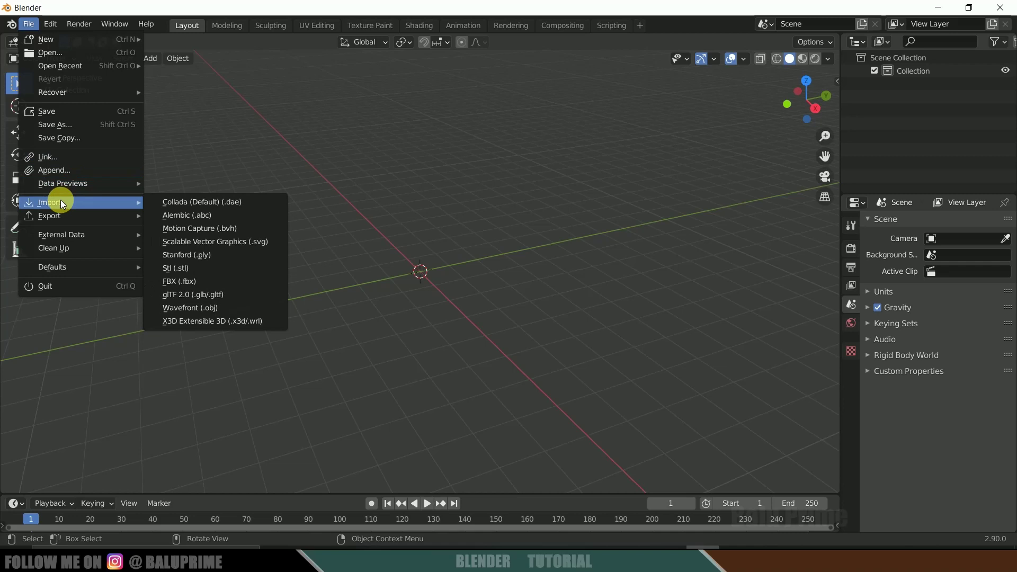
pyautogui.click(186, 307)
pyautogui.click(254, 410)
pyautogui.click(392, 162)
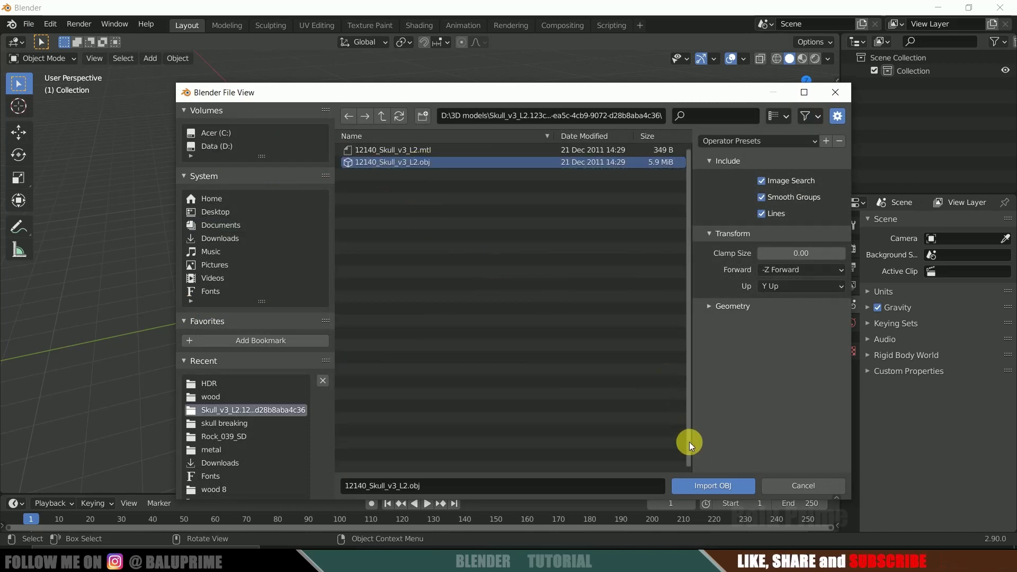
pyautogui.click(698, 486)
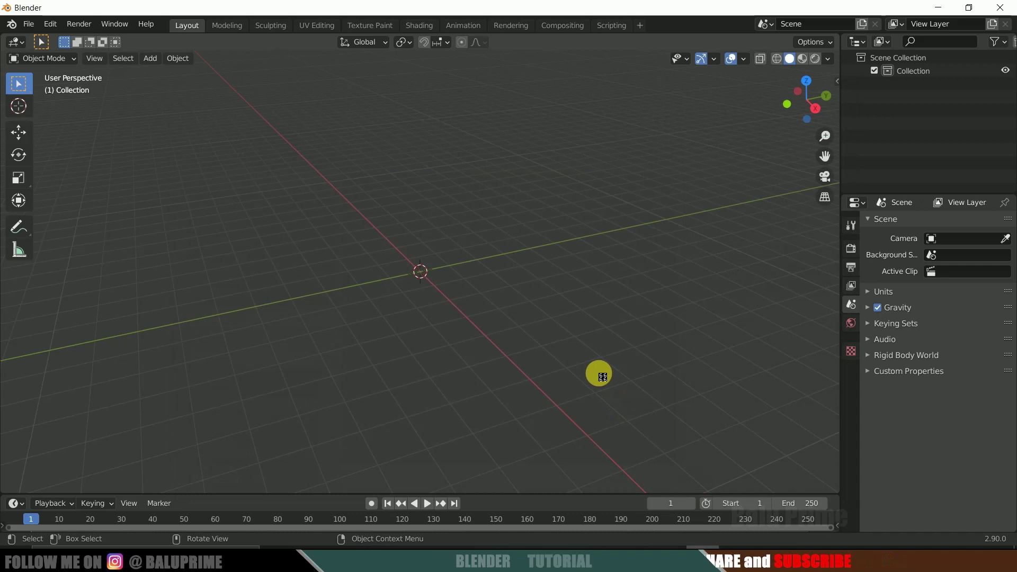
# Step: Scale the imported skull down uniformly to about 0.229
pyautogui.moveTo(546, 418)
pyautogui.mouseDown(button='middle')
pyautogui.moveTo(484, 411)
pyautogui.moveTo(545, 404)
pyautogui.mouseUp(button='middle')
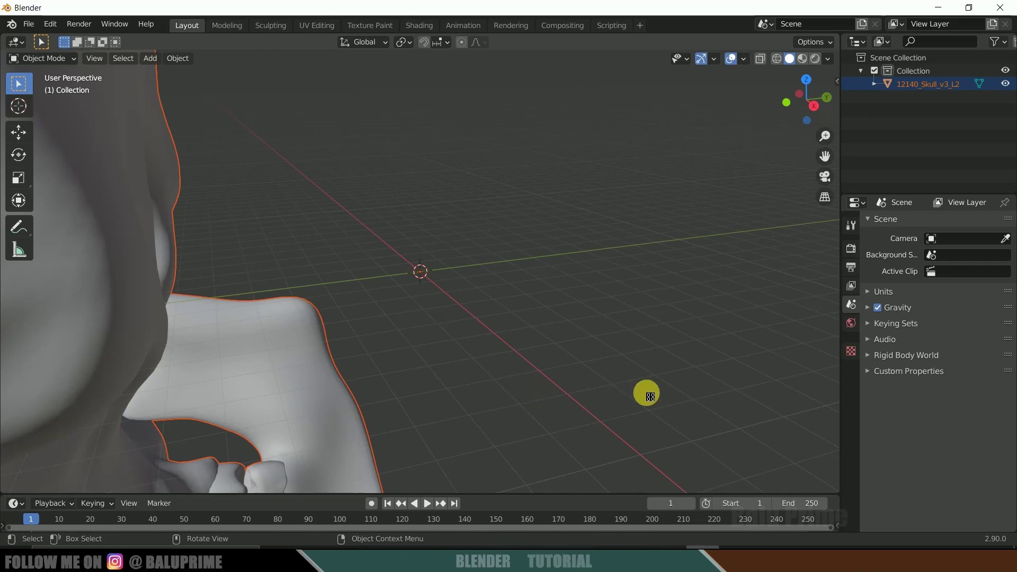
pyautogui.press('s')
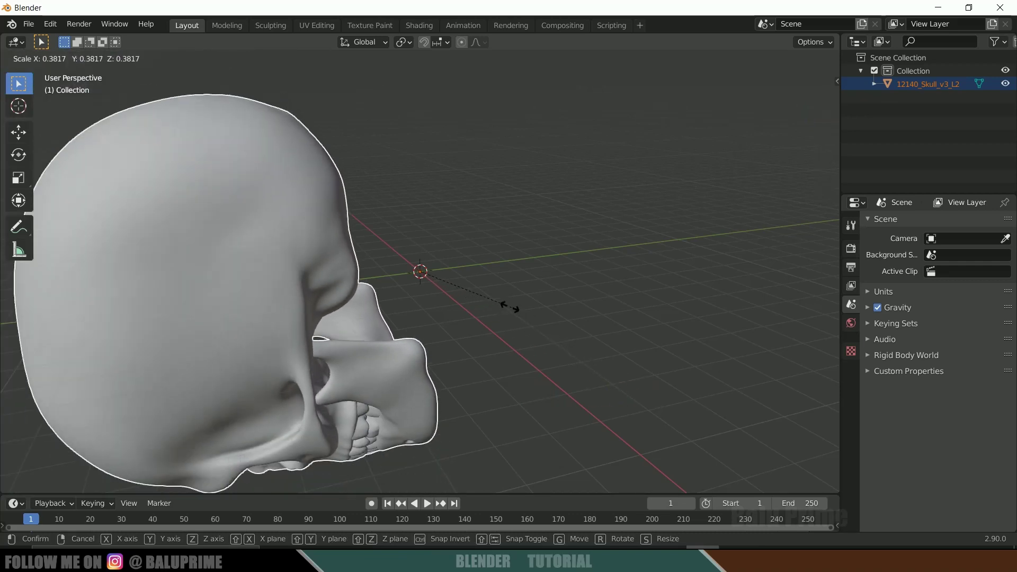
pyautogui.click(476, 300)
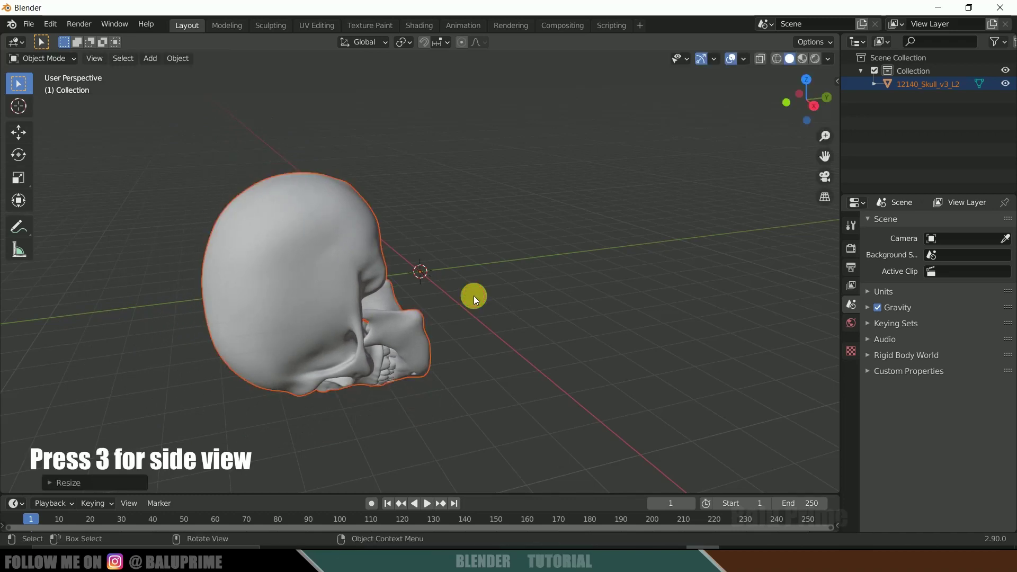
# Step: Rotate the skull upright in the right side view to about -21.3° around the X axis
pyautogui.press('3')
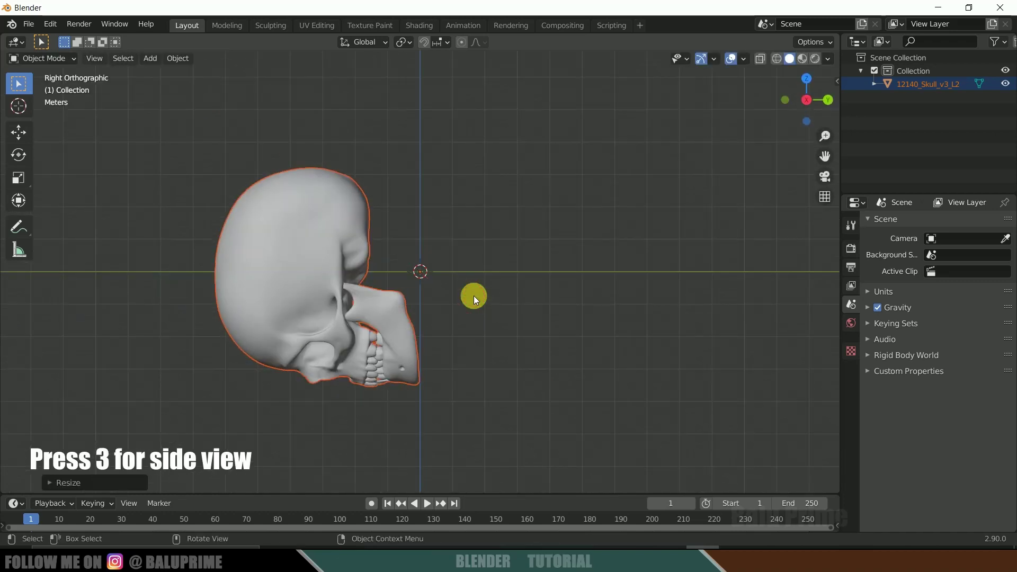
pyautogui.click(18, 154)
pyautogui.moveTo(391, 227); pyautogui.dragTo(474, 274)
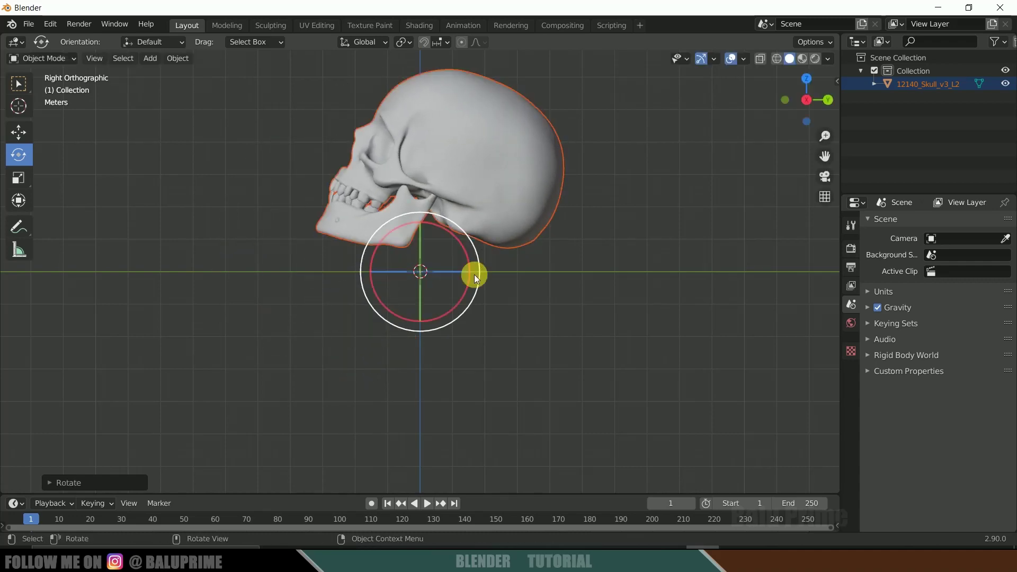
# Step: Move the skull down along the Z axis to about -0.65 m and deselect it
pyautogui.click(19, 132)
pyautogui.moveTo(422, 216); pyautogui.dragTo(427, 245)
pyautogui.moveTo(427, 245); pyautogui.dragTo(622, 332, button='middle')
pyautogui.click(622, 332)
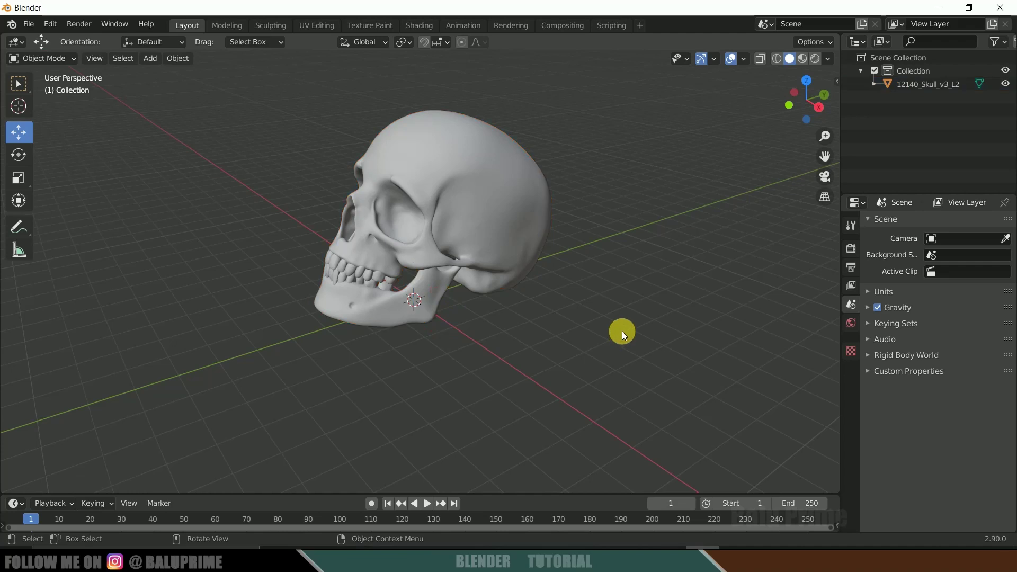
# Step: Preview the skull's material in the viewport and set its Metallic to about 0.787 and Roughness to about 0.317
pyautogui.click(520, 224)
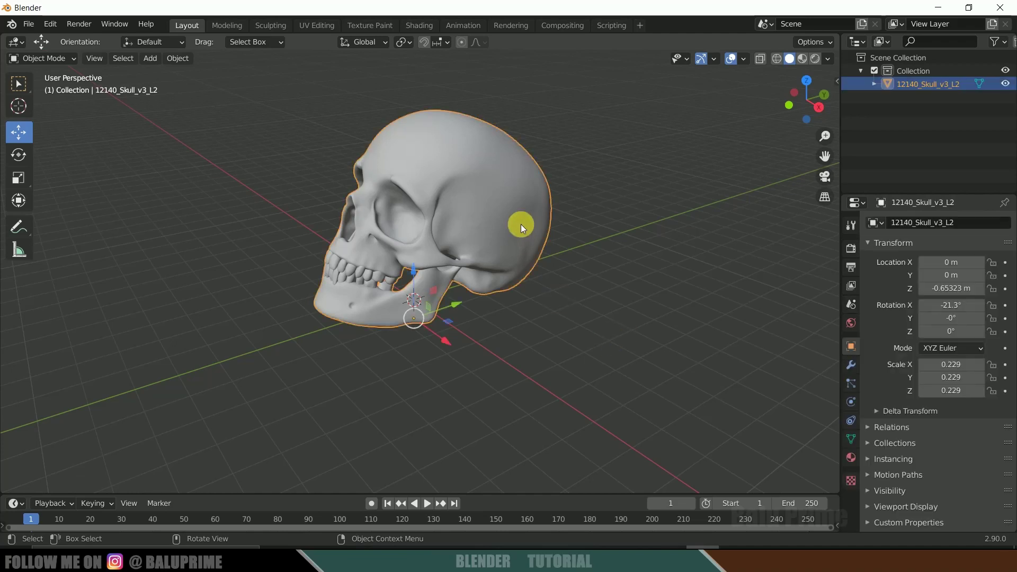
pyautogui.click(851, 458)
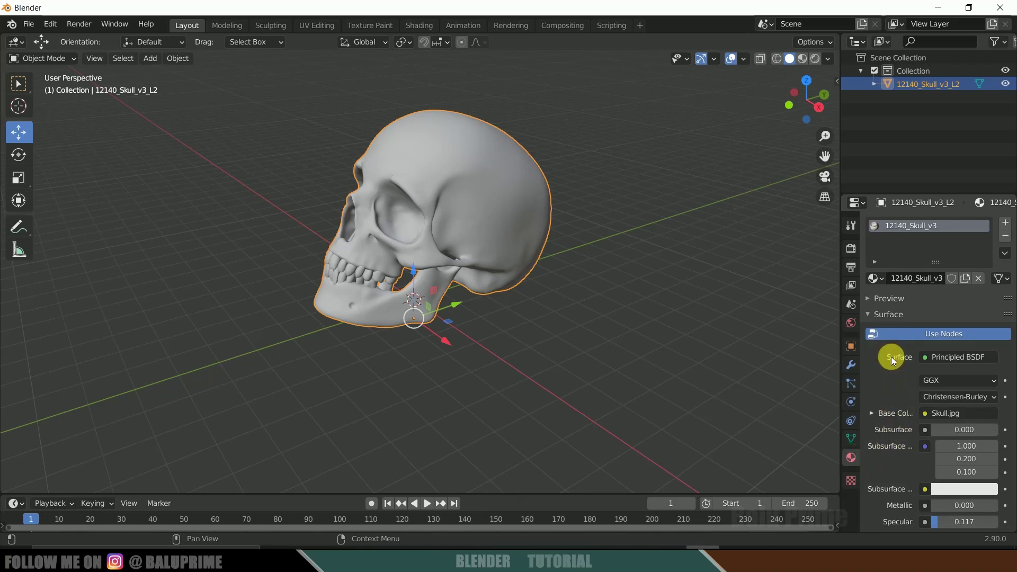
pyautogui.click(805, 59)
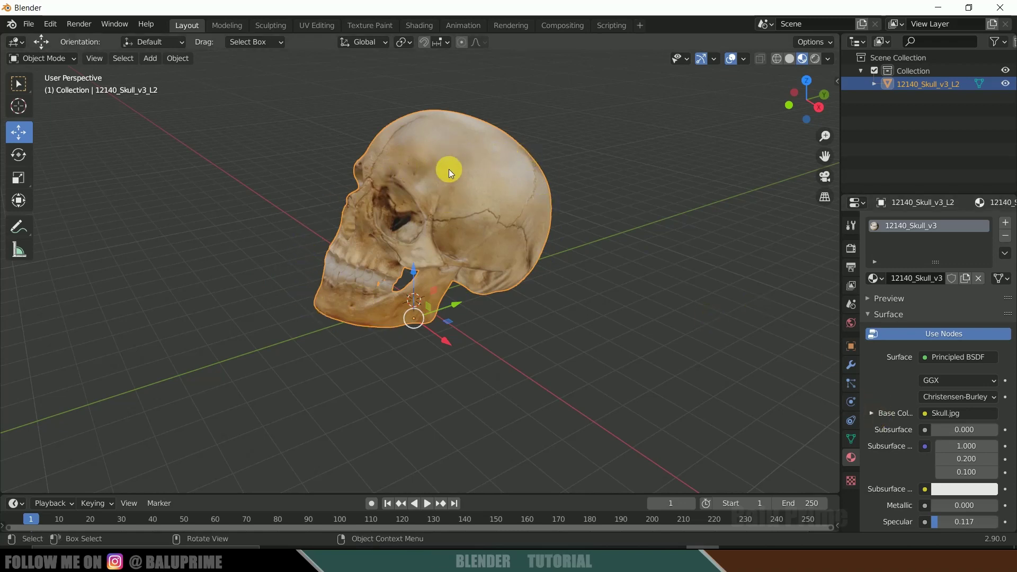
pyautogui.scroll(-4, 889, 447)
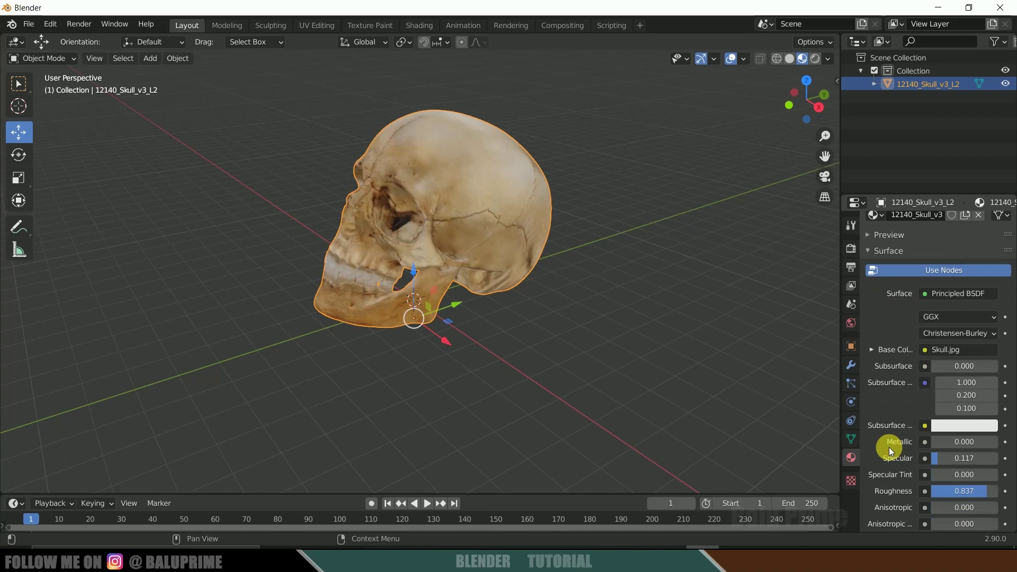
pyautogui.moveTo(943, 422)
pyautogui.mouseDown()
pyautogui.moveTo(982, 420)
pyautogui.moveTo(965, 441)
pyautogui.moveTo(944, 442)
pyautogui.moveTo(942, 428)
pyautogui.mouseUp()
pyautogui.scroll(-2, 881, 447)
pyautogui.moveTo(533, 354)
pyautogui.mouseDown(button='middle')
pyautogui.moveTo(604, 341)
pyautogui.moveTo(542, 364)
pyautogui.mouseUp(button='middle')
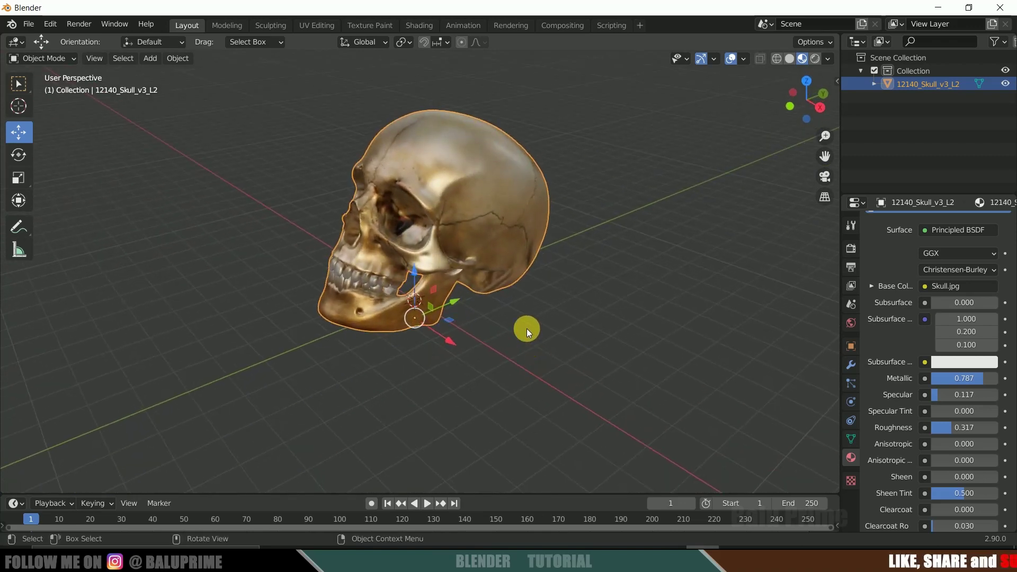
# Step: Return the viewport to solid shading and add a Solidify modifier to the skull
pyautogui.click(789, 60)
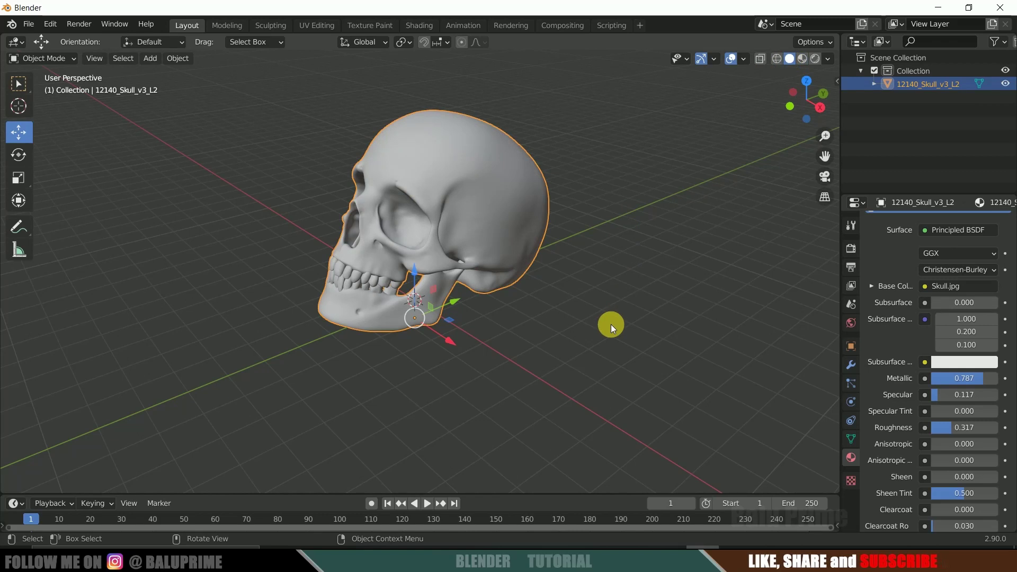
pyautogui.click(707, 359)
pyautogui.click(494, 215)
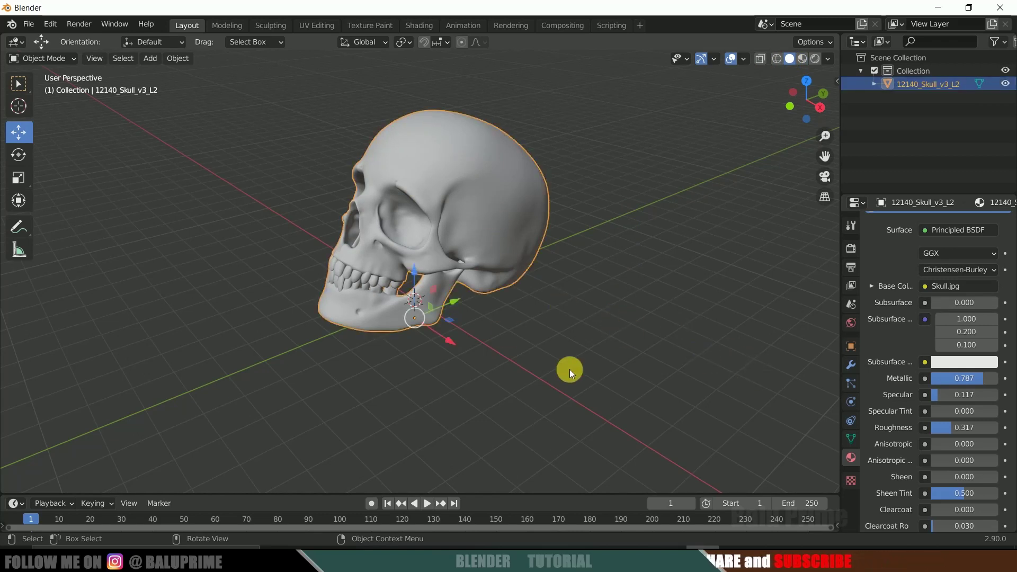
pyautogui.click(850, 365)
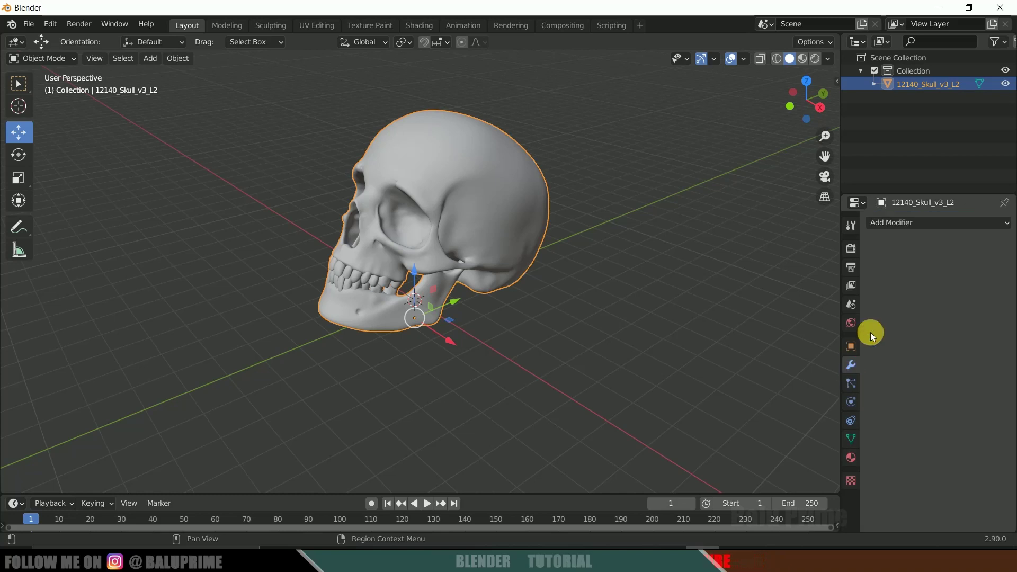
pyautogui.click(891, 226)
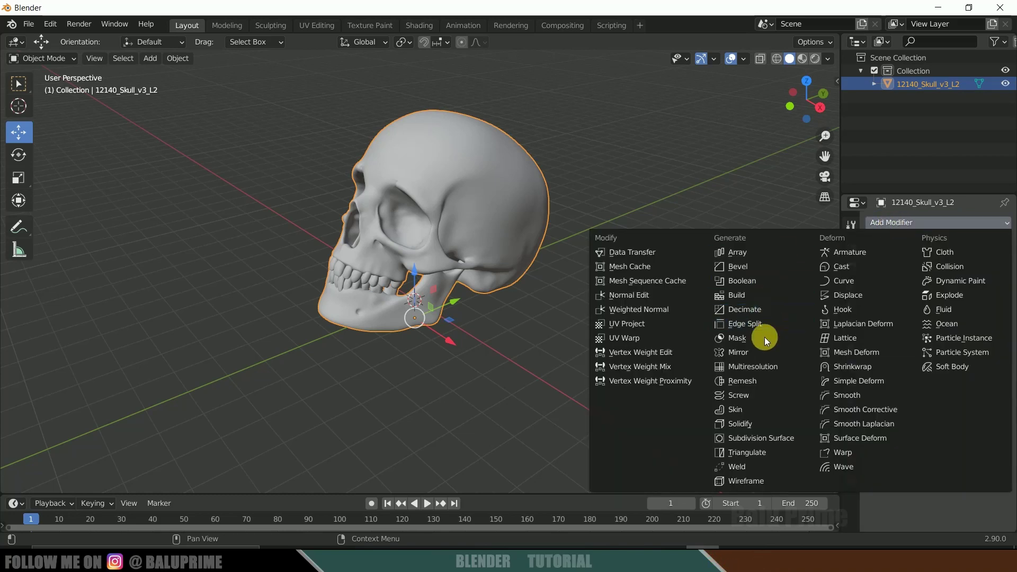
pyautogui.click(733, 425)
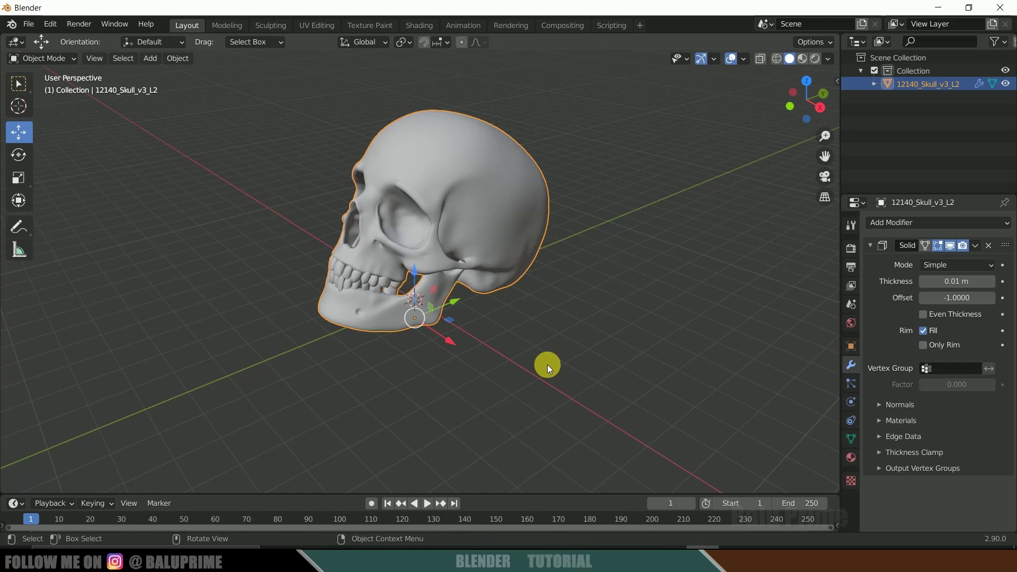
# Step: Set the Solidify modifier's thickness to 0.1 m
pyautogui.doubleClick(960, 284)
pyautogui.press('BackSpace')
pyautogui.press('BackSpace')
pyautogui.press('BackSpace')
pyautogui.press('BackSpace')
pyautogui.press('BackSpace')
pyautogui.press('BackSpace')
pyautogui.write('.1')
pyautogui.press('Return')
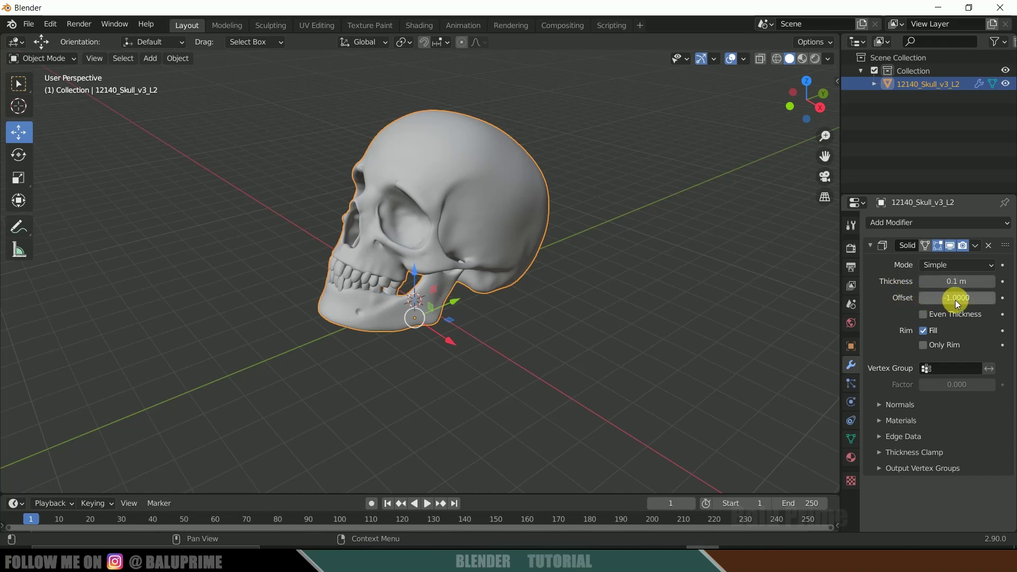
# Step: Set the Solidify offset to 1, enable High Quality normals, and deselect the skull
pyautogui.doubleClick(942, 298)
pyautogui.write('1')
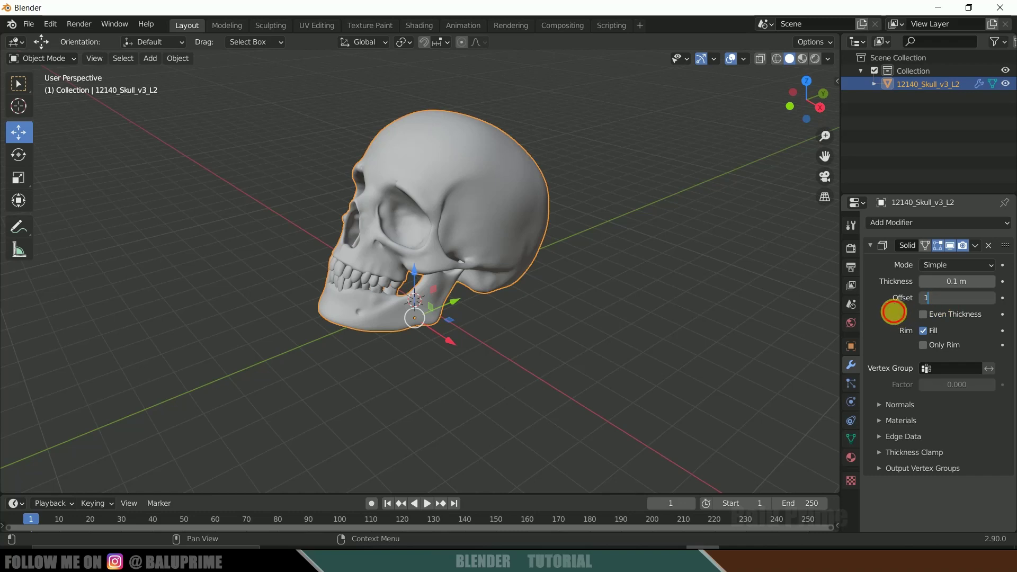
pyautogui.press('Return')
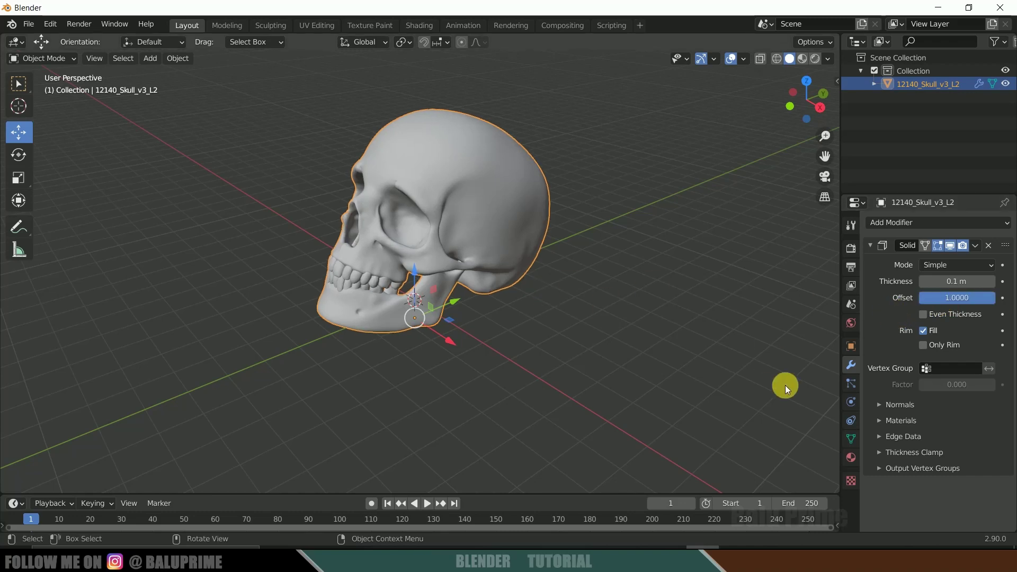
pyautogui.click(880, 407)
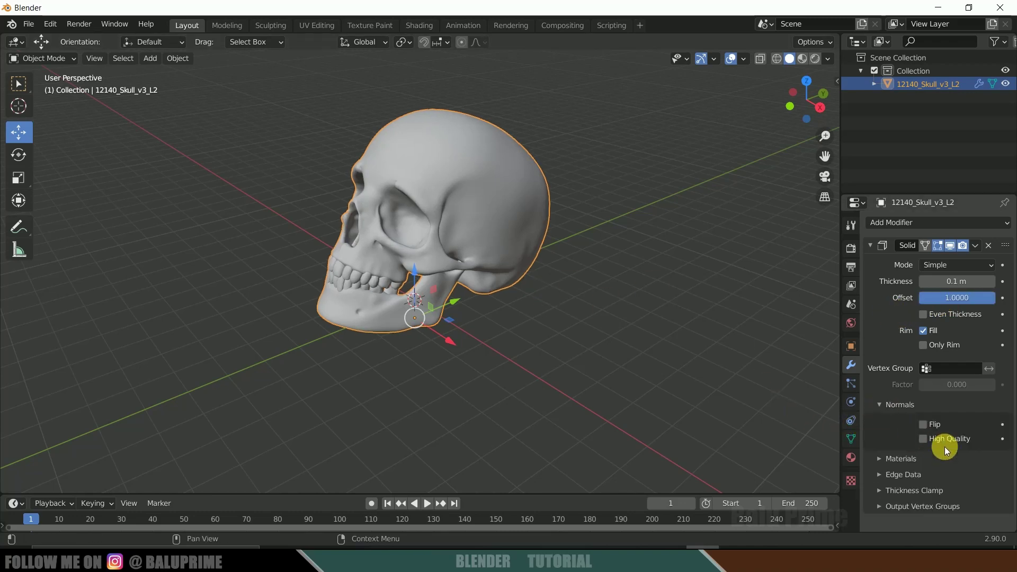
pyautogui.click(923, 439)
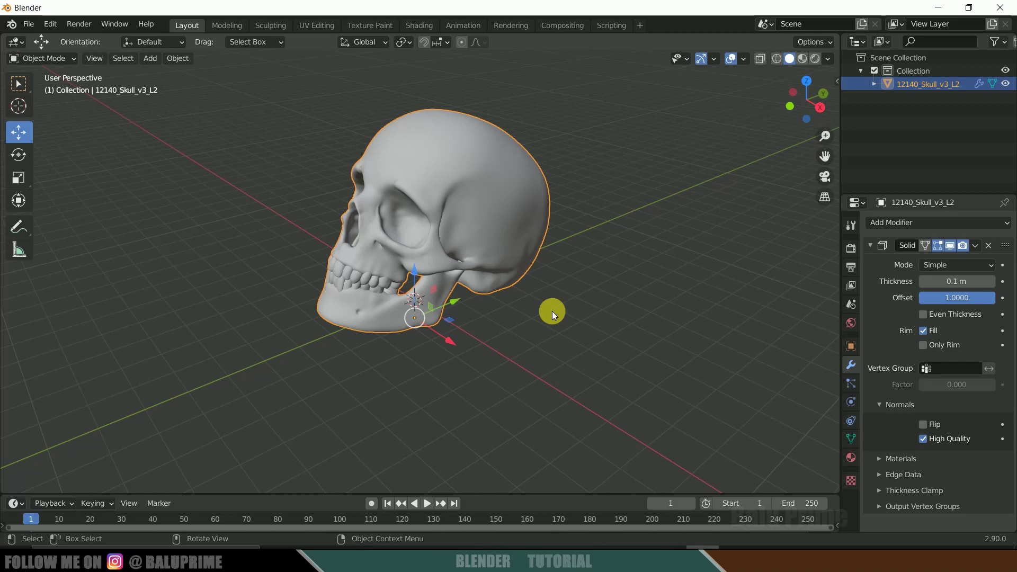
pyautogui.click(583, 349)
# Step: Find the Object: Cell Fracture add-on in the preferences, enable it and save the preferences
pyautogui.click(47, 24)
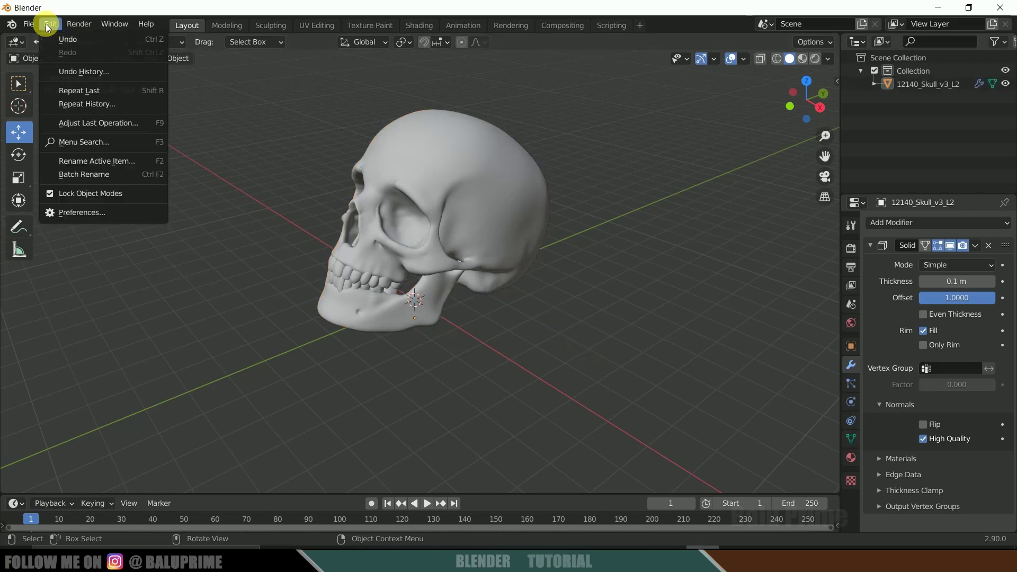
pyautogui.click(82, 213)
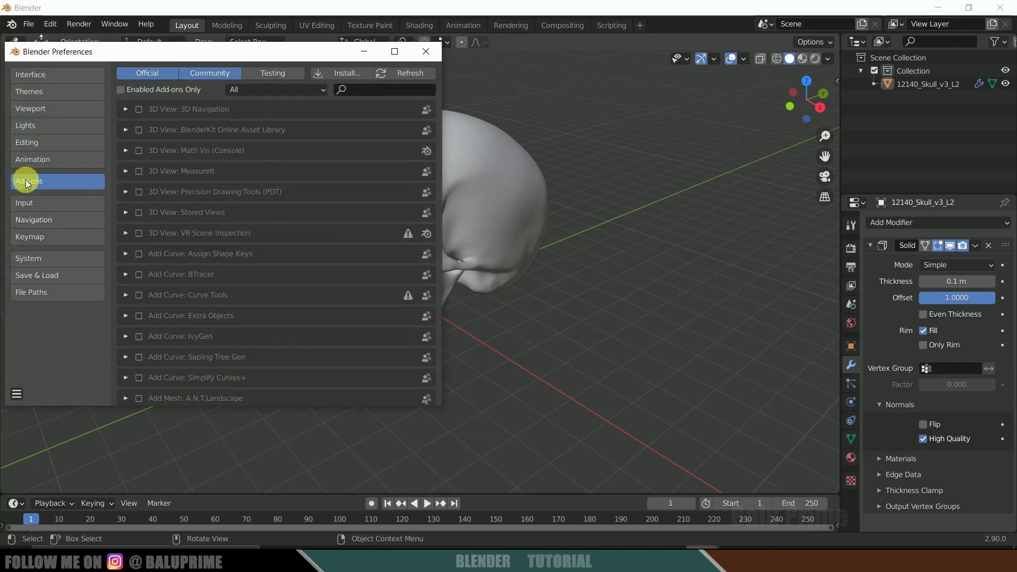
pyautogui.click(363, 92)
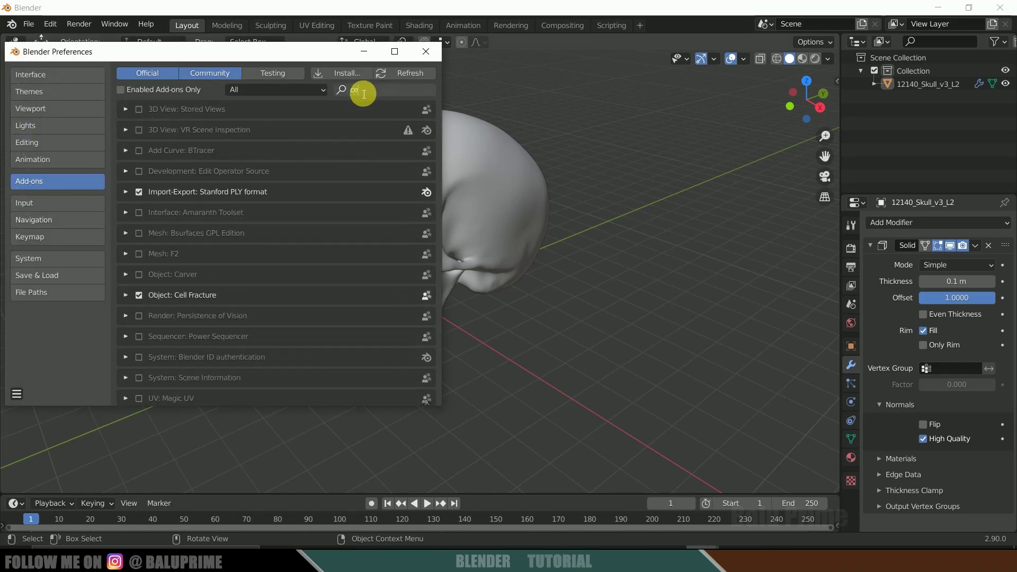
pyautogui.write('cell')
pyautogui.press('Return')
pyautogui.click(139, 109)
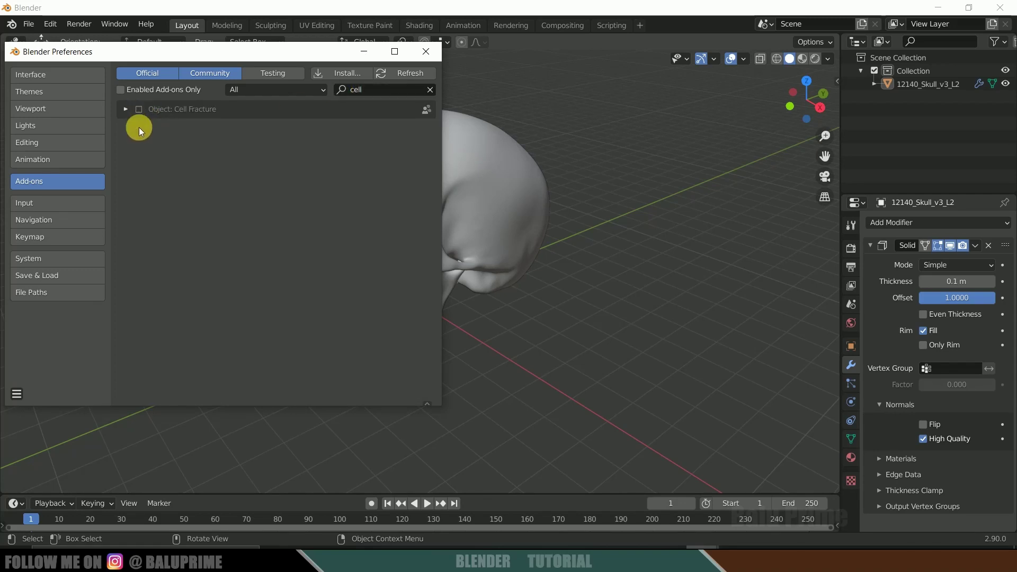
pyautogui.click(138, 109)
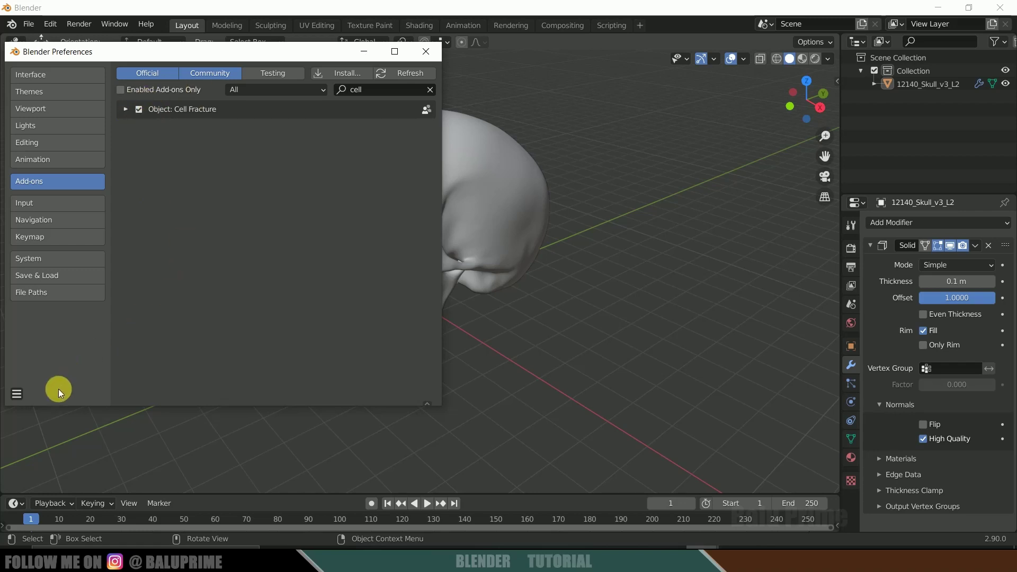
pyautogui.click(16, 395)
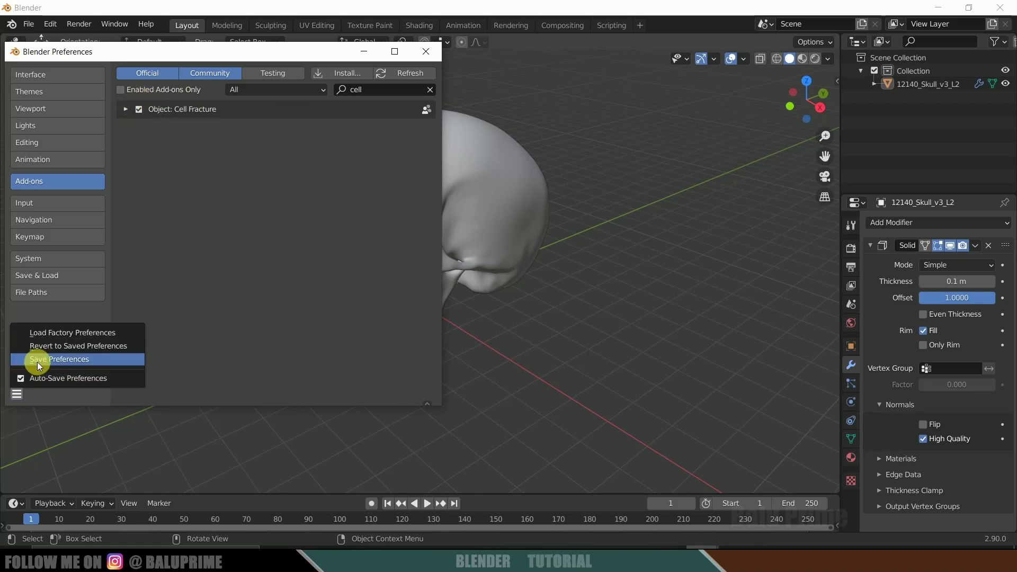
pyautogui.click(61, 359)
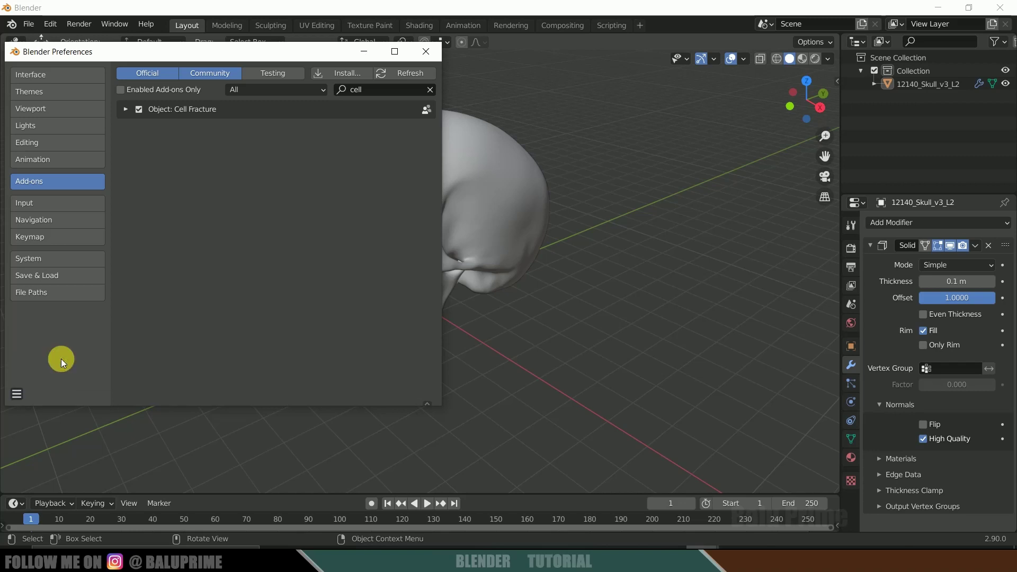
# Step: Close the preferences, select the skull and apply its Solidify modifier
pyautogui.click(427, 52)
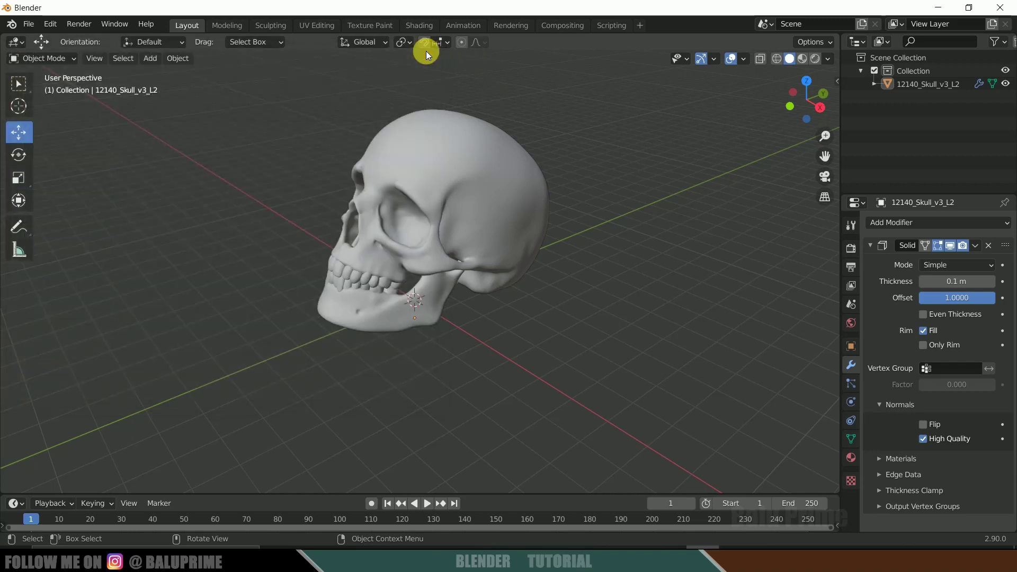
pyautogui.click(508, 239)
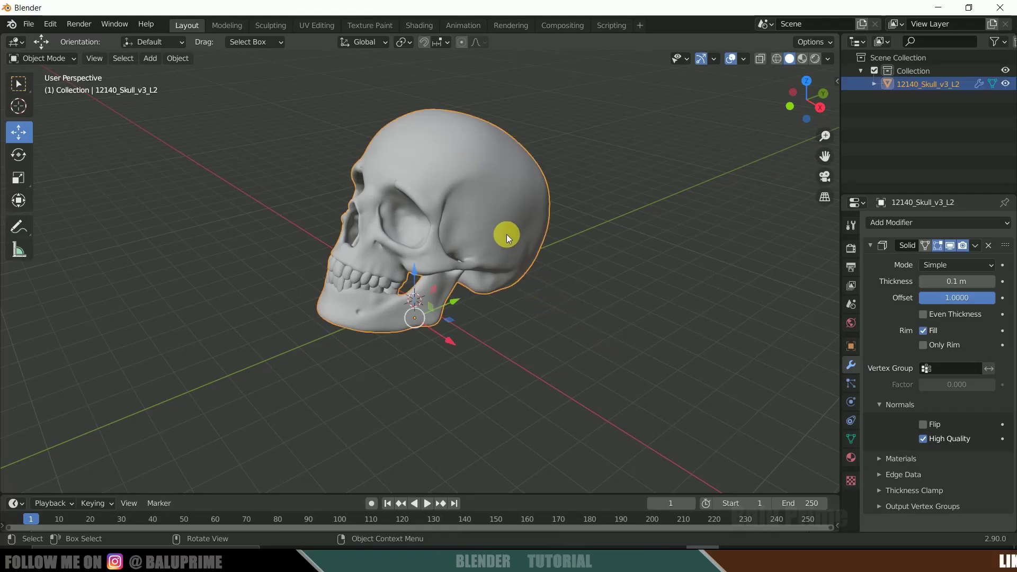
pyautogui.click(976, 245)
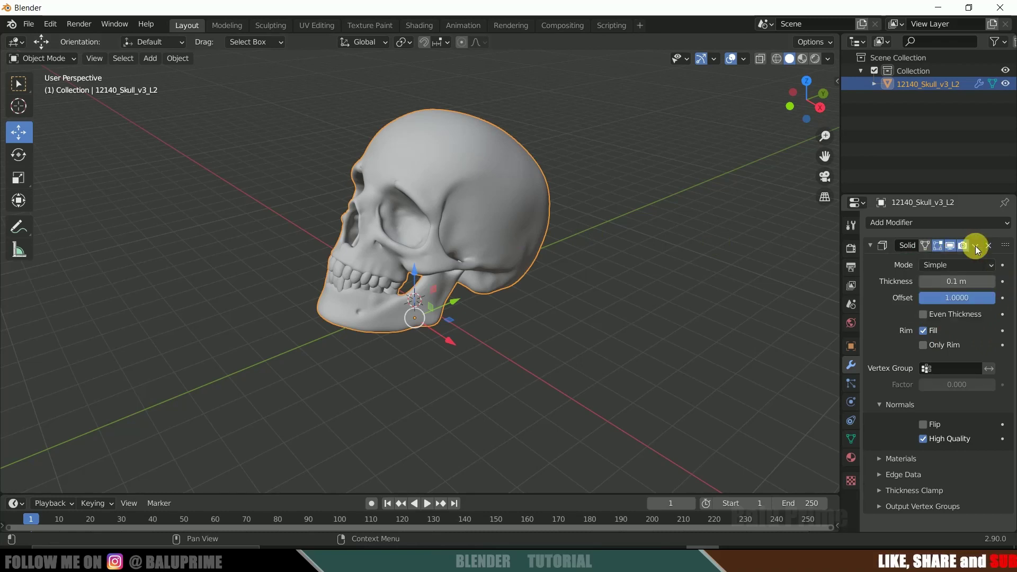
pyautogui.click(977, 245)
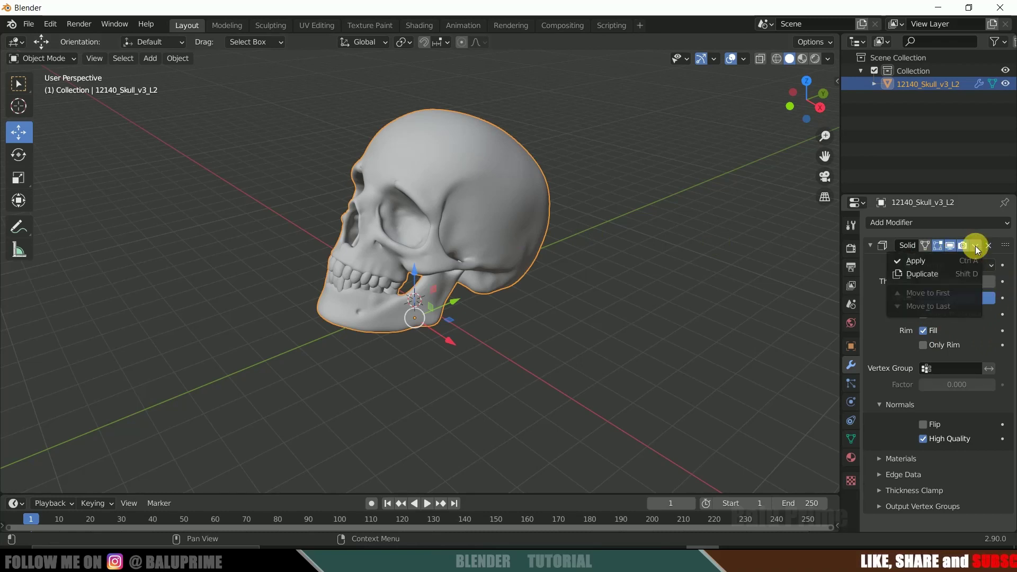
pyautogui.click(924, 259)
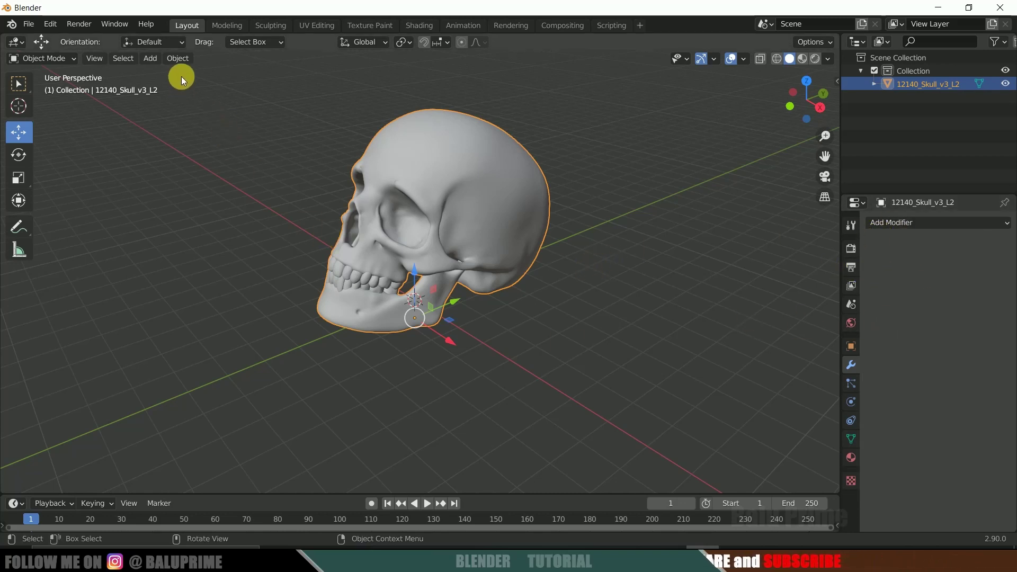
# Step: Run Cell Fracture on the skull with a point source limit of 15 and recursive shatter set to Random
pyautogui.click(177, 58)
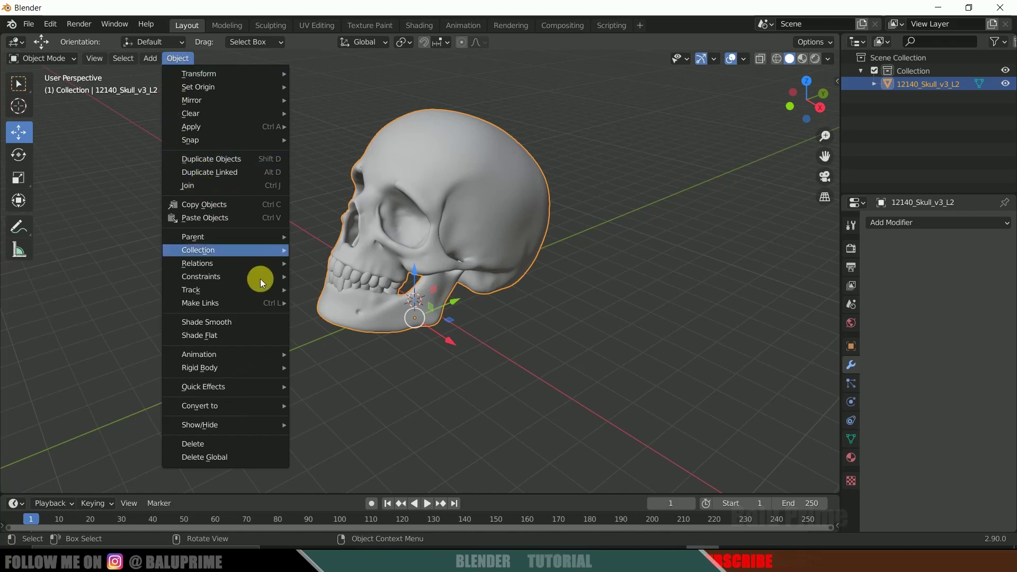
pyautogui.moveTo(243, 386)
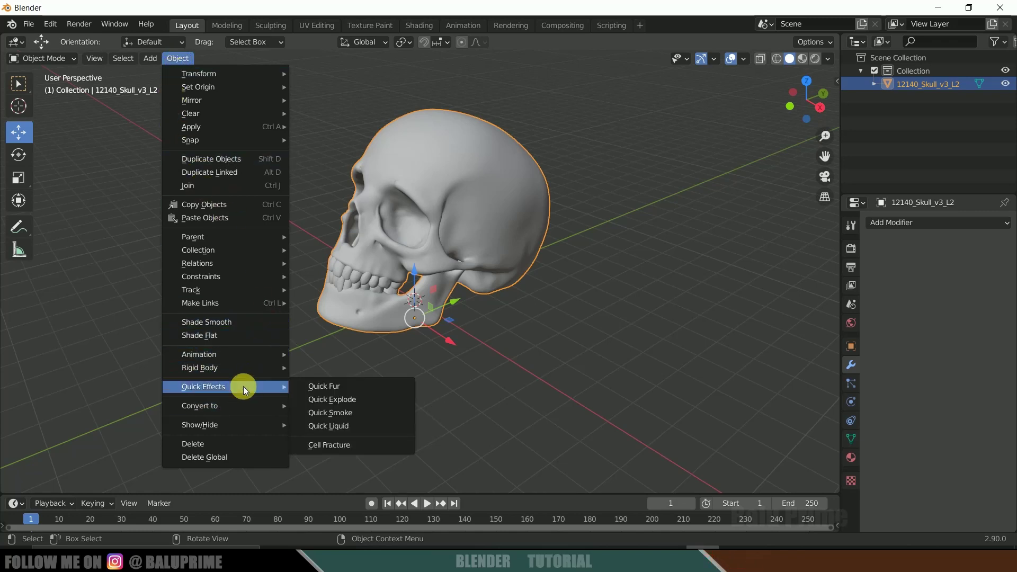
pyautogui.click(329, 446)
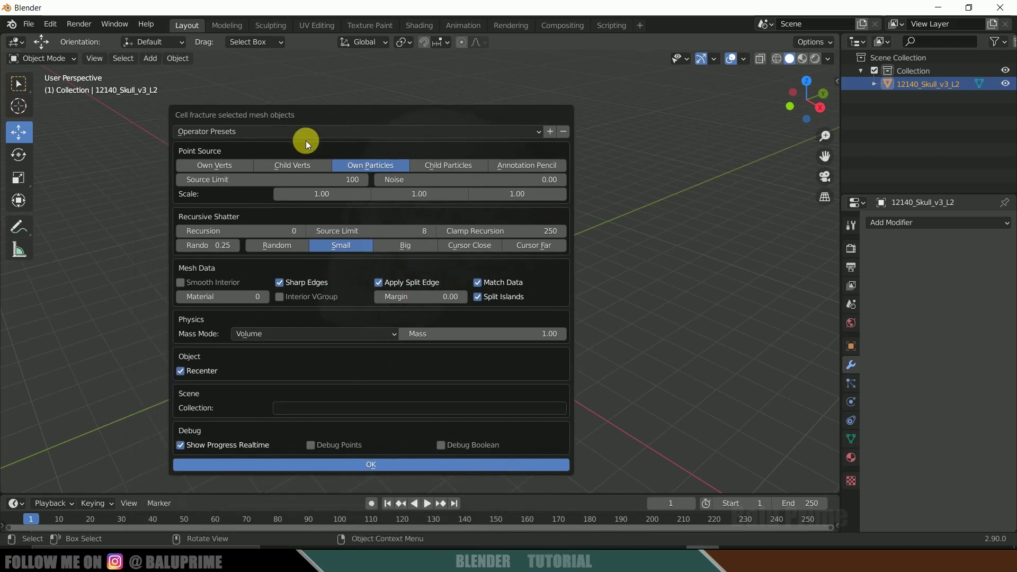
pyautogui.click(315, 183)
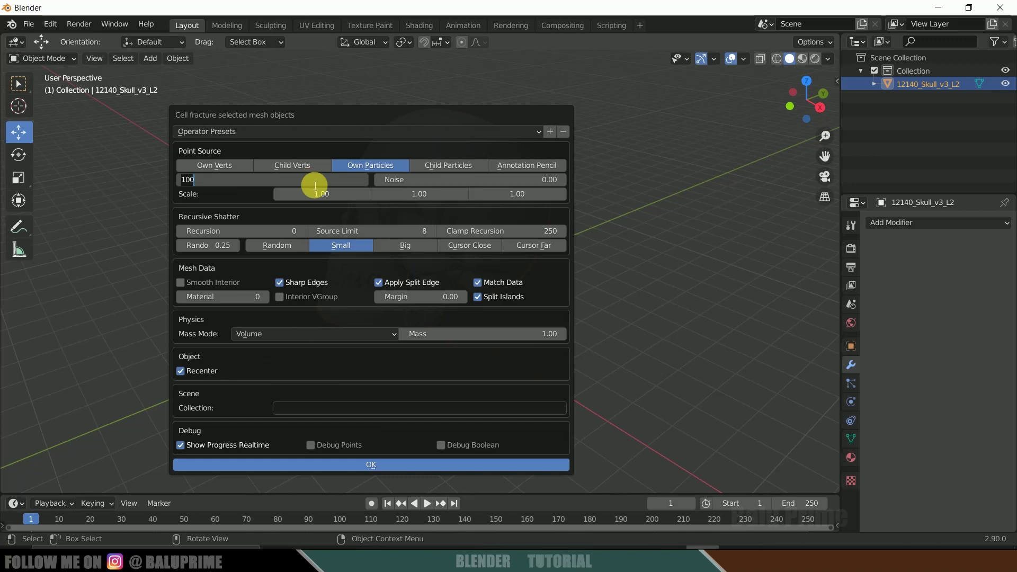
pyautogui.write('15')
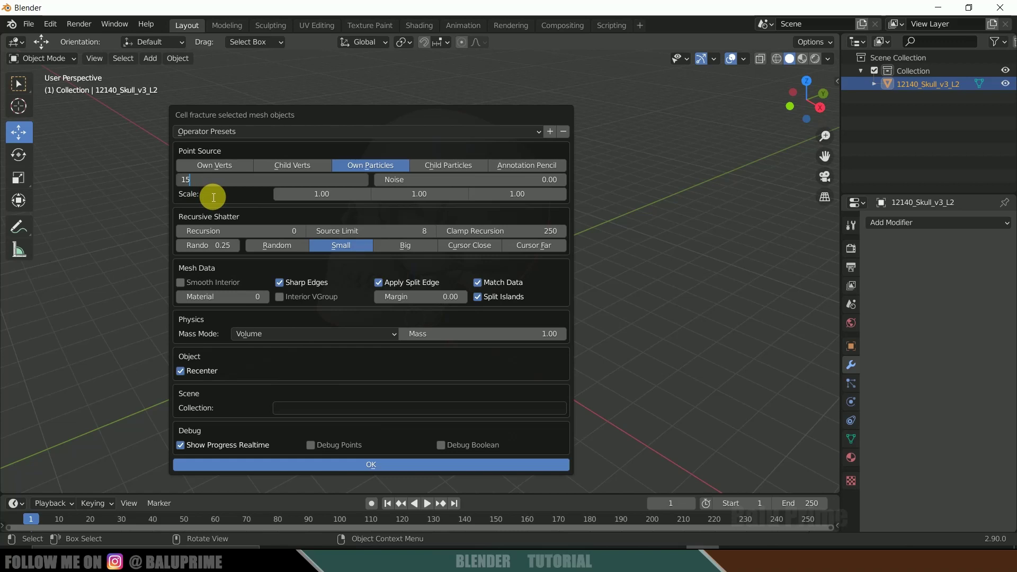
pyautogui.press('Return')
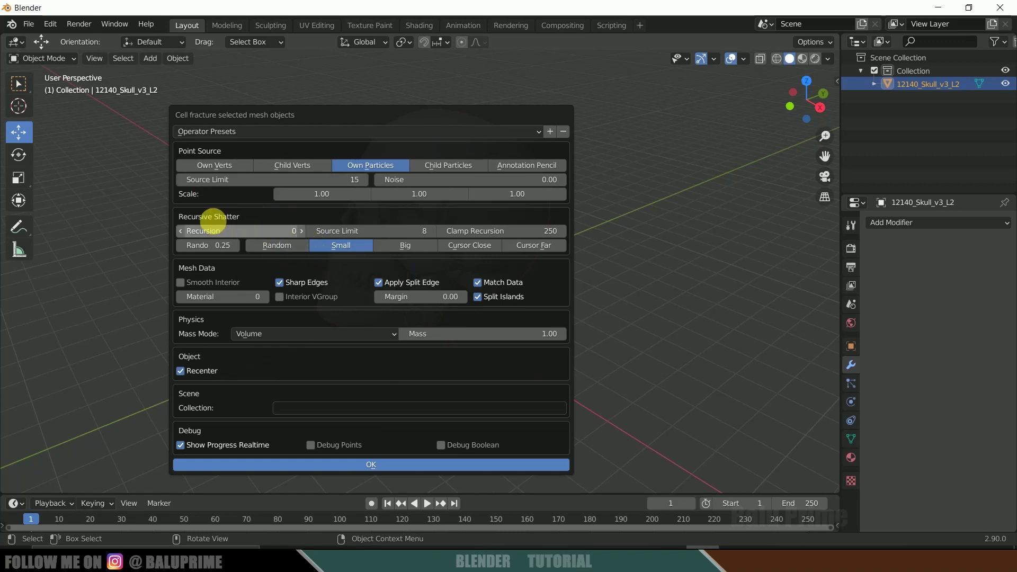
pyautogui.click(275, 245)
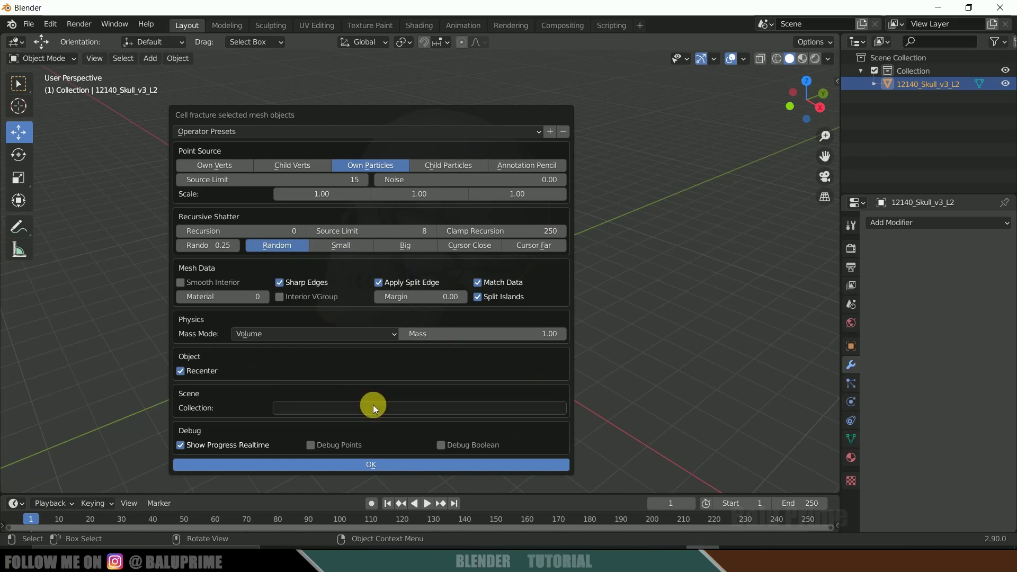
pyautogui.click(374, 465)
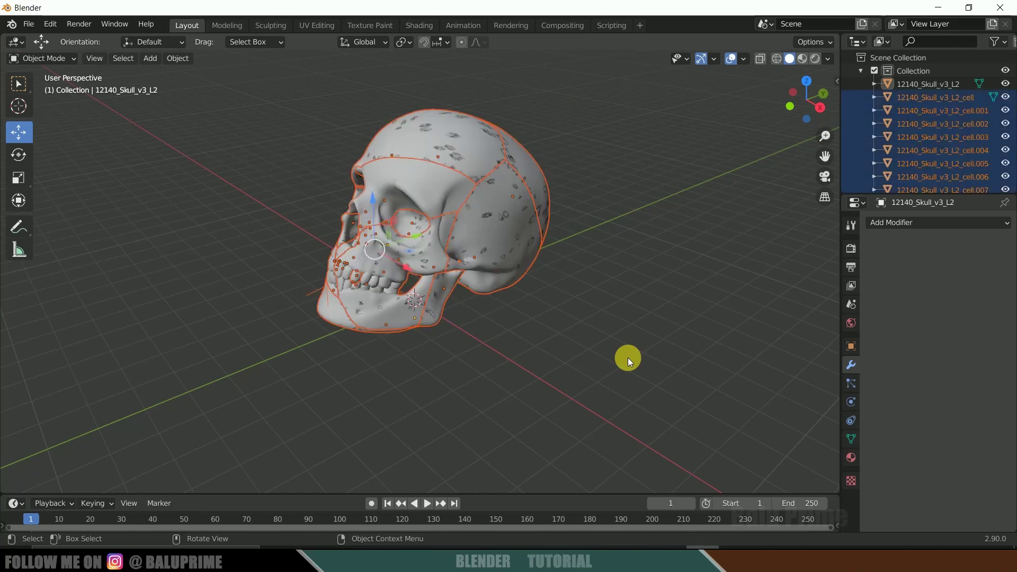
# Step: Move the original unfractured skull out of the fractured pieces along the X axis and delete it
pyautogui.moveTo(467, 361); pyautogui.dragTo(498, 367, button='middle')
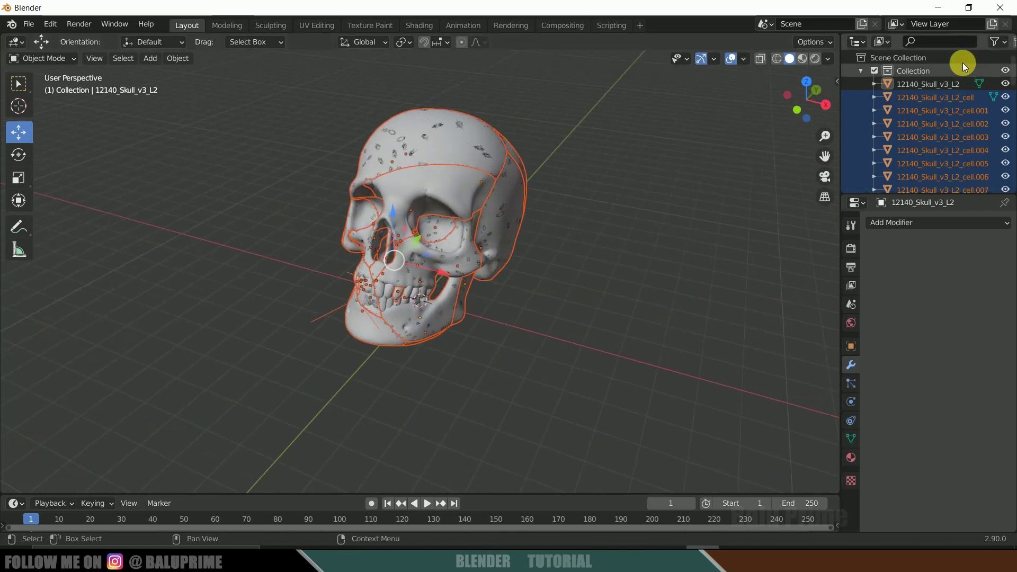
pyautogui.click(919, 82)
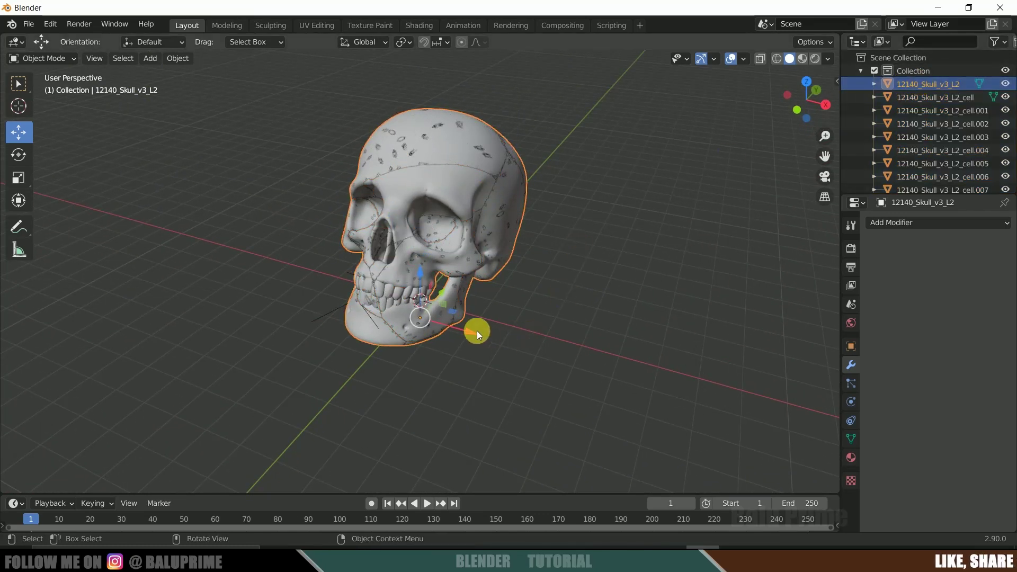
pyautogui.moveTo(473, 330); pyautogui.dragTo(235, 284)
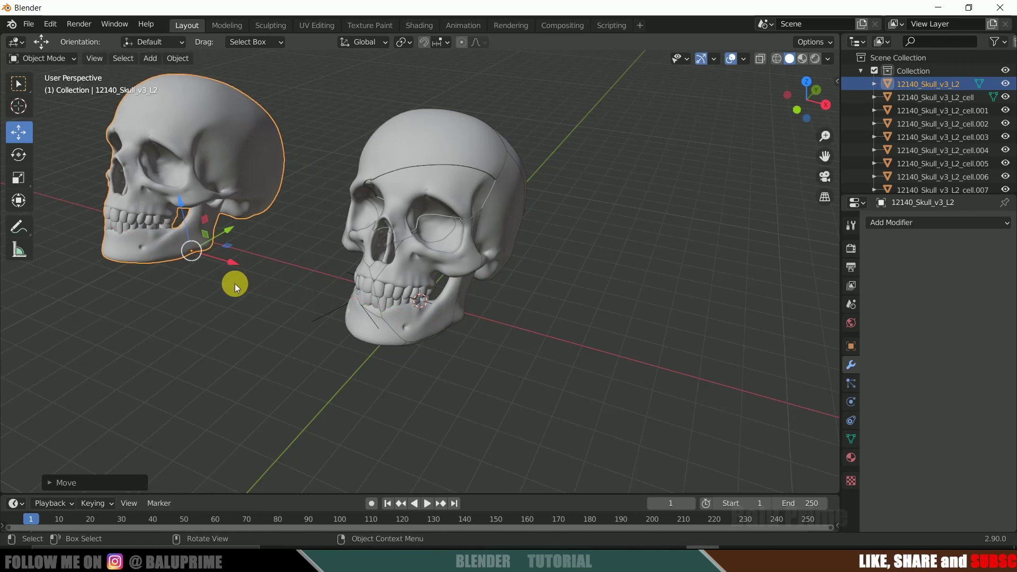
pyautogui.press('Delete')
pyautogui.moveTo(225, 292); pyautogui.dragTo(445, 358, button='middle')
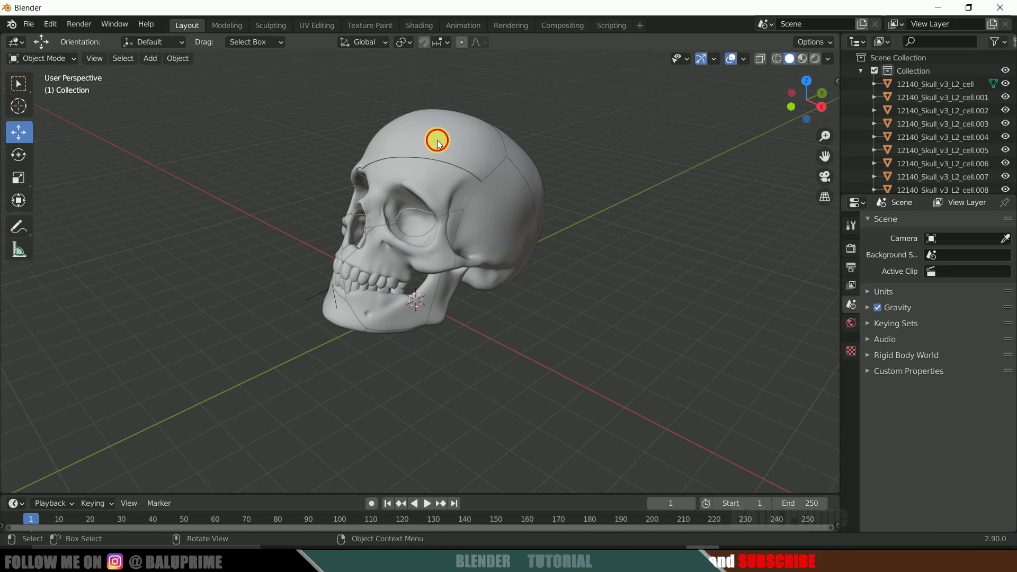
# Step: Select the forehead piece of the fractured skull and add Rigid Body physics of type Active
pyautogui.click(483, 151)
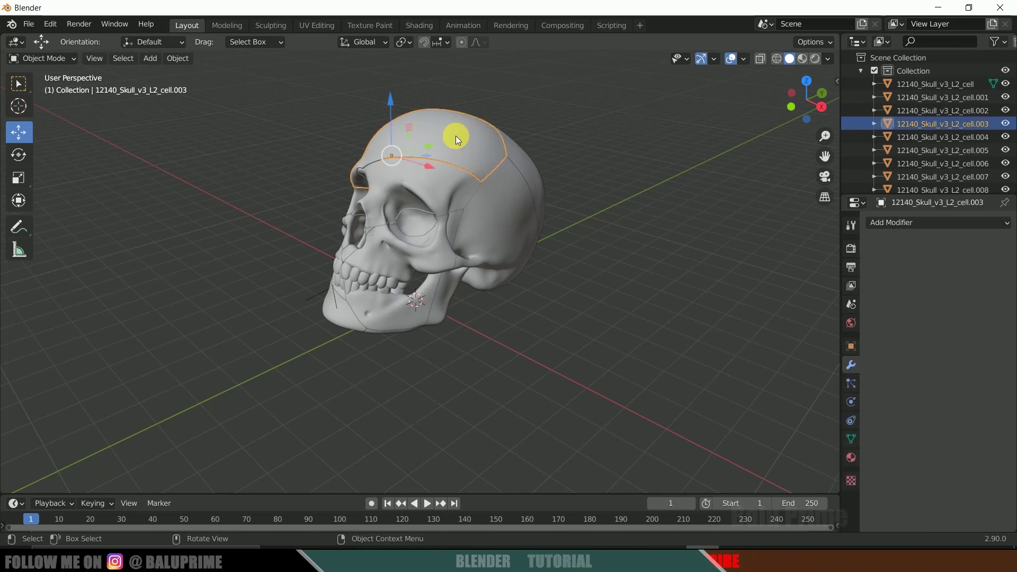
pyautogui.click(852, 400)
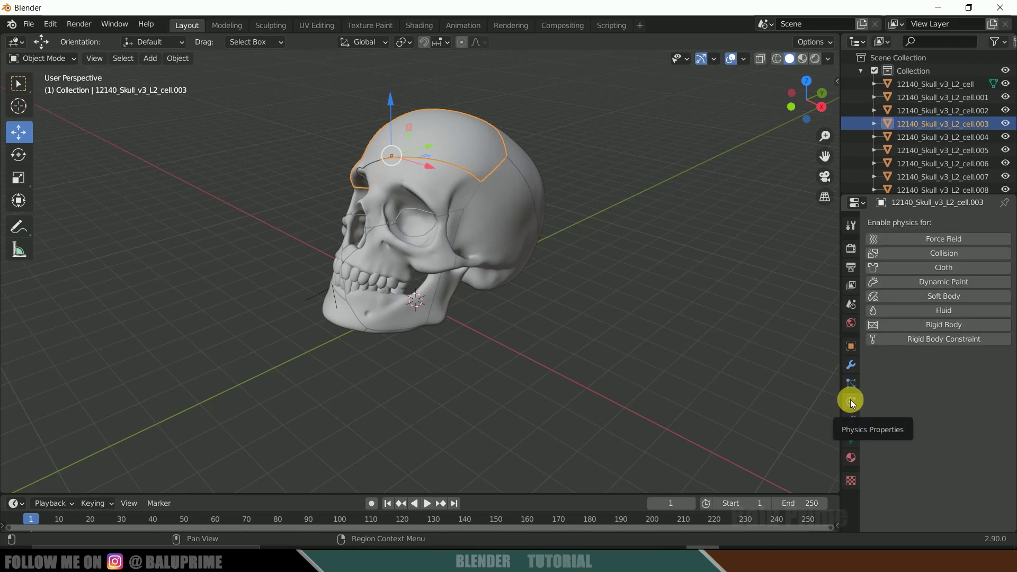
pyautogui.click(934, 327)
pyautogui.click(933, 379)
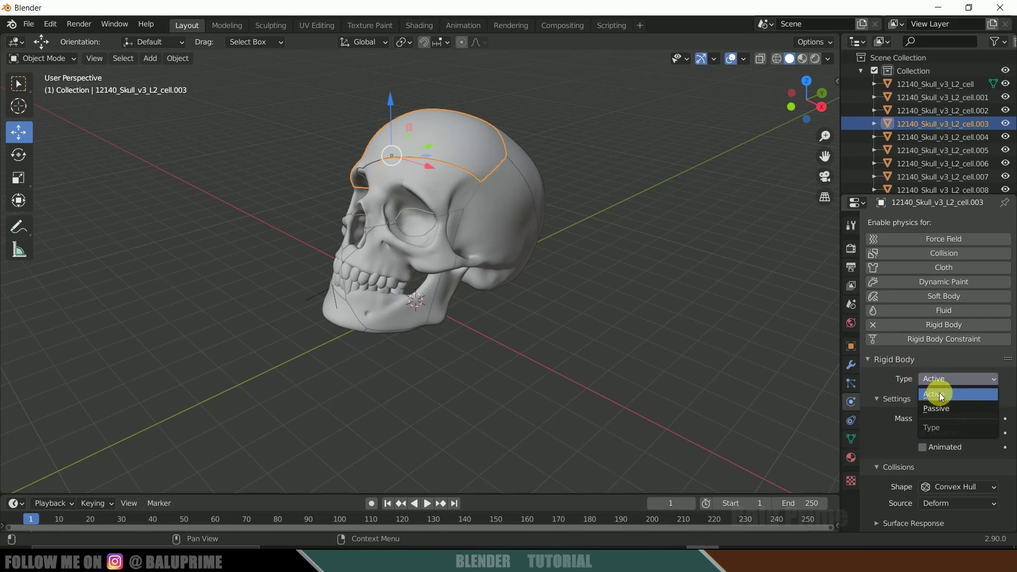
pyautogui.click(938, 395)
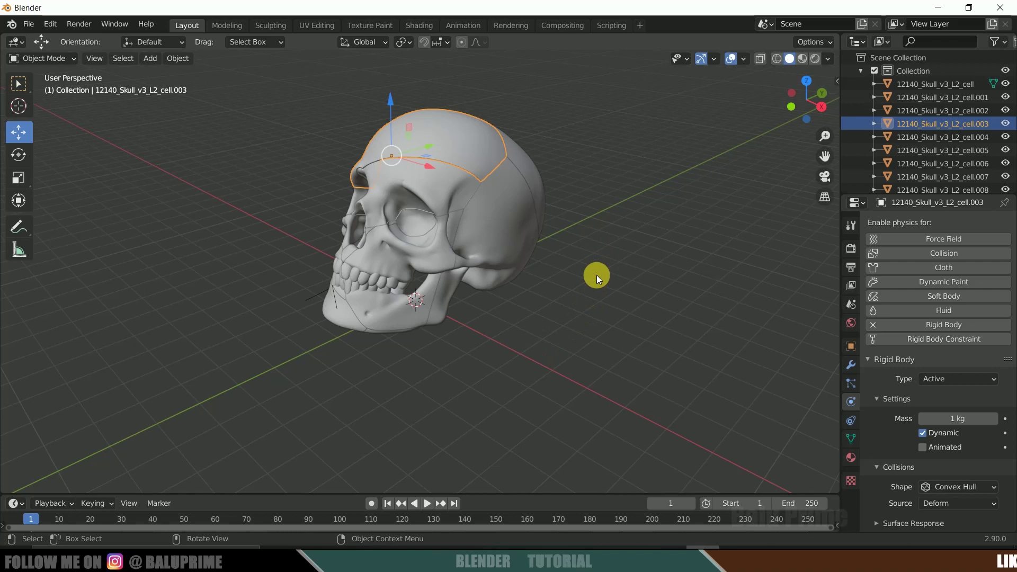
# Step: Copy the forehead piece's rigid body settings to all skull pieces and check them on the side piece
pyautogui.press('a')
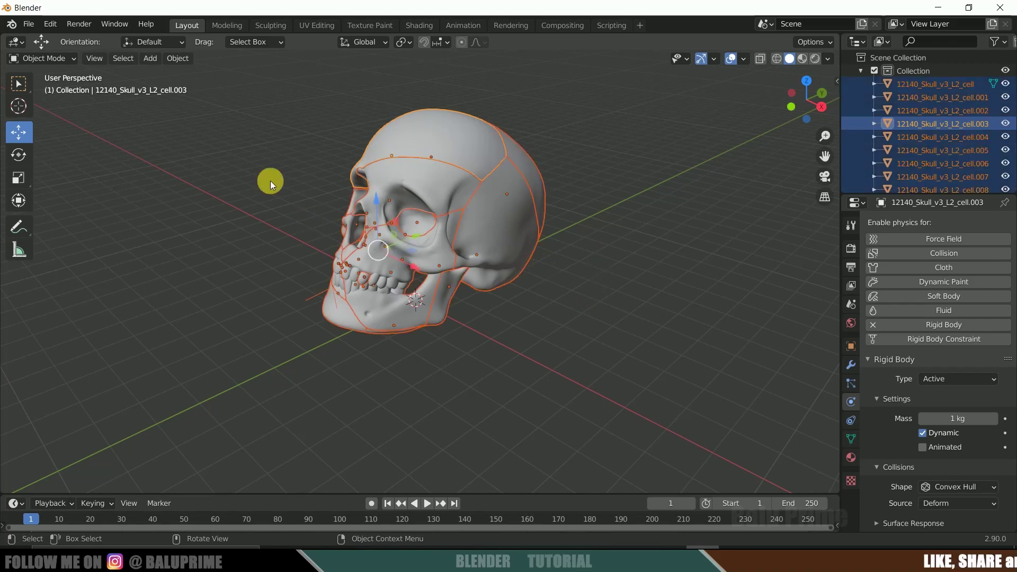
pyautogui.click(180, 59)
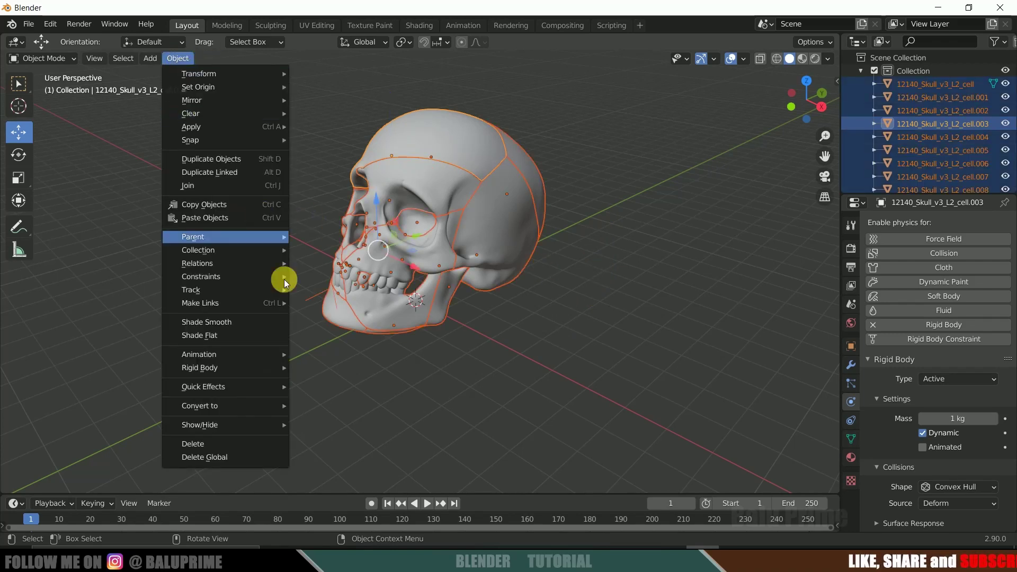
pyautogui.moveTo(243, 370)
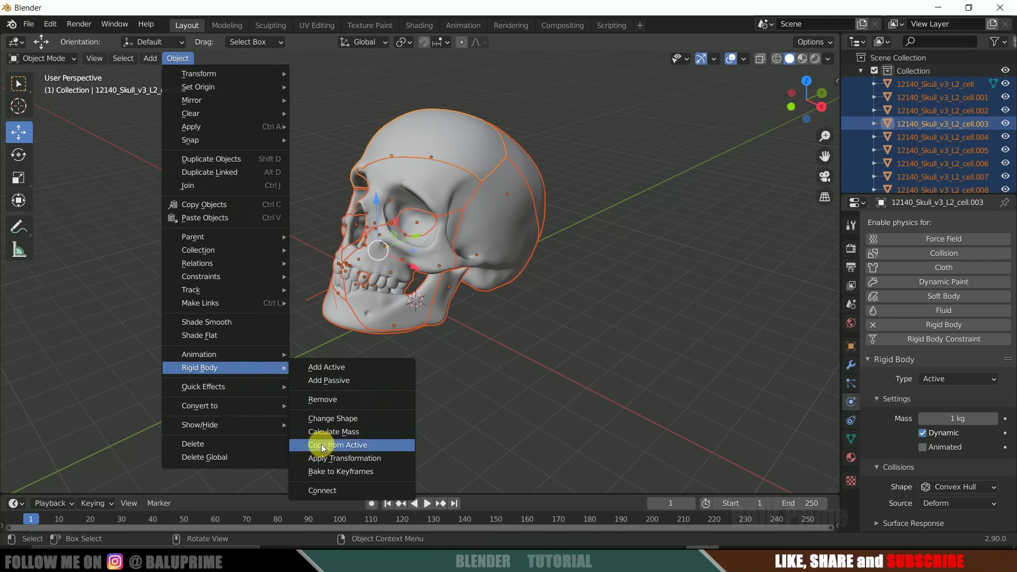
pyautogui.click(348, 446)
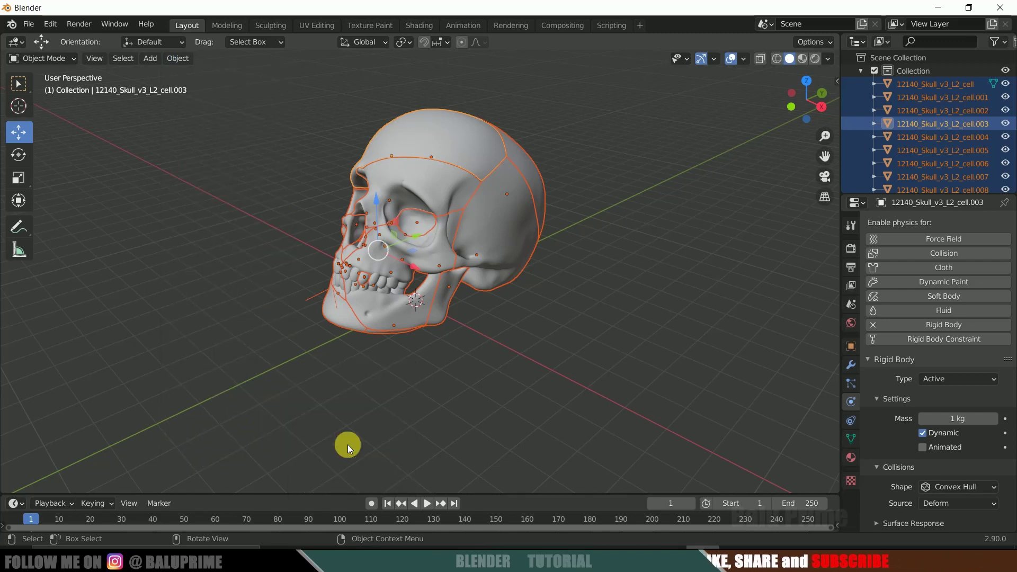
pyautogui.click(530, 379)
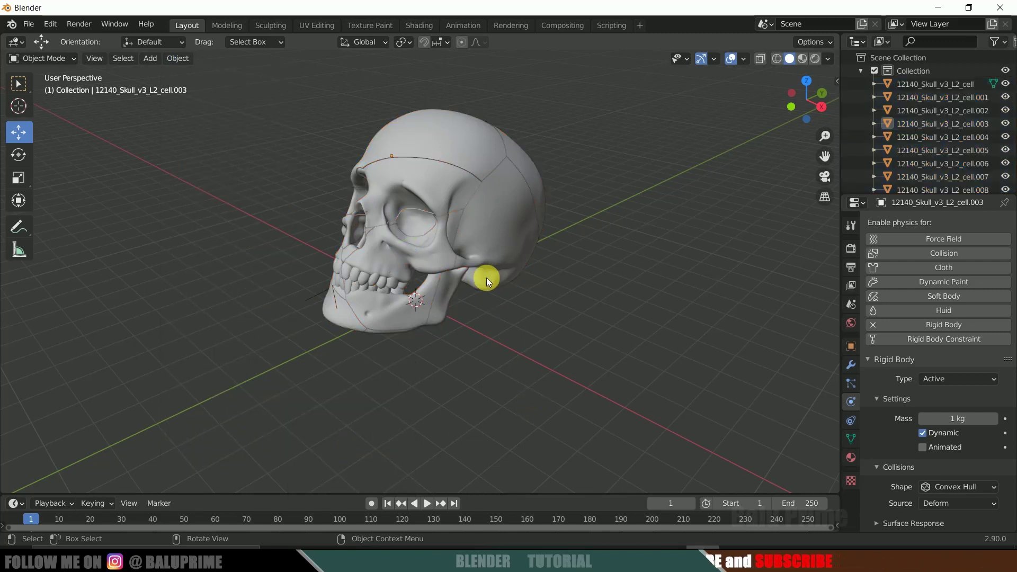
pyautogui.click(494, 228)
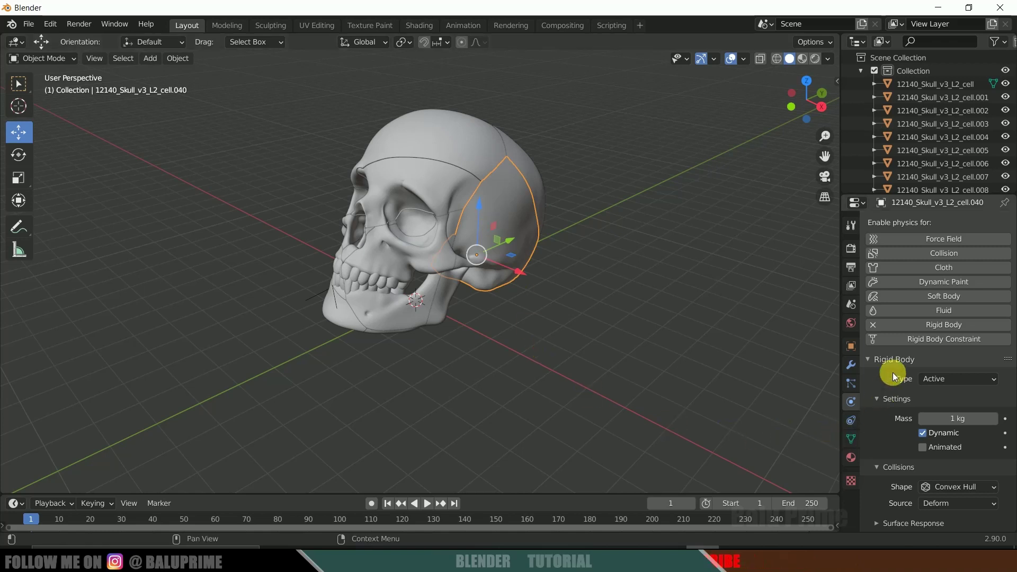
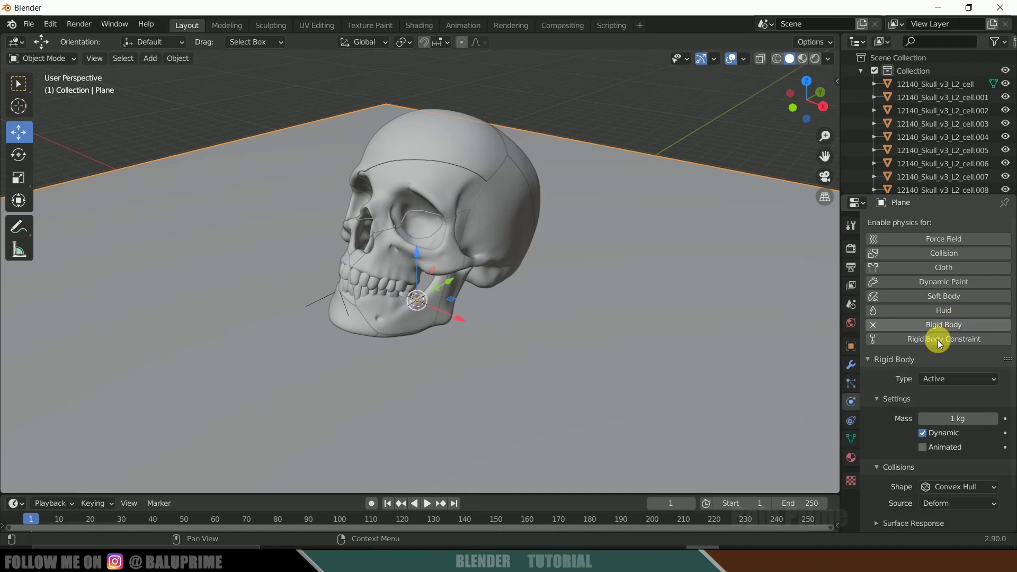
# Step: Set the ground plane's rigid body type to Passive and play the simulation
pyautogui.click(925, 379)
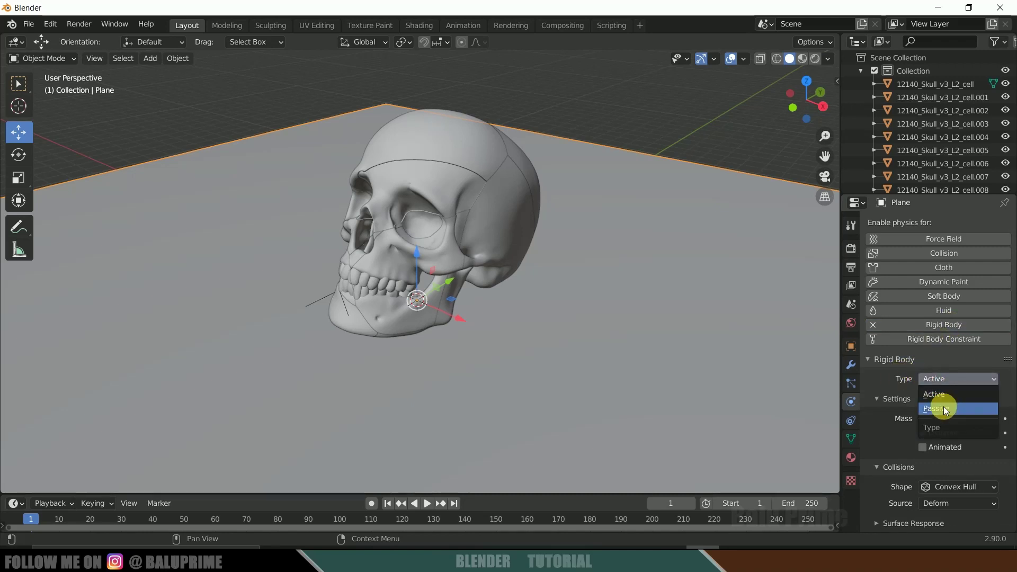
pyautogui.click(946, 409)
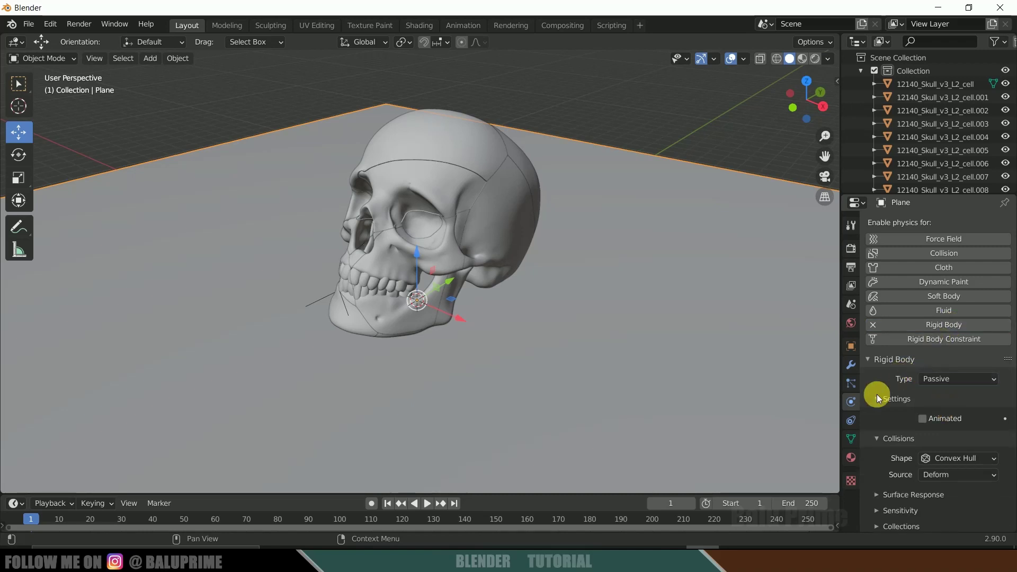
pyautogui.click(428, 504)
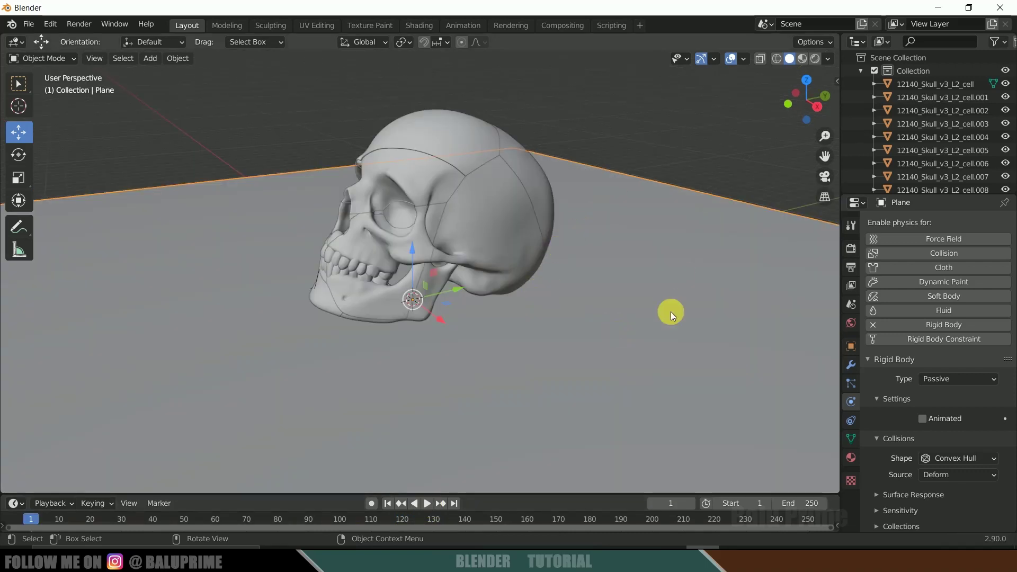
# Step: Reselect the ground plane, display the viewport in Material Preview and switch to the Shading workspace
pyautogui.click(679, 133)
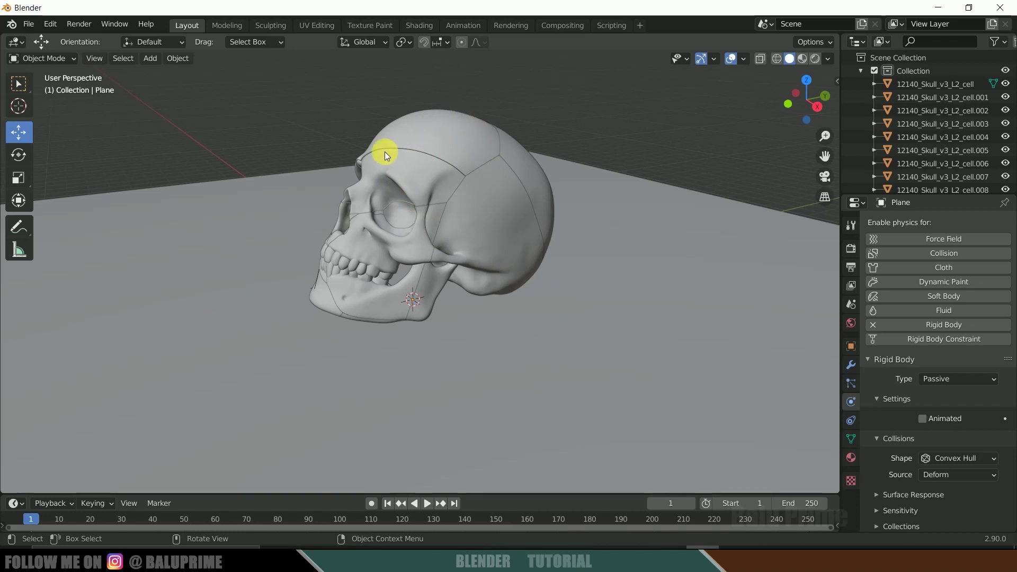
pyautogui.click(680, 317)
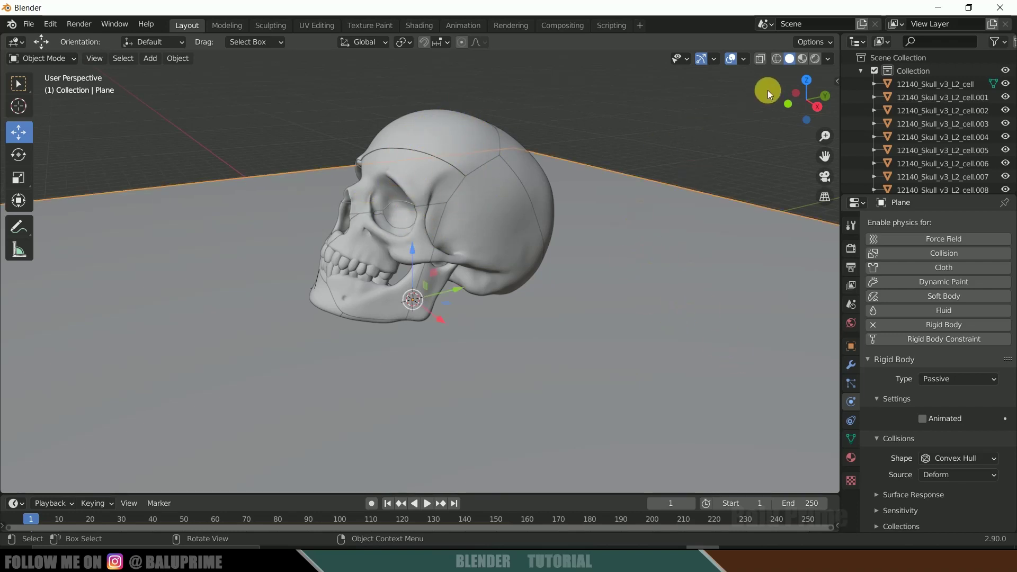
pyautogui.click(802, 59)
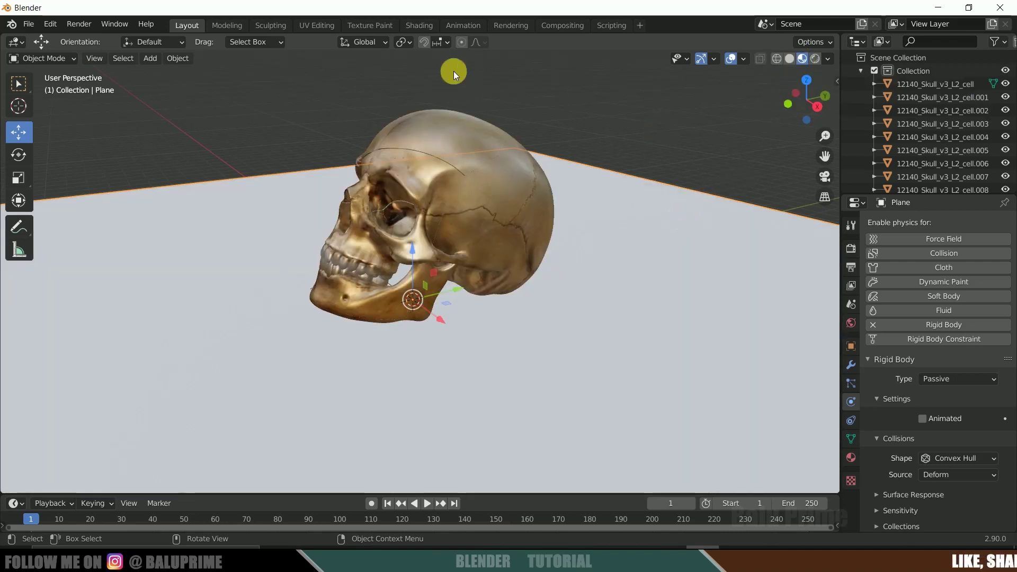
pyautogui.click(414, 25)
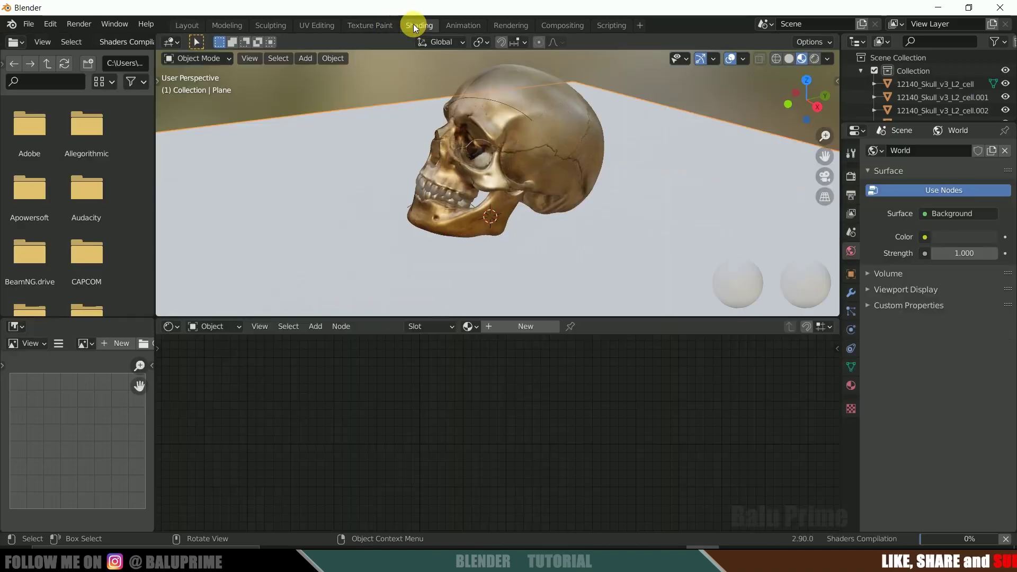
# Step: Create a new material for the ground plane and set its surface shader to Diffuse BSDF
pyautogui.click(851, 390)
pyautogui.click(943, 209)
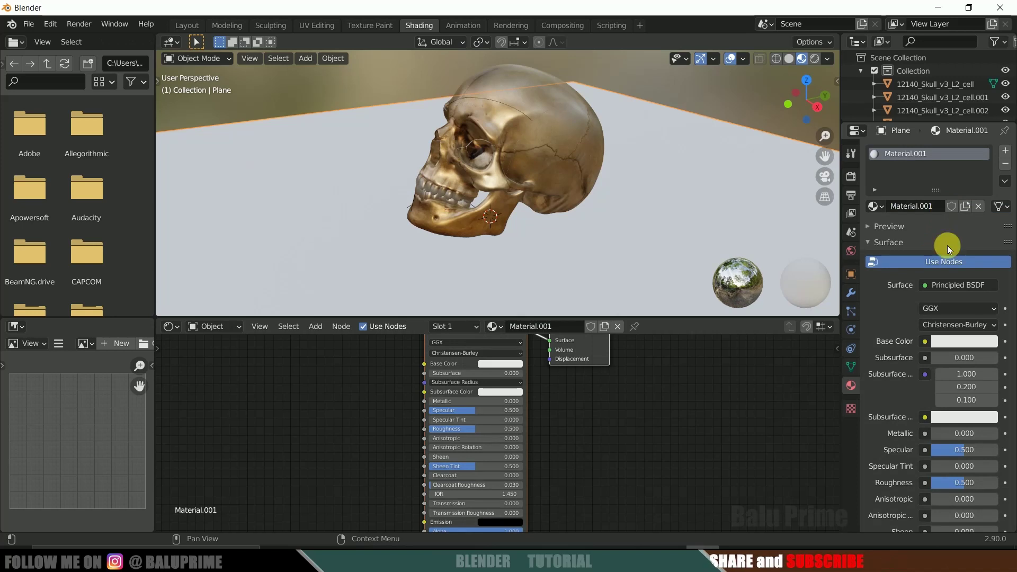
pyautogui.click(959, 284)
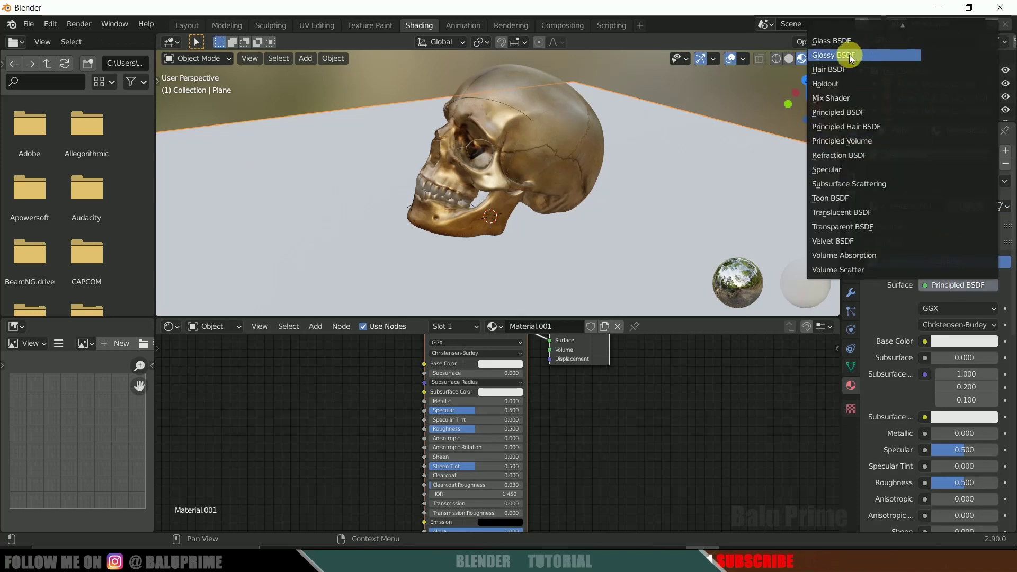
pyautogui.scroll(2, 855, 64)
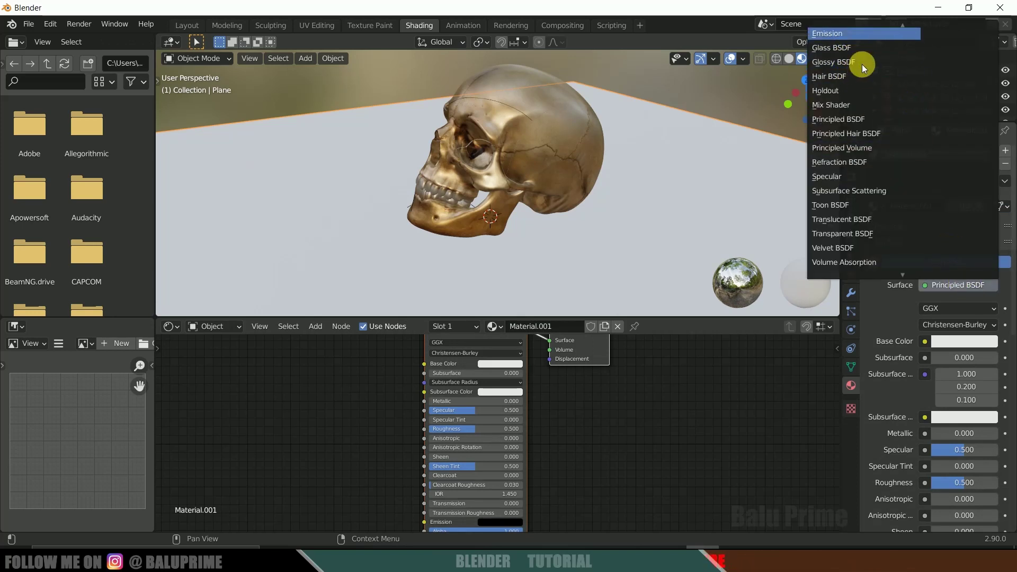
pyautogui.scroll(3, 862, 65)
pyautogui.click(863, 63)
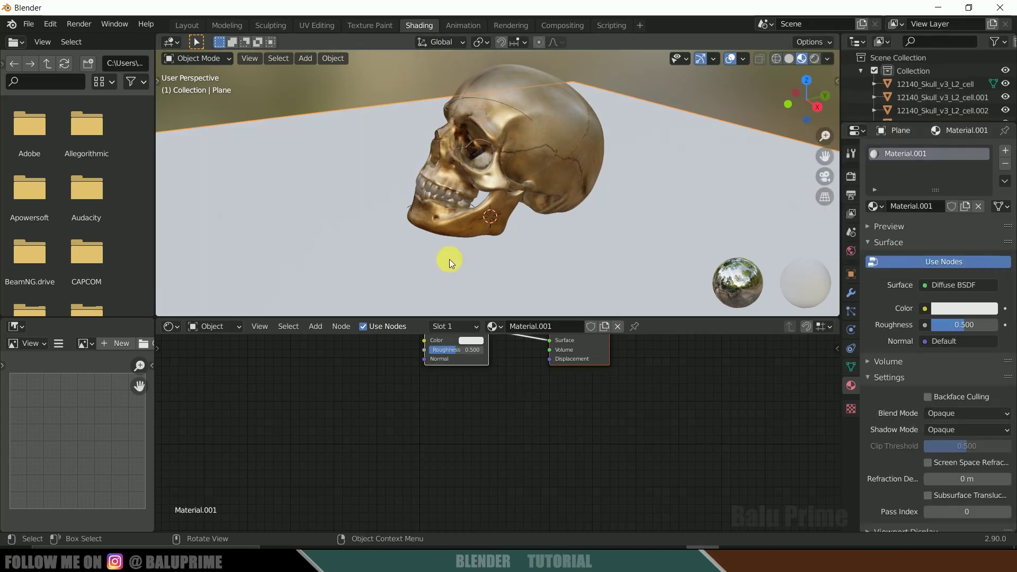
# Step: Make room beside the Diffuse BSDF and Material Output nodes and add a Texture Coordinate node at the far end
pyautogui.moveTo(464, 414); pyautogui.dragTo(709, 476, button='middle')
pyautogui.click(713, 479)
pyautogui.moveTo(635, 402); pyautogui.dragTo(665, 399)
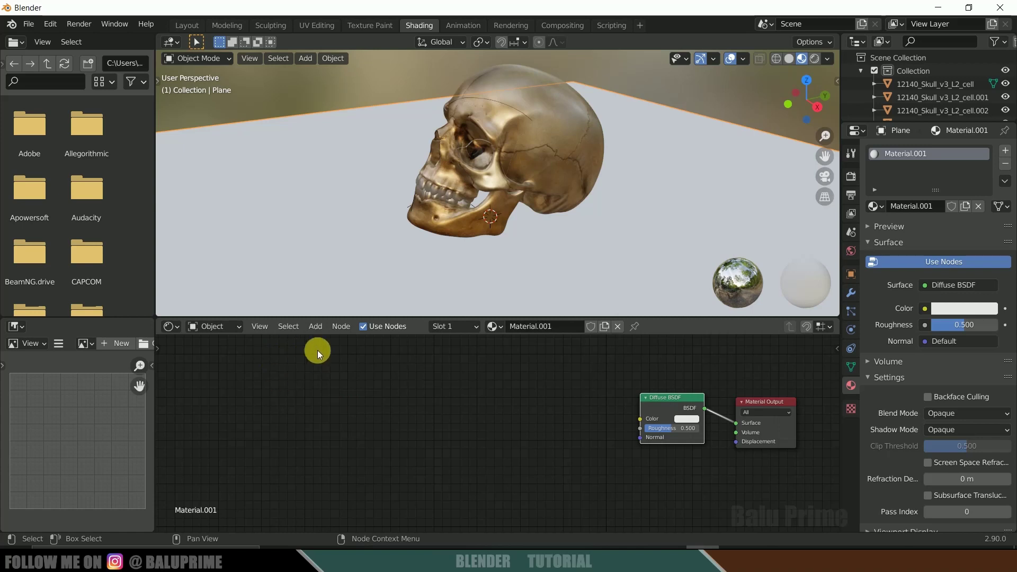
pyautogui.click(314, 326)
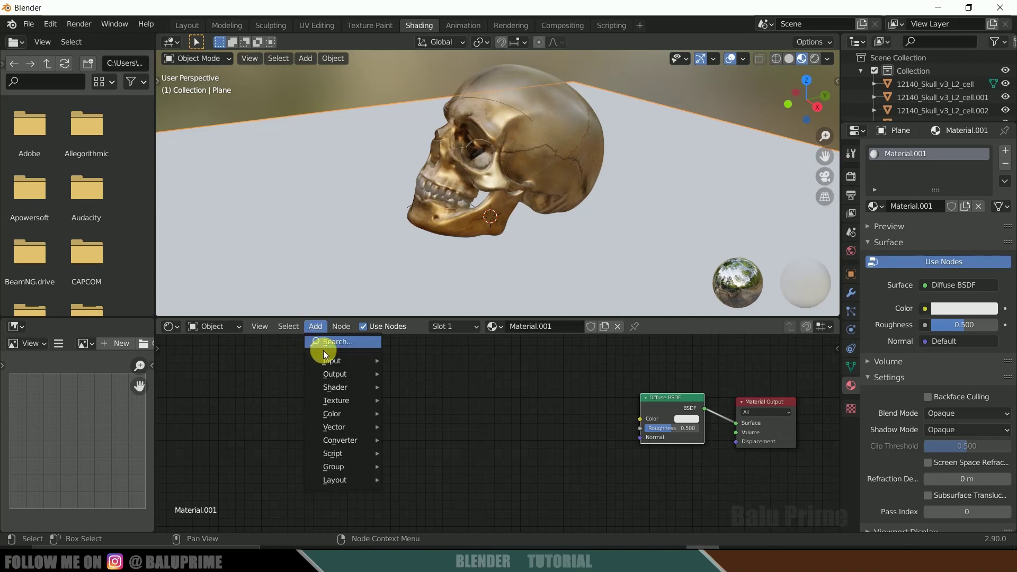
pyautogui.moveTo(326, 361)
pyautogui.click(431, 289)
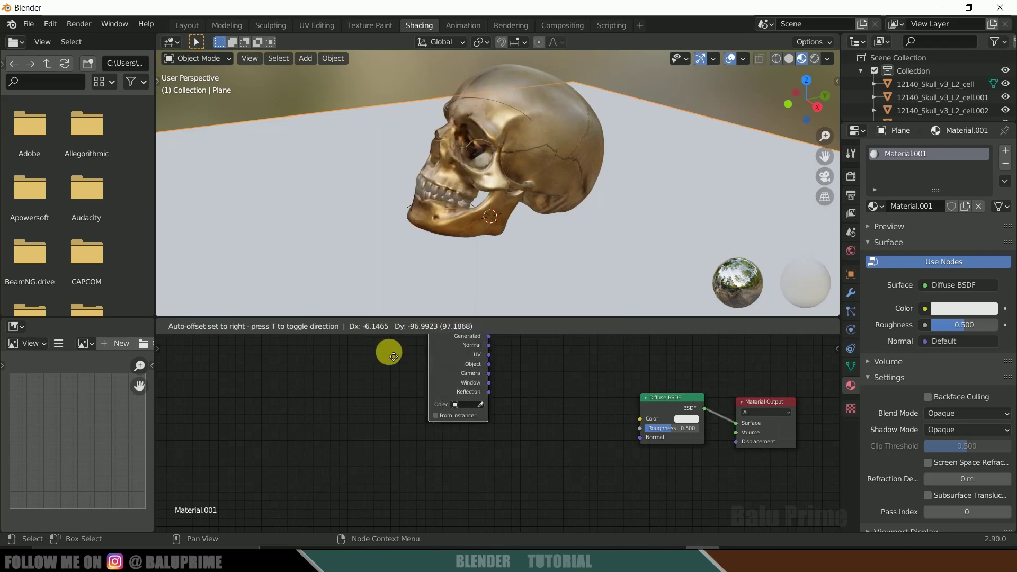
pyautogui.click(194, 375)
# Step: Add a Mapping node and an Image Texture node between the Texture Coordinate and Diffuse BSDF nodes
pyautogui.click(316, 326)
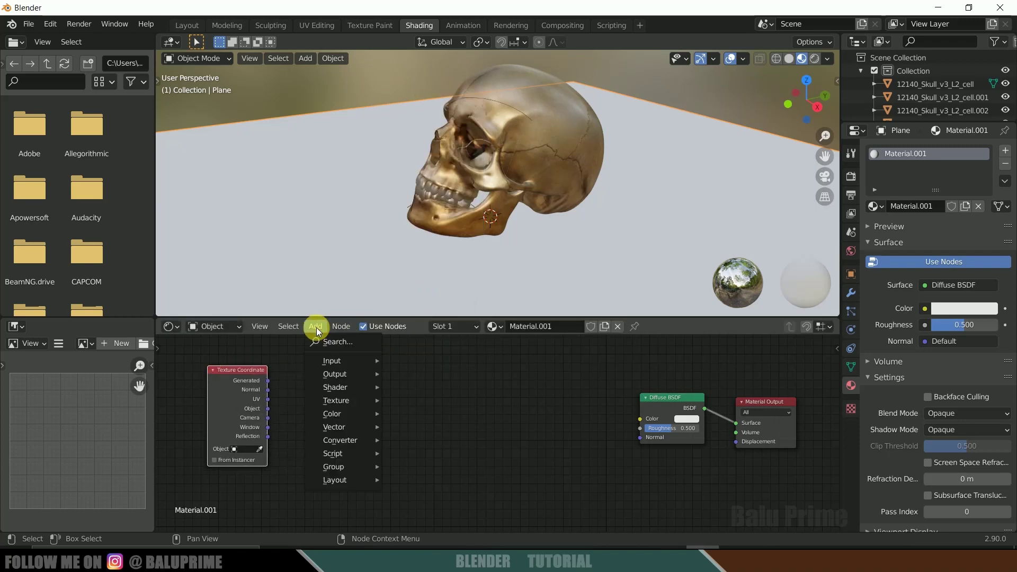
pyautogui.moveTo(335, 426)
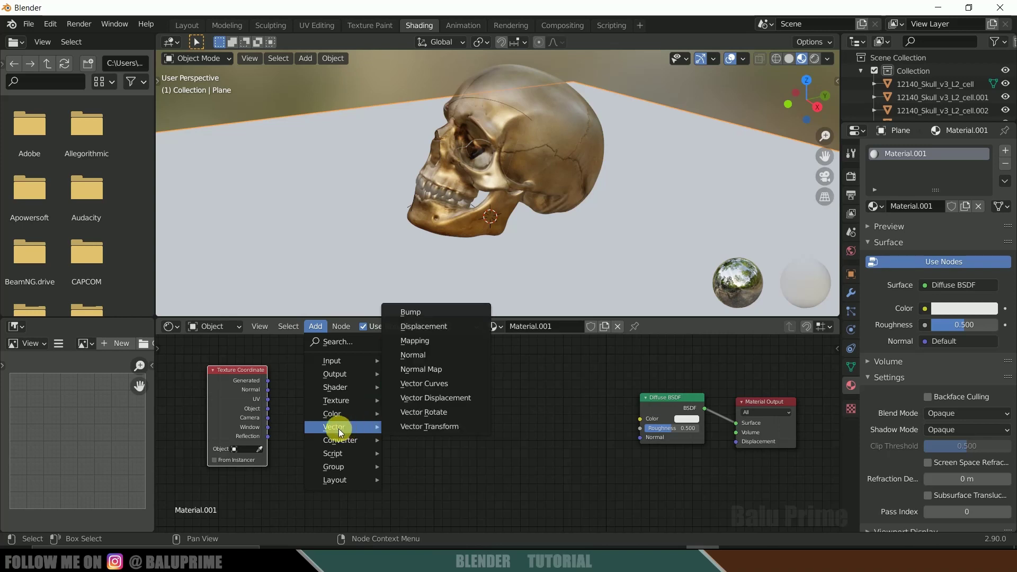
pyautogui.click(414, 341)
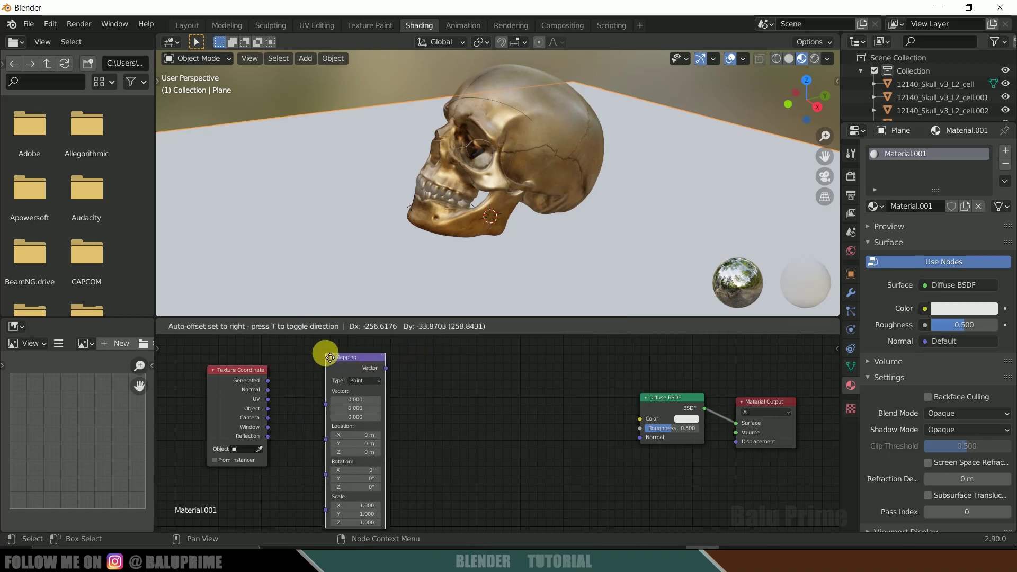
pyautogui.click(324, 352)
pyautogui.click(315, 327)
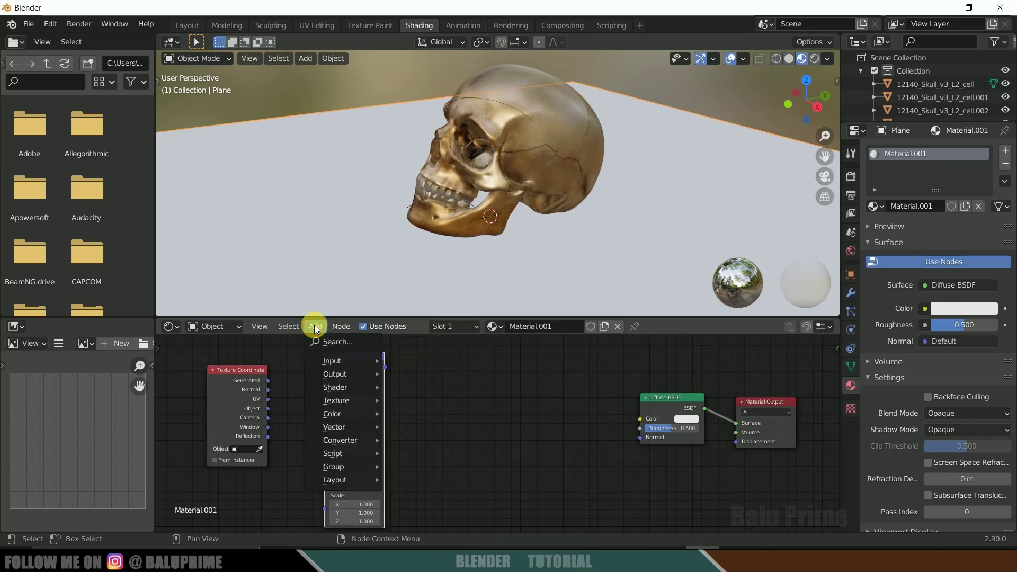
pyautogui.moveTo(347, 401)
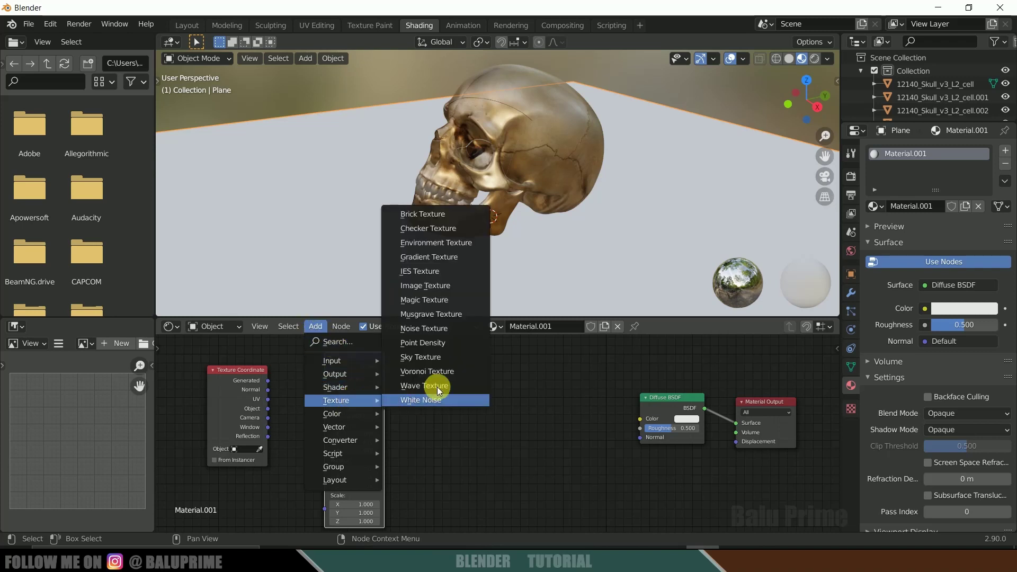
pyautogui.click(421, 290)
pyautogui.click(456, 383)
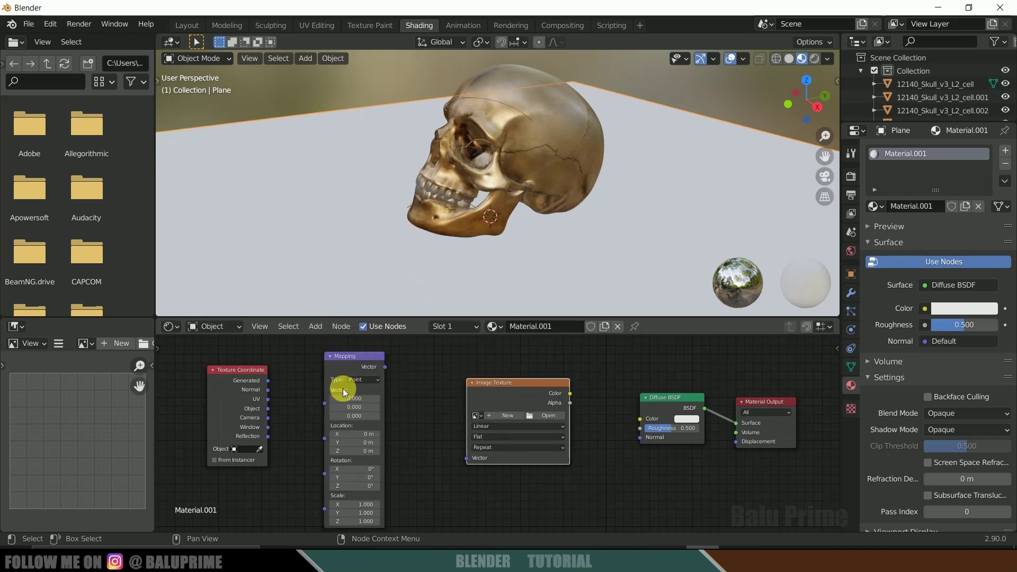
# Step: Link the UV output to the Mapping vector, Mapping to the Image Texture vector, and the texture's Color to the Diffuse BSDF color
pyautogui.moveTo(268, 400); pyautogui.dragTo(319, 398)
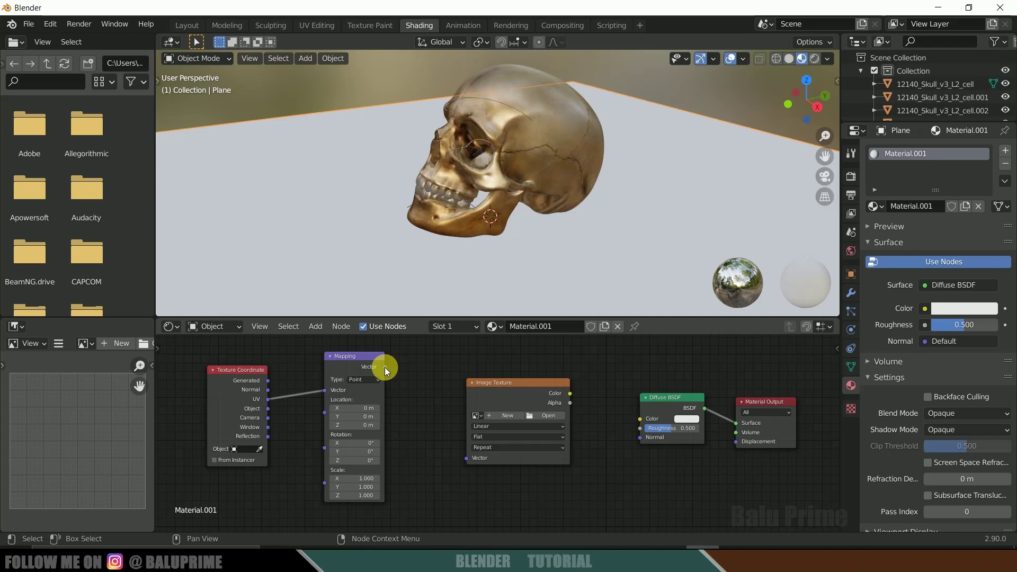
pyautogui.moveTo(385, 367); pyautogui.dragTo(412, 393)
pyautogui.moveTo(456, 454); pyautogui.dragTo(463, 459)
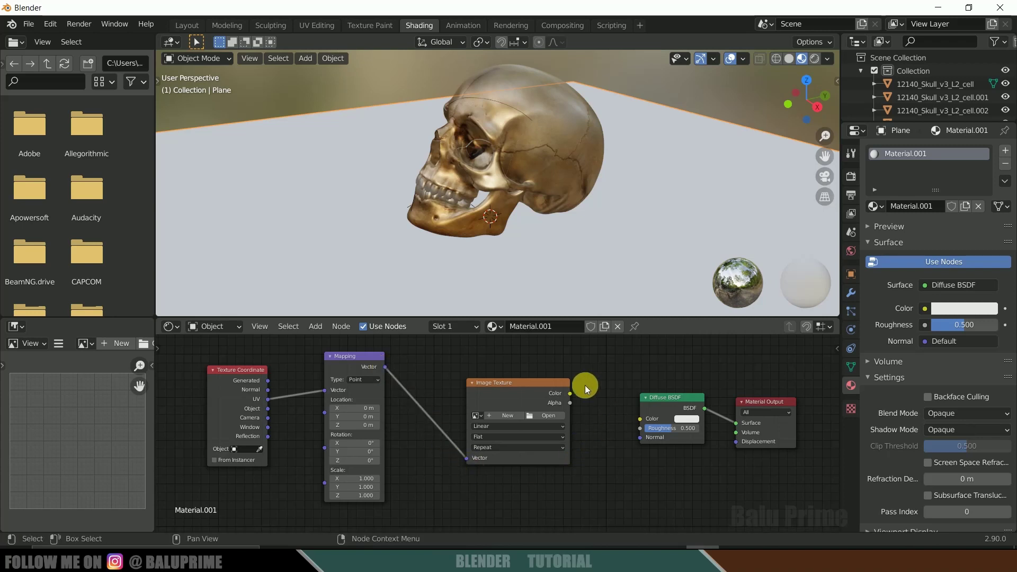
pyautogui.click(570, 396)
pyautogui.moveTo(570, 395); pyautogui.dragTo(577, 399)
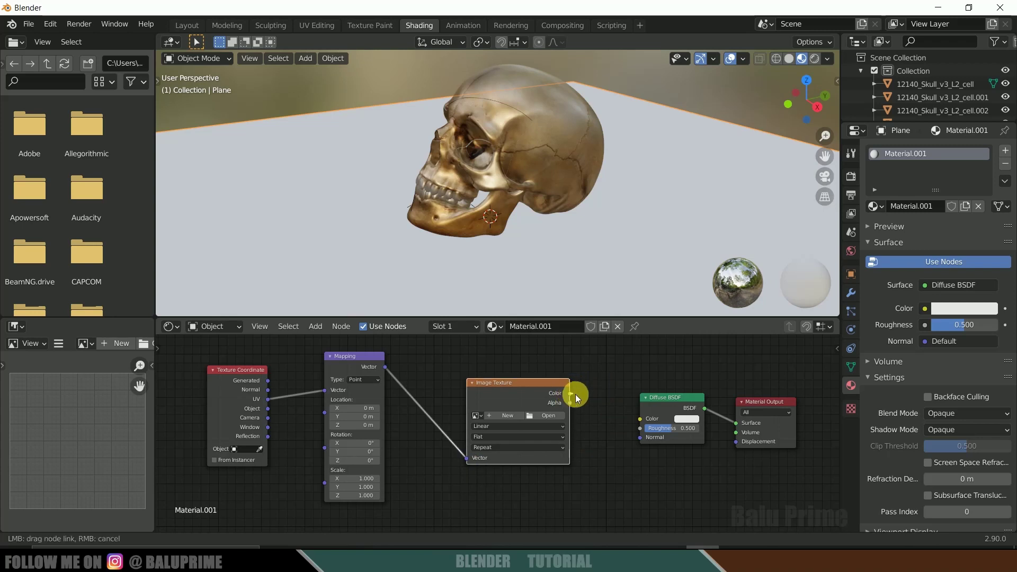
pyautogui.moveTo(631, 421); pyautogui.dragTo(640, 419)
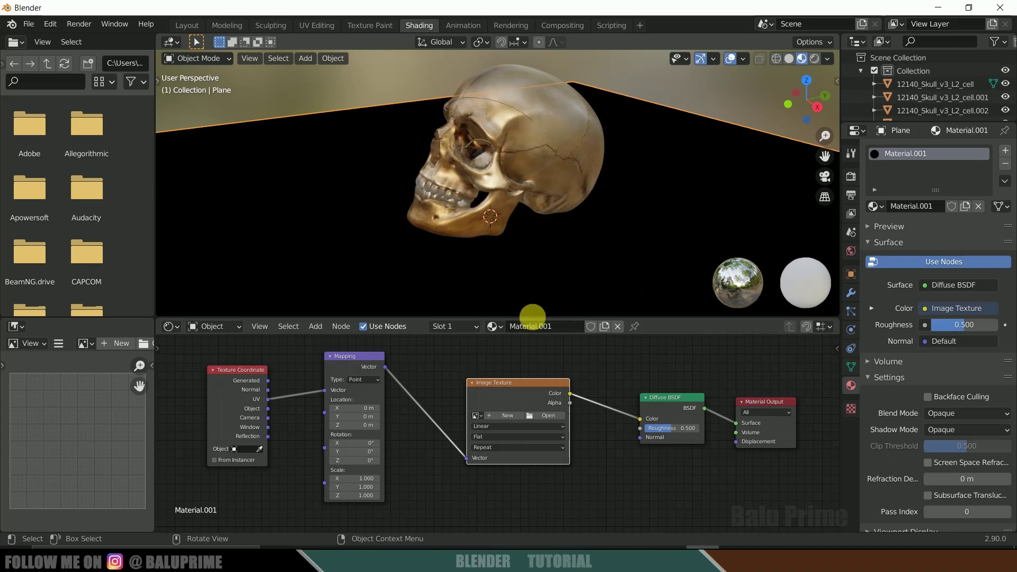
# Step: Start loading an image for the Image Texture node and browse to the folder D:\youtube\TEXTURES\wood
pyautogui.click(546, 416)
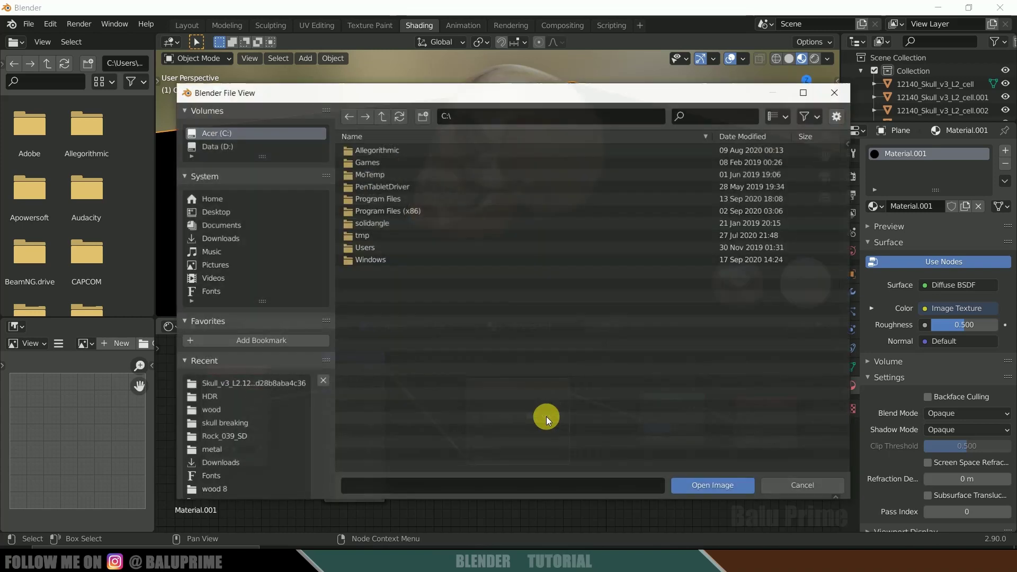
pyautogui.click(217, 146)
pyautogui.scroll(-10, 461, 332)
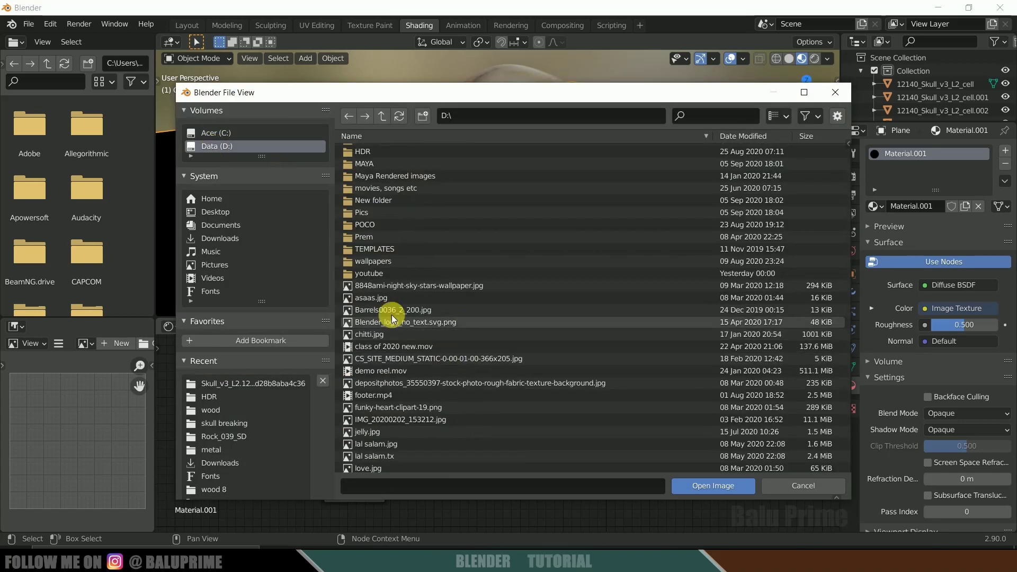
pyautogui.doubleClick(371, 256)
pyautogui.scroll(-20, 498, 405)
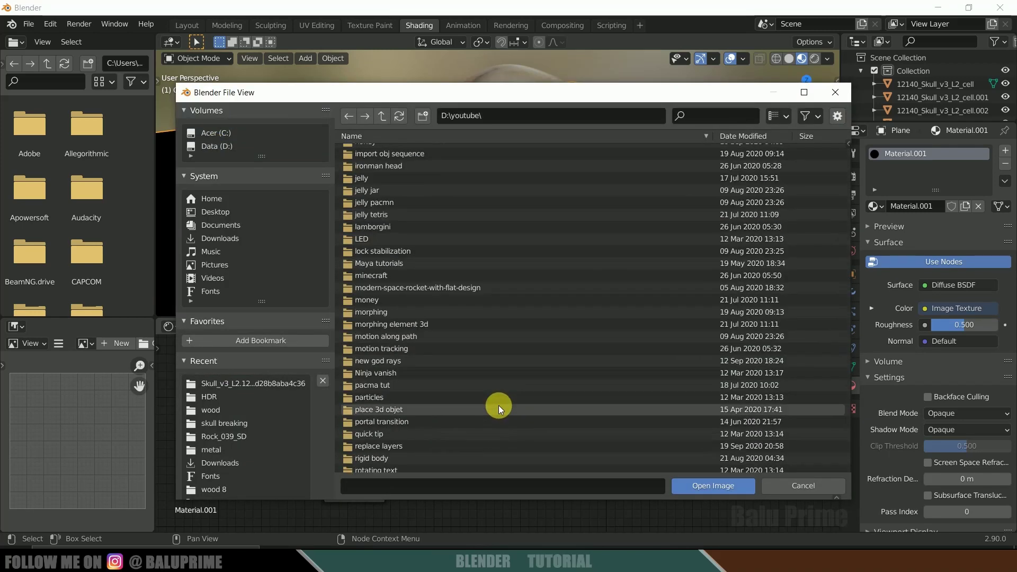
pyautogui.scroll(-2, 498, 405)
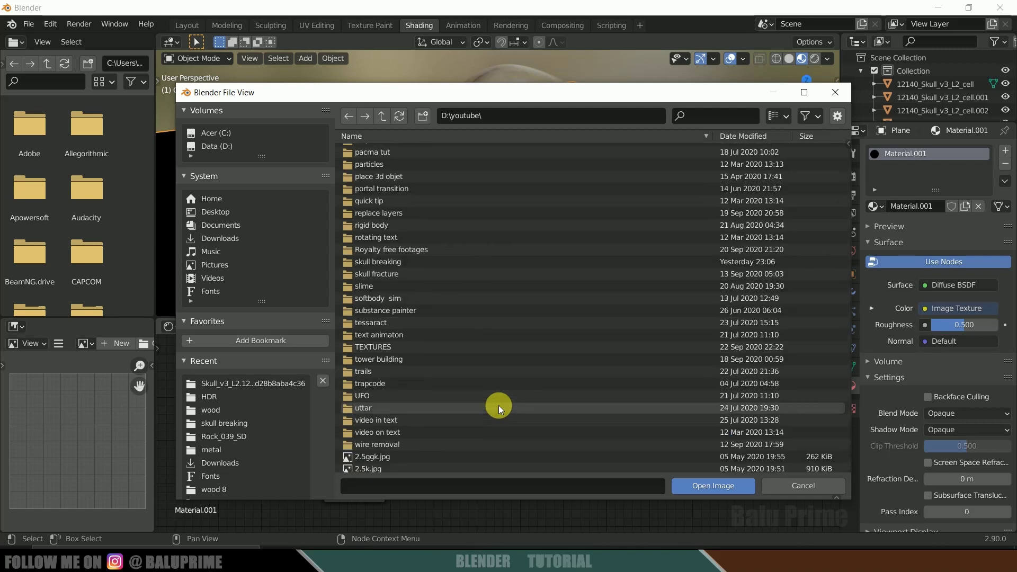
pyautogui.doubleClick(401, 346)
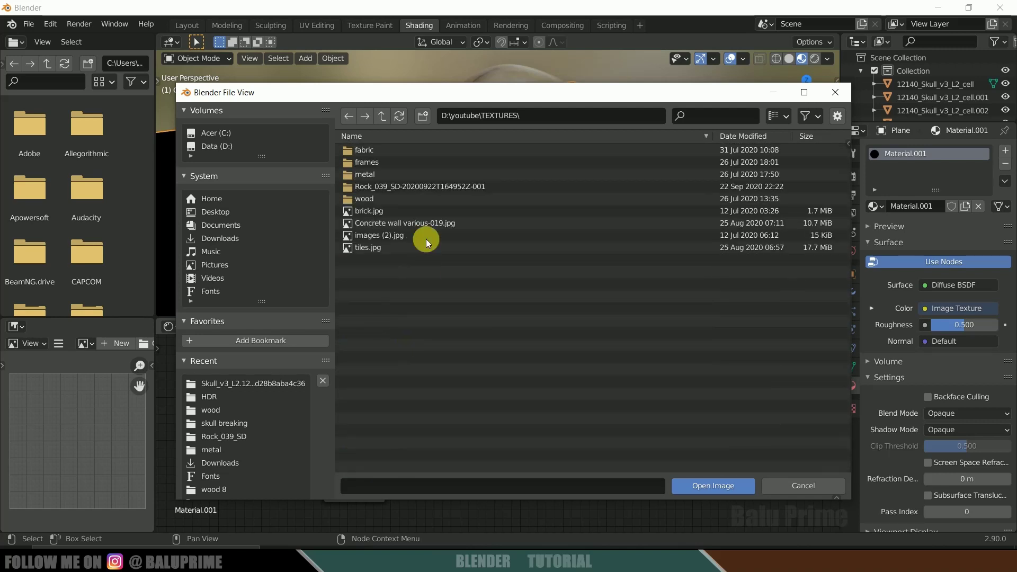
pyautogui.doubleClick(364, 198)
# Step: Display the wood images as thumbnails and load abstract-antique-background-board-172276.jpg as the ground plane's texture
pyautogui.click(778, 117)
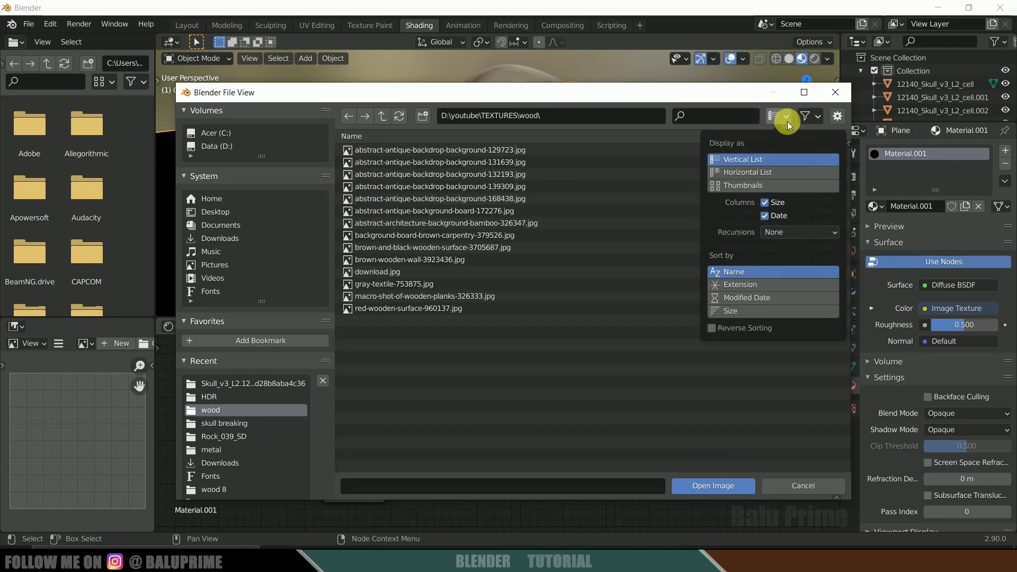
pyautogui.click(763, 186)
pyautogui.click(404, 286)
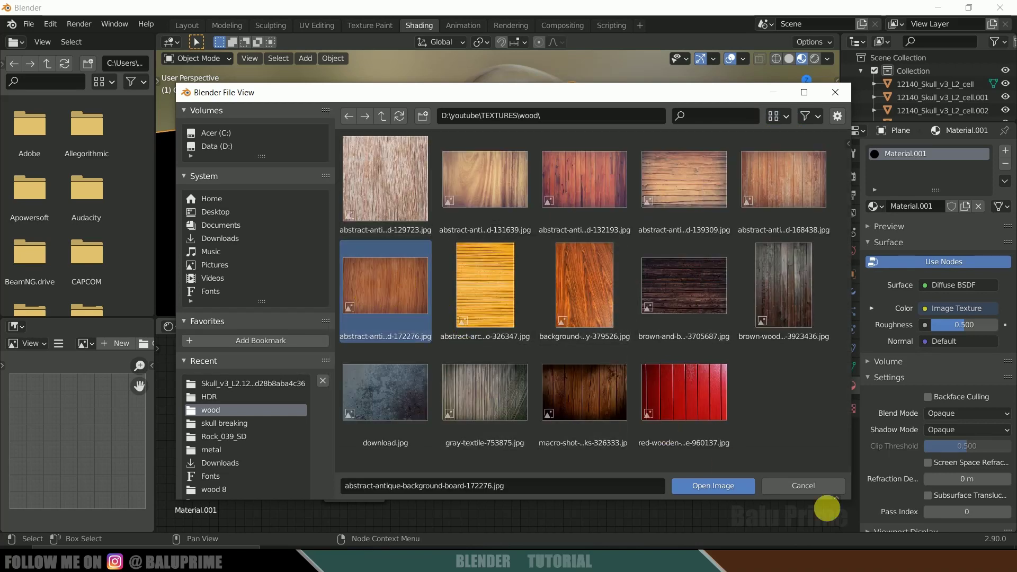
pyautogui.click(721, 486)
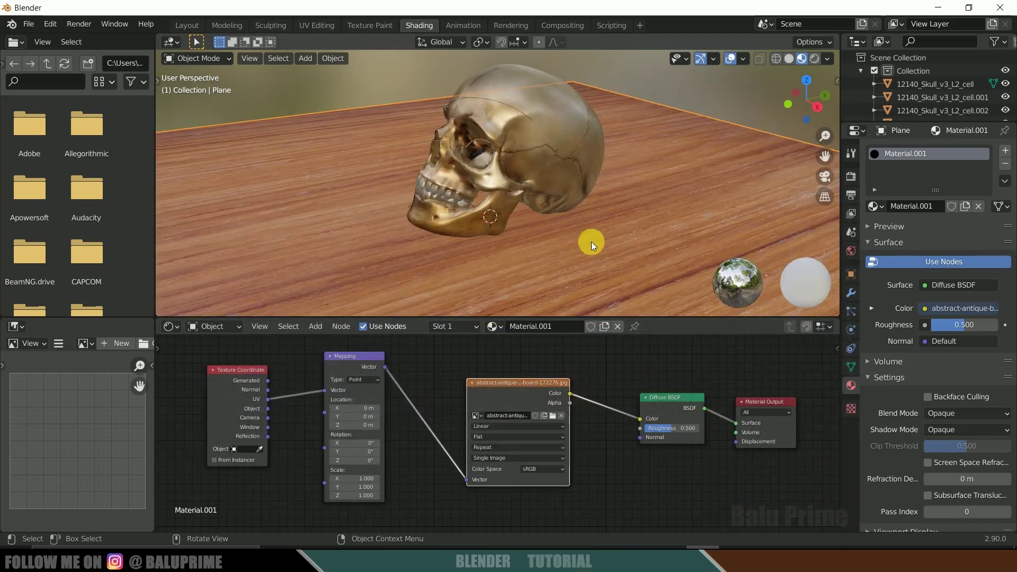
pyautogui.moveTo(582, 234); pyautogui.dragTo(602, 231, button='middle')
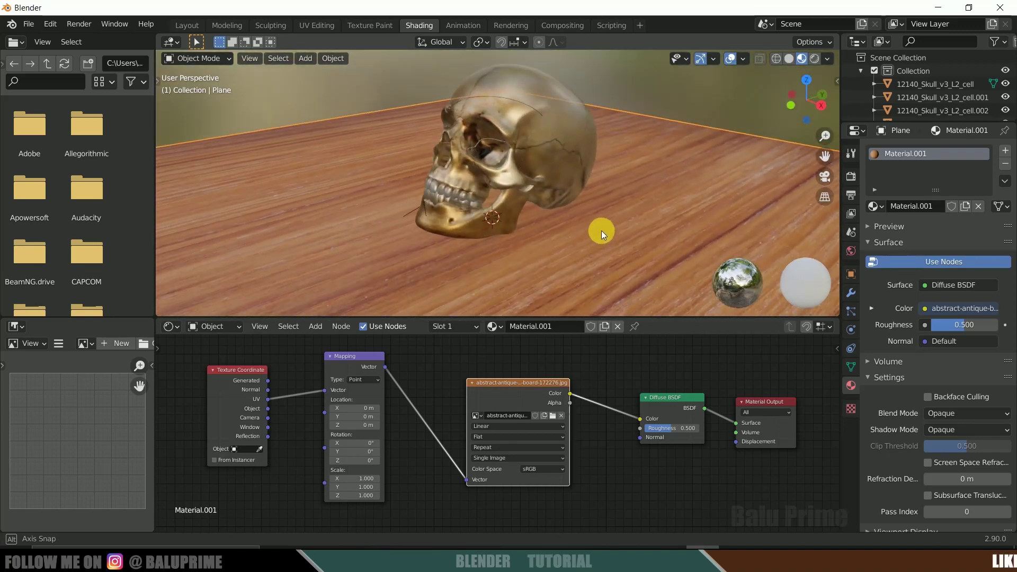
# Step: Return to the Layout workspace and look at the scene's available render engines
pyautogui.click(185, 25)
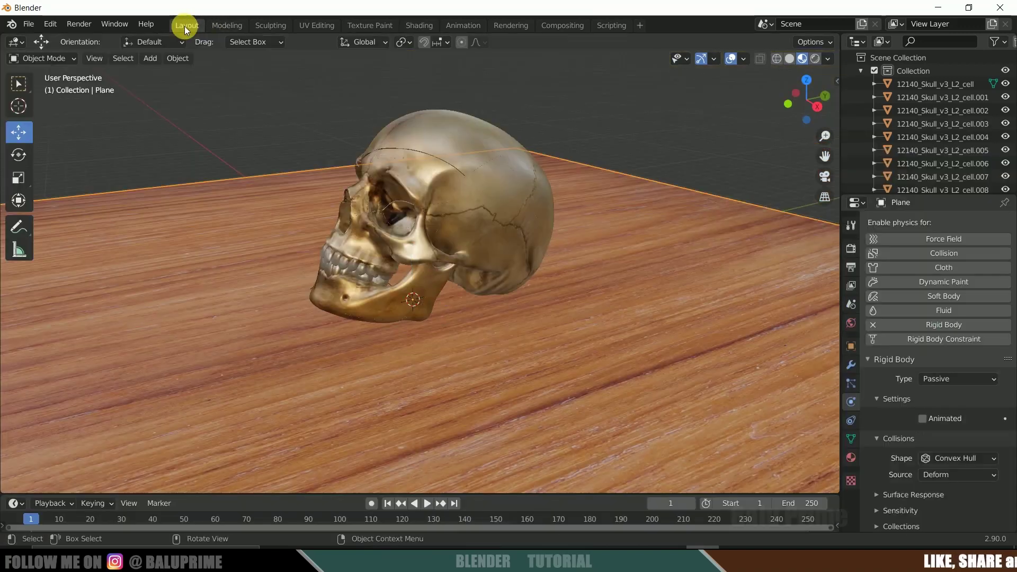
pyautogui.click(850, 249)
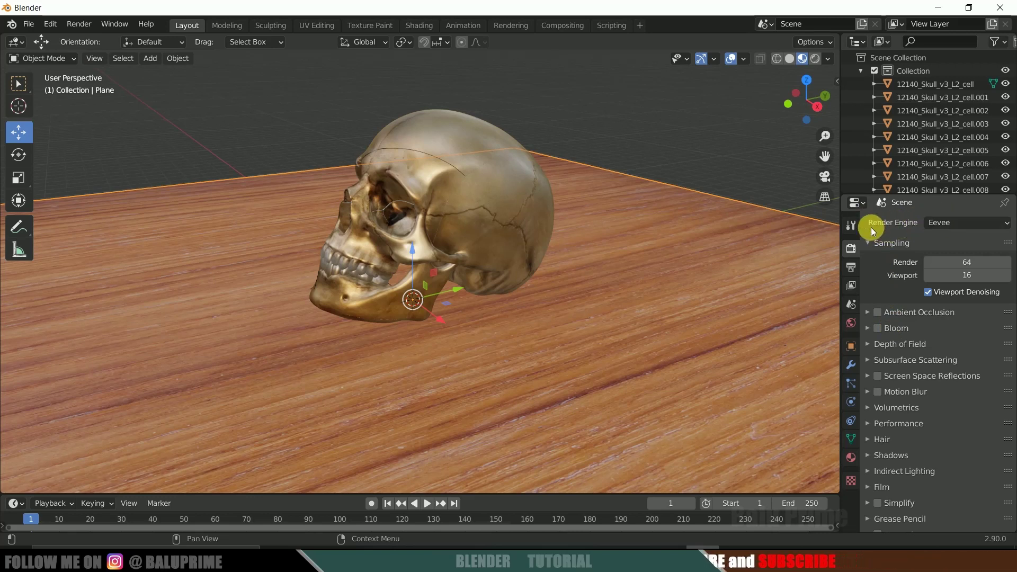
pyautogui.click(937, 227)
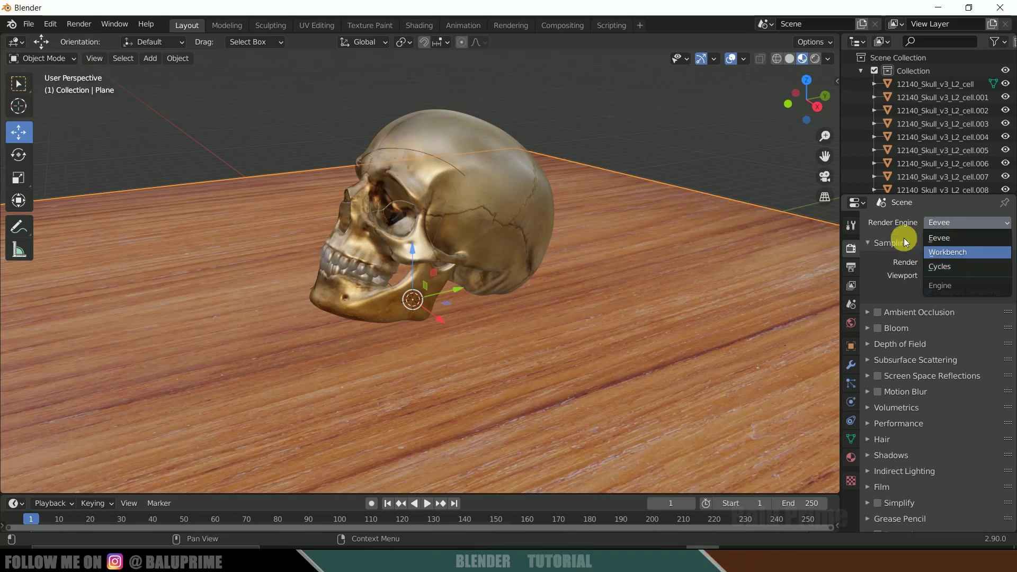
# Step: Set the world background's color source to an Environment Texture
pyautogui.click(850, 320)
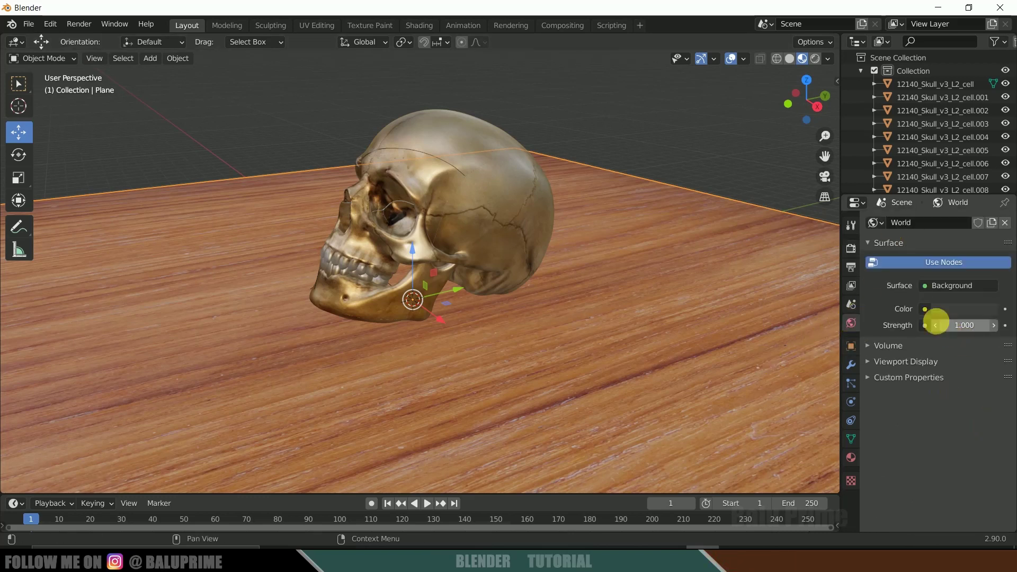
pyautogui.click(925, 310)
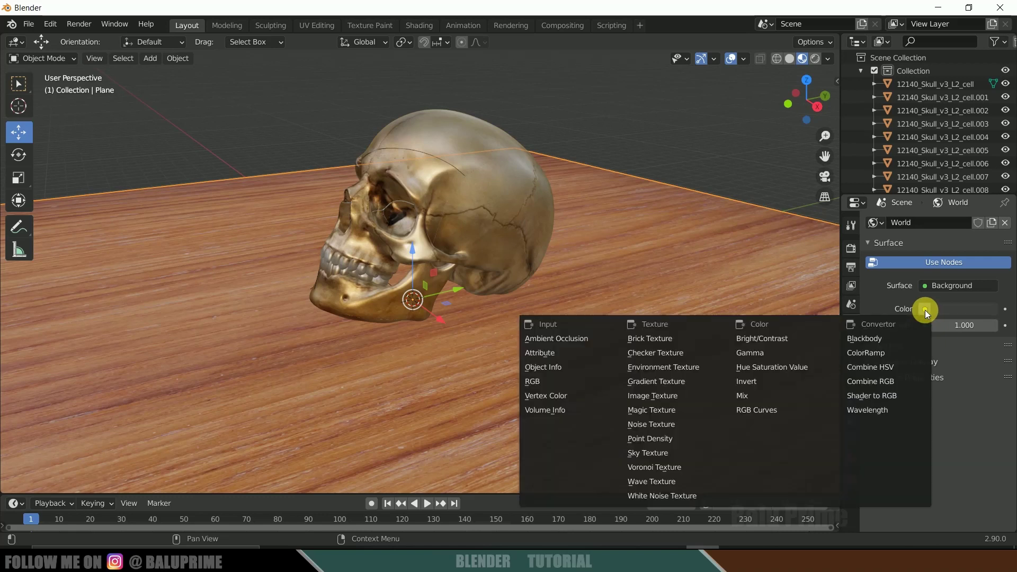
pyautogui.click(664, 368)
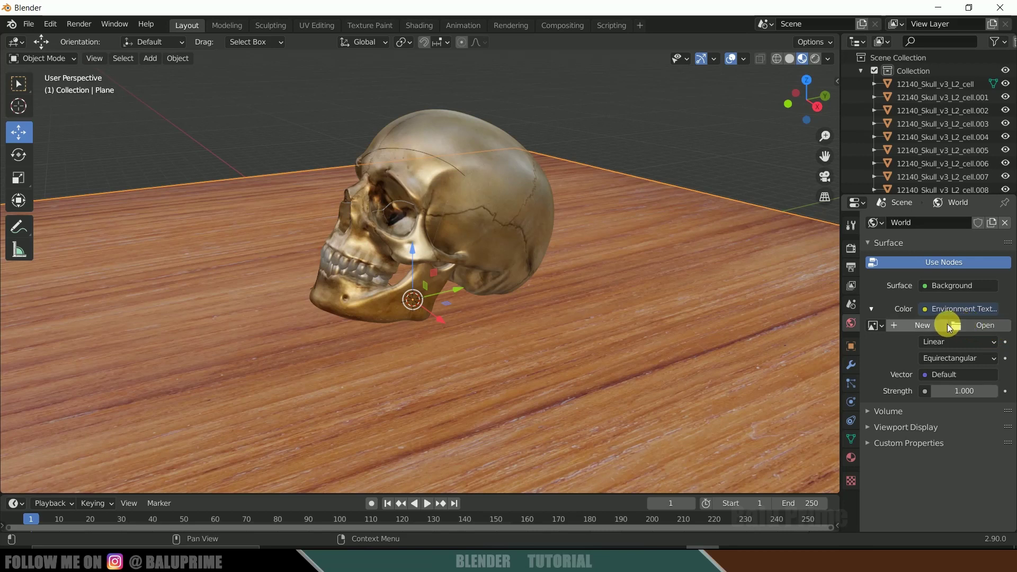
# Step: Load photo_studio_01_1k.hdr from the folder D:\HDR as the world background's environment texture
pyautogui.click(975, 326)
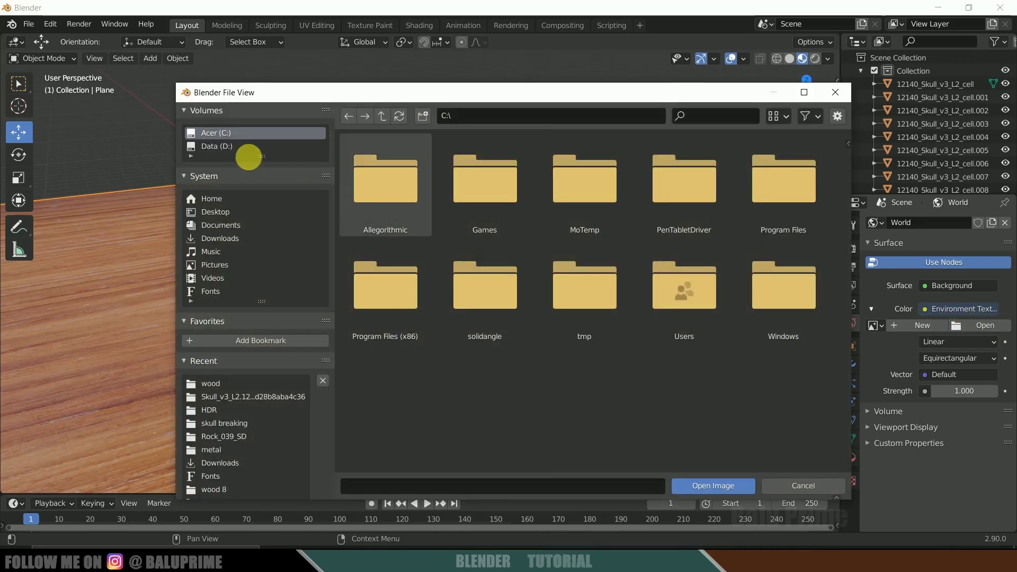
pyautogui.click(777, 116)
pyautogui.click(752, 159)
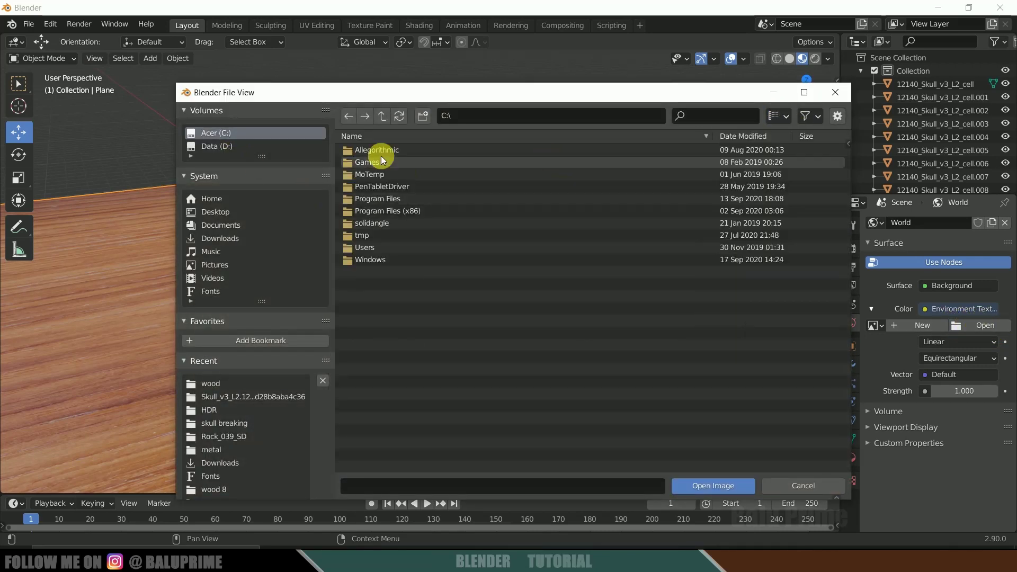
pyautogui.click(217, 146)
pyautogui.scroll(-2, 512, 275)
pyautogui.scroll(-3, 512, 274)
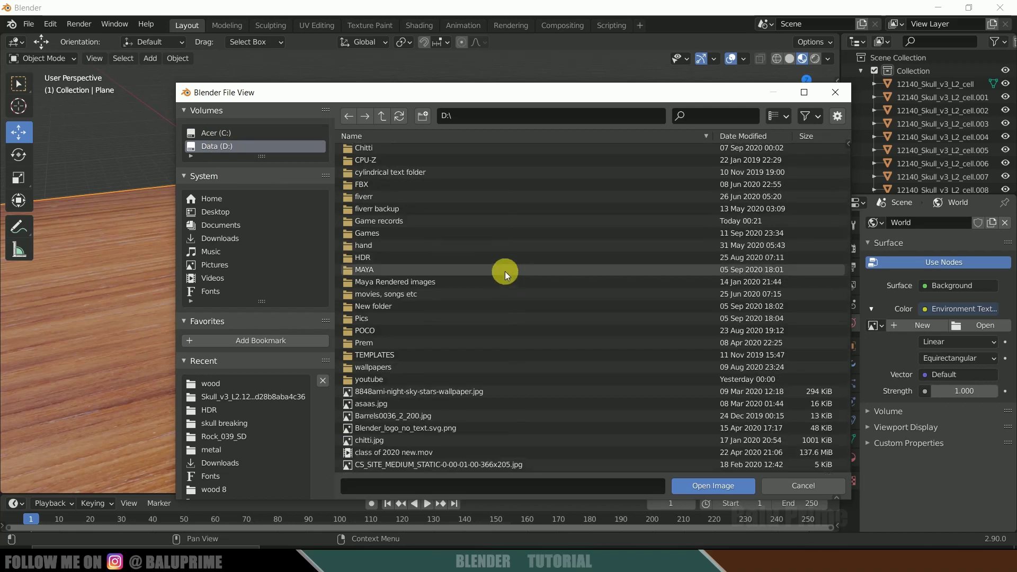
pyautogui.doubleClick(376, 263)
pyautogui.scroll(-1, 444, 317)
pyautogui.scroll(-10, 444, 316)
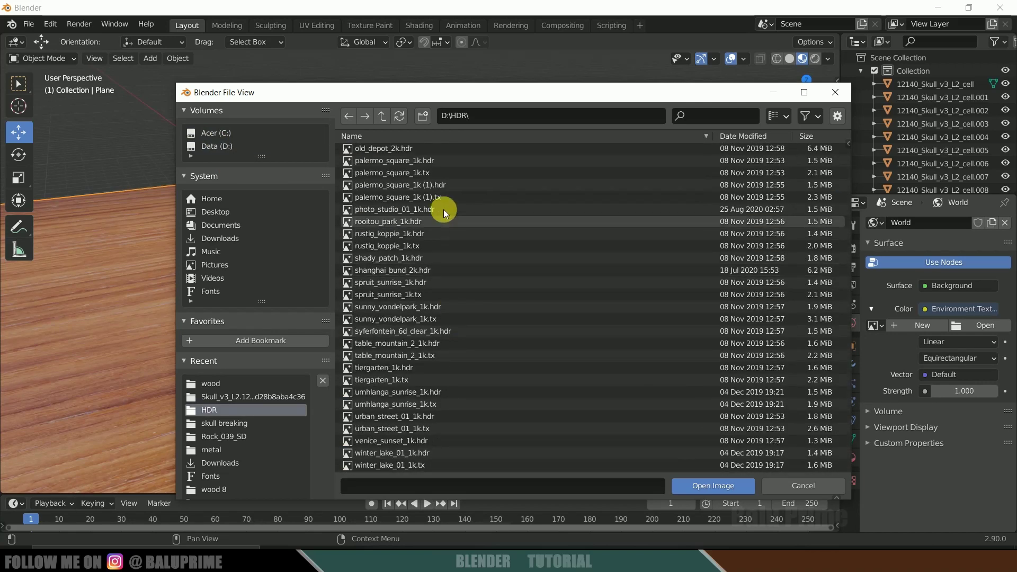
pyautogui.click(394, 210)
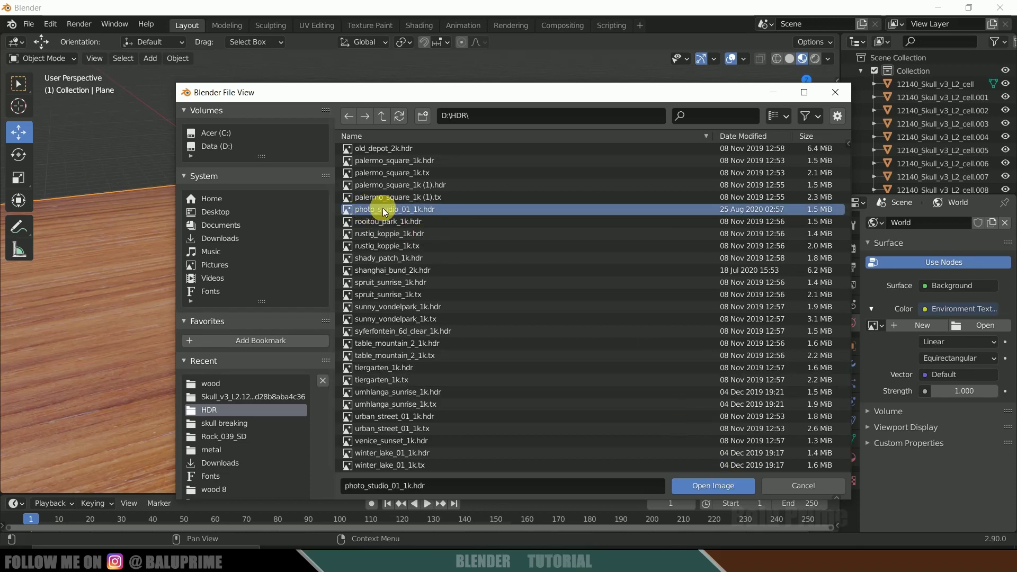
pyautogui.click(704, 485)
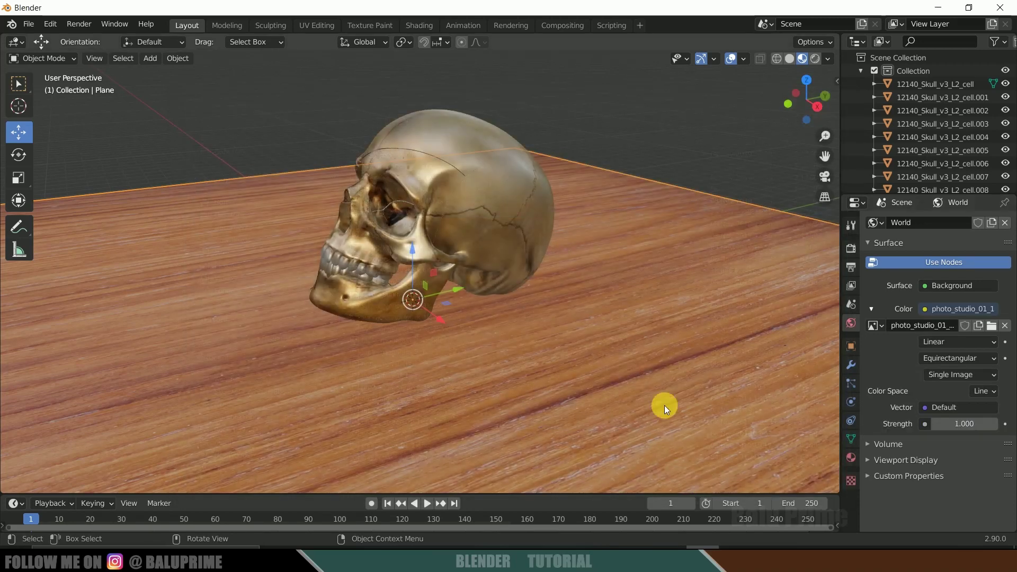
# Step: Switch the viewport to rendered shading so the scene displays with the environment image's lighting
pyautogui.click(815, 59)
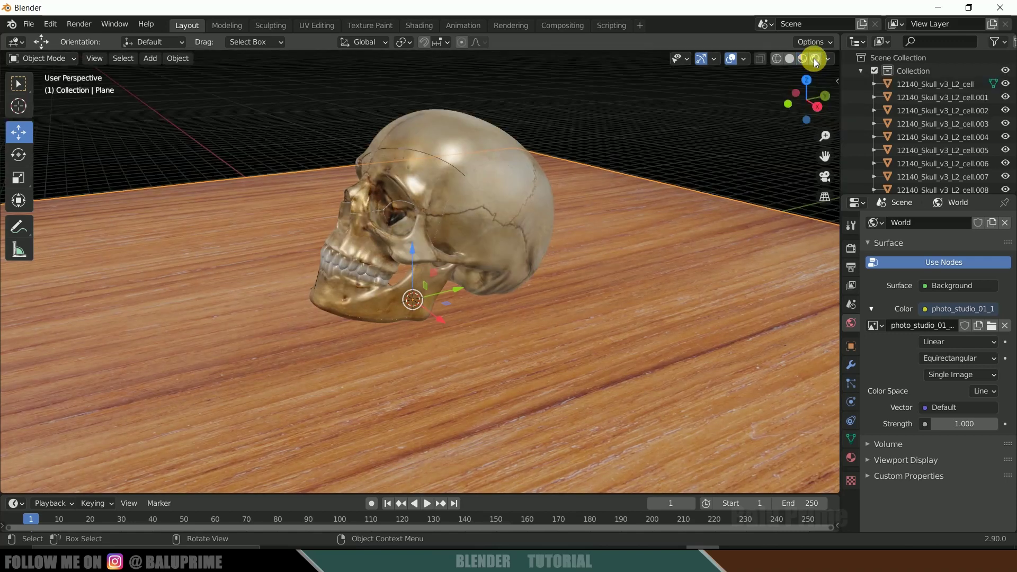
pyautogui.moveTo(654, 294)
pyautogui.mouseDown(button='middle')
pyautogui.moveTo(650, 268)
pyautogui.moveTo(788, 268)
pyautogui.moveTo(40, 275)
pyautogui.moveTo(722, 284)
pyautogui.moveTo(674, 281)
pyautogui.mouseUp(button='middle')
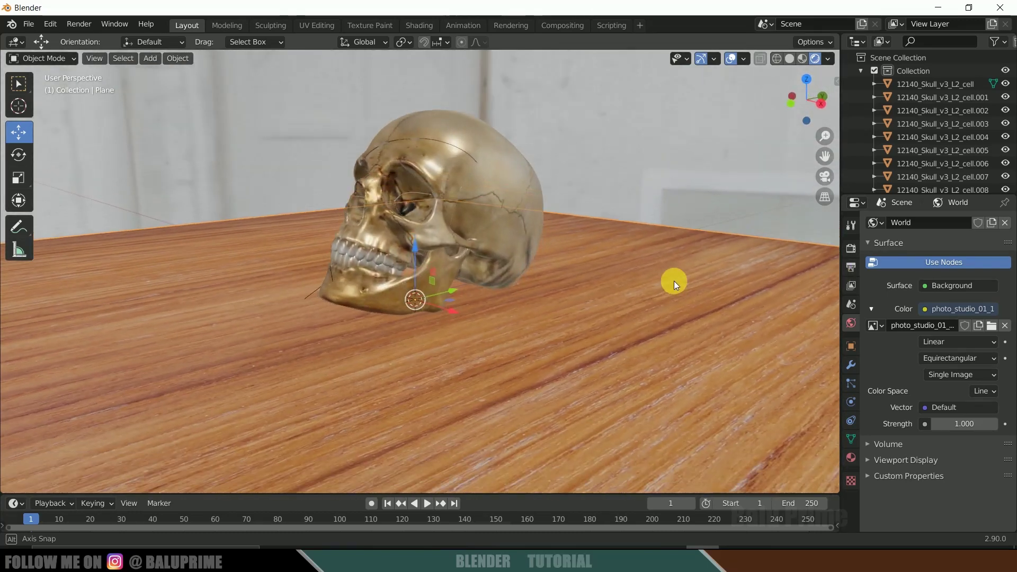
# Step: Try the Cycles render engine with GPU Compute as its device, and return the scene to Eevee
pyautogui.click(852, 250)
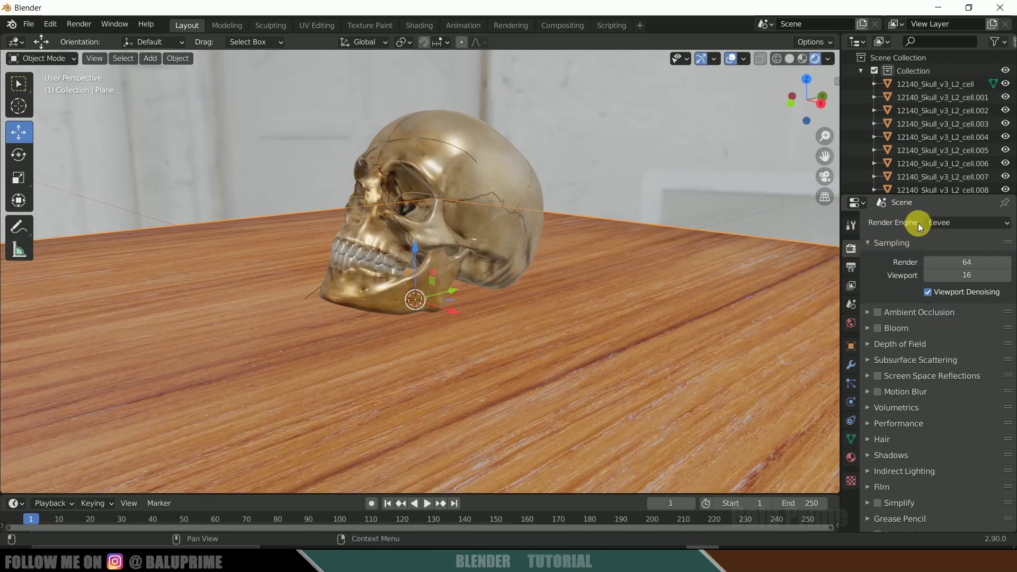
pyautogui.click(950, 222)
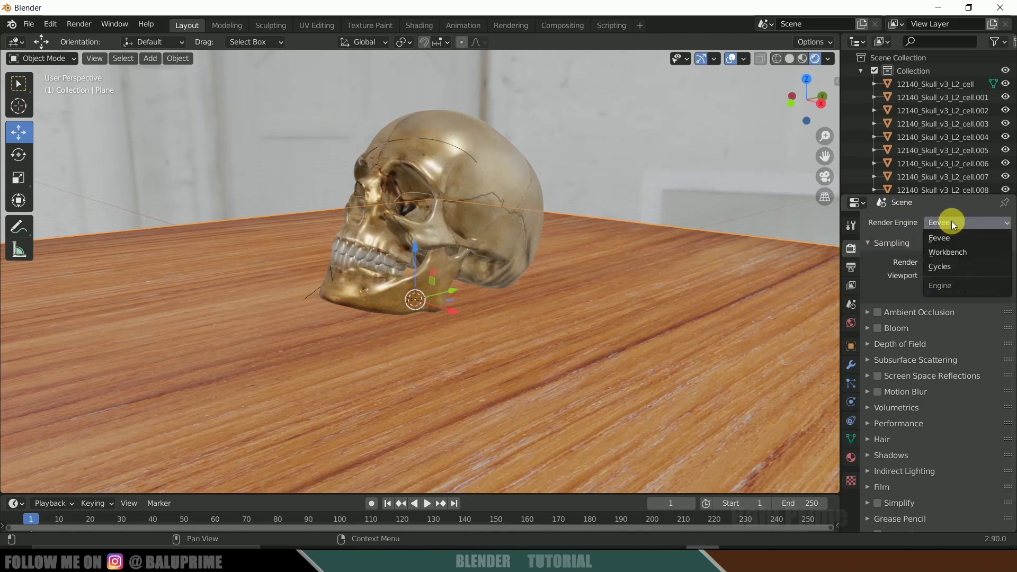
pyautogui.click(941, 266)
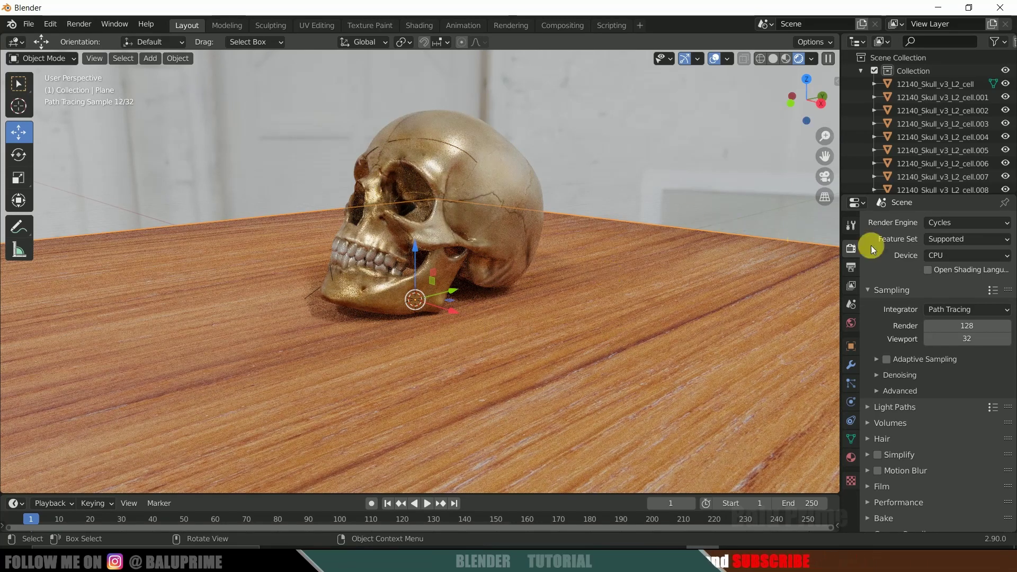
pyautogui.click(940, 257)
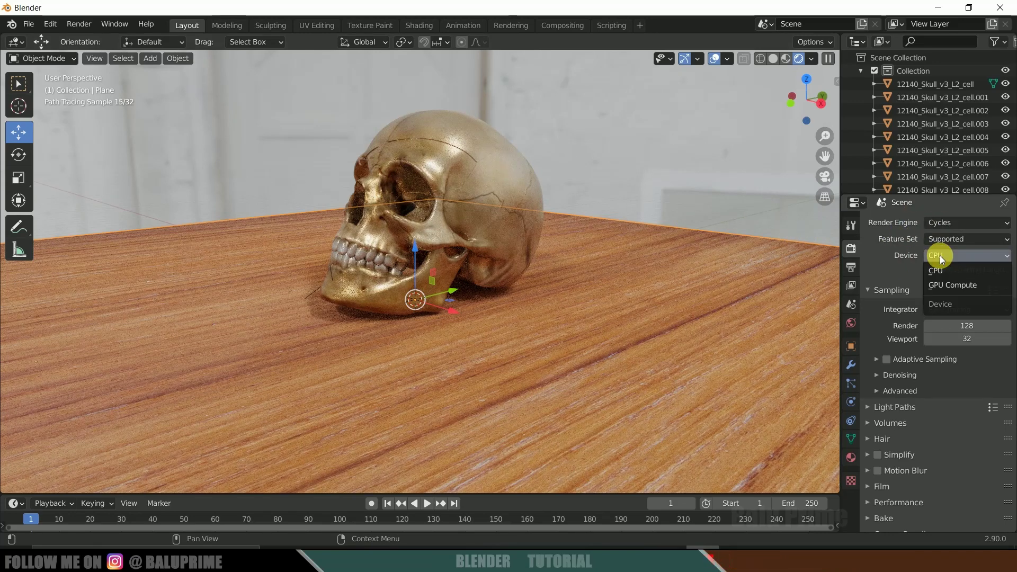
pyautogui.click(961, 288)
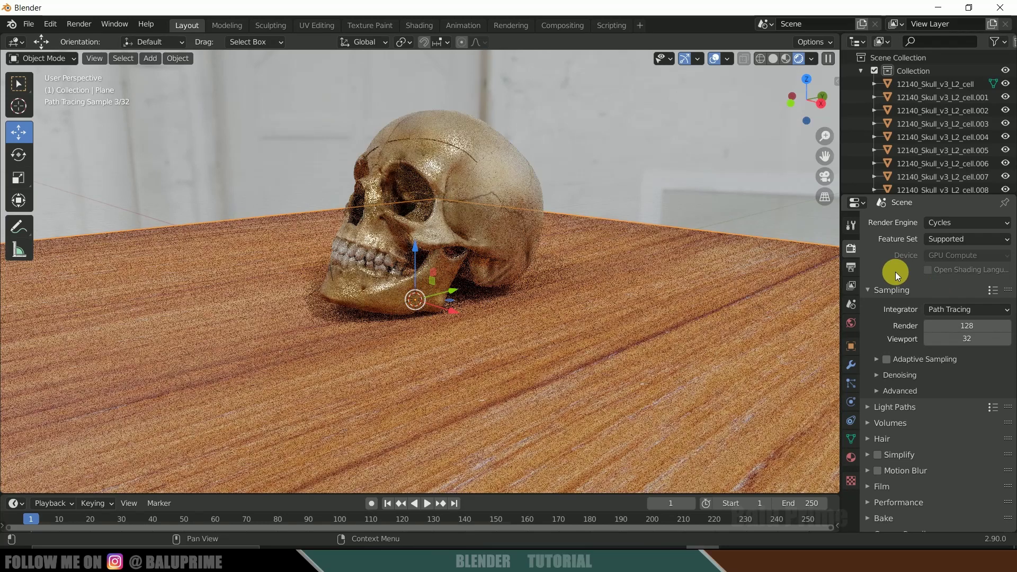
pyautogui.click(942, 224)
pyautogui.click(943, 237)
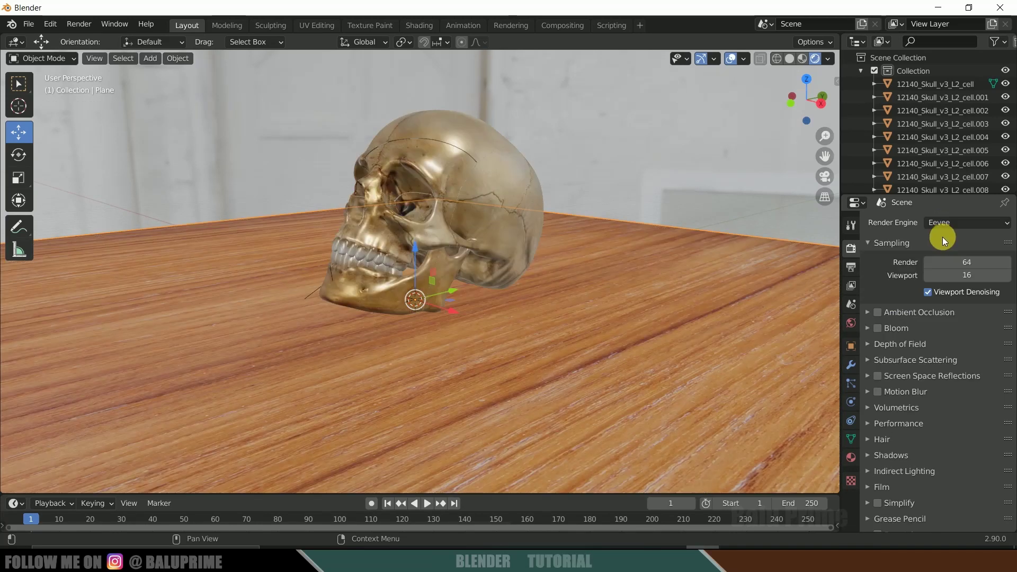
# Step: Enable Ambient Occlusion for the Eevee render and set its distance to 9.09 m
pyautogui.click(878, 313)
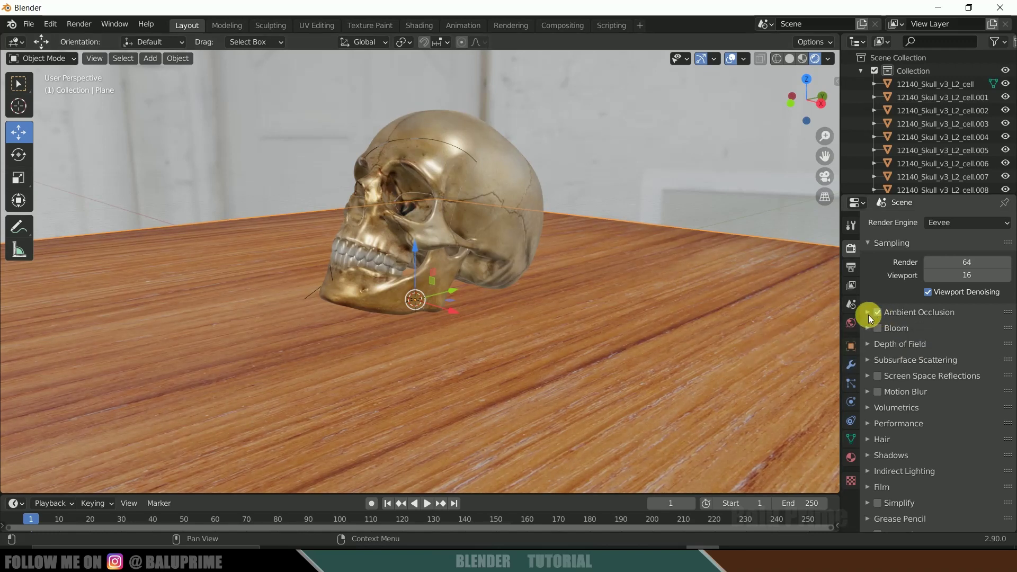
pyautogui.click(868, 316)
pyautogui.moveTo(927, 332)
pyautogui.mouseDown()
pyautogui.moveTo(996, 332)
pyautogui.moveTo(450, 246)
pyautogui.mouseUp()
pyautogui.moveTo(958, 332)
pyautogui.mouseDown()
pyautogui.moveTo(988, 331)
pyautogui.moveTo(955, 332)
pyautogui.mouseUp()
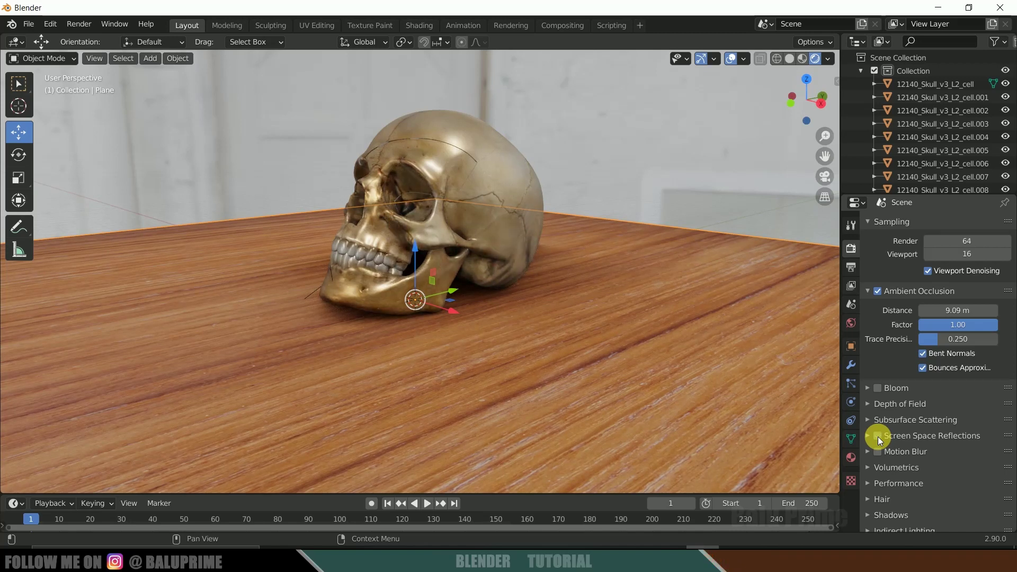
# Step: Enable Screen Space Reflections and make the film background transparent in the Eevee render settings
pyautogui.click(878, 436)
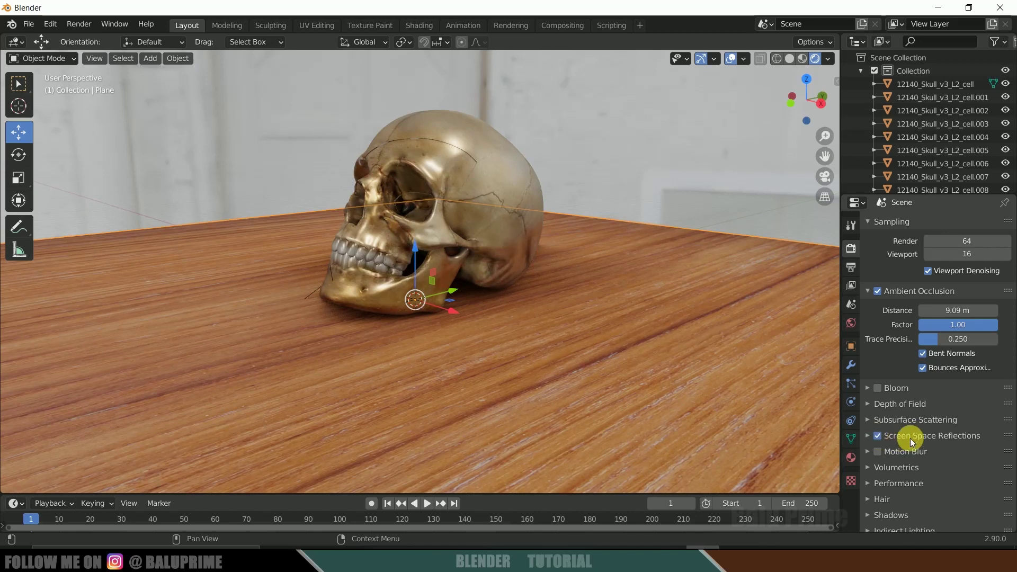
pyautogui.moveTo(507, 373); pyautogui.dragTo(535, 378, button='middle')
pyautogui.scroll(-4, 895, 431)
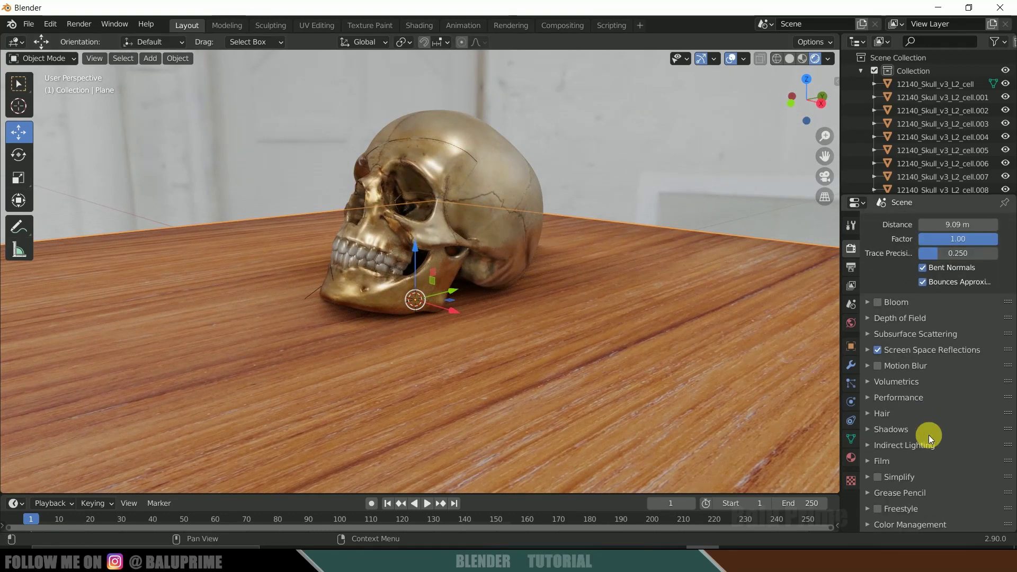
pyautogui.click(866, 462)
pyautogui.scroll(-2, 874, 477)
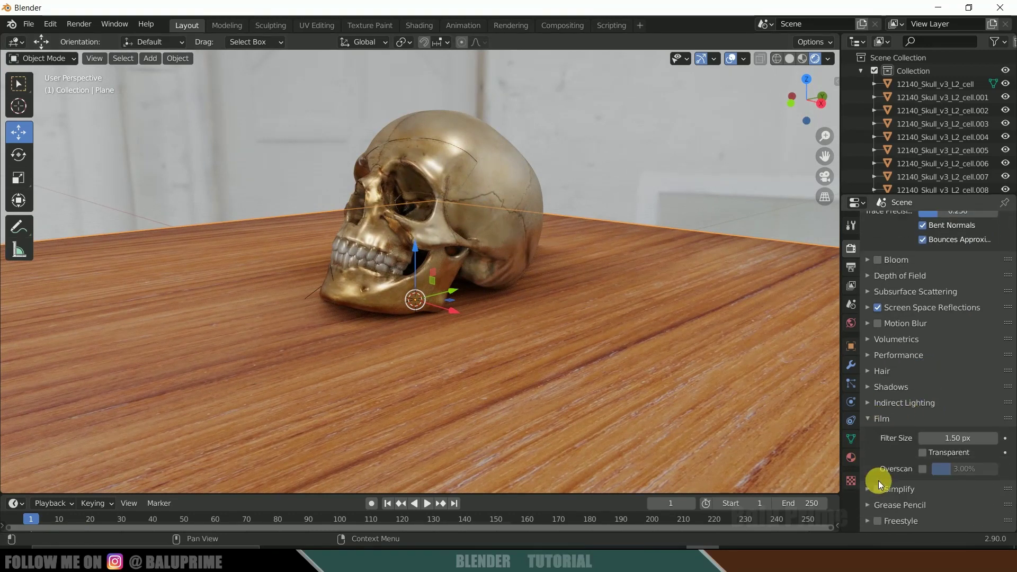
pyautogui.click(923, 453)
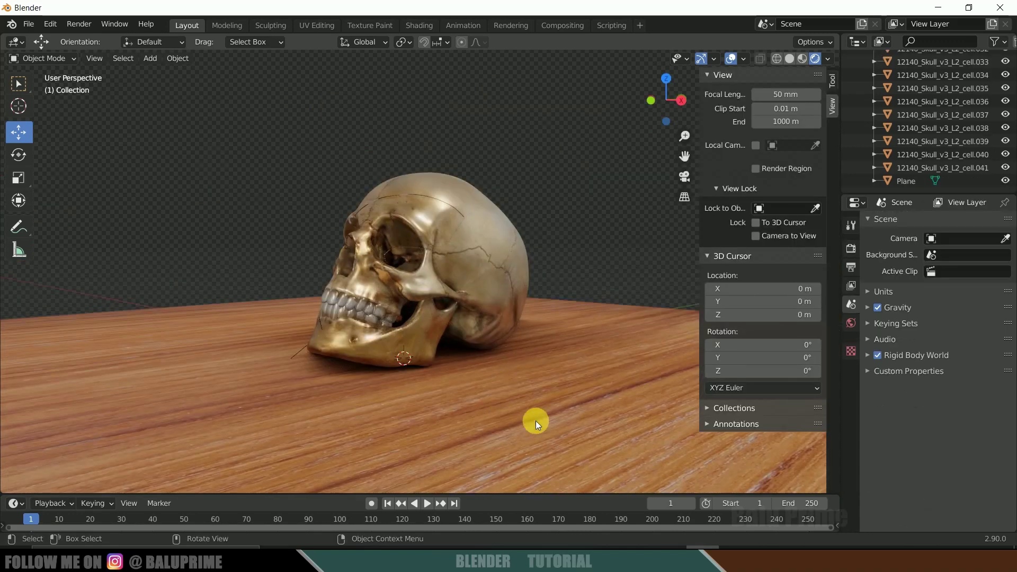
# Step: Play the skull-breaking simulation to check it, and return to the first frame
pyautogui.click(428, 504)
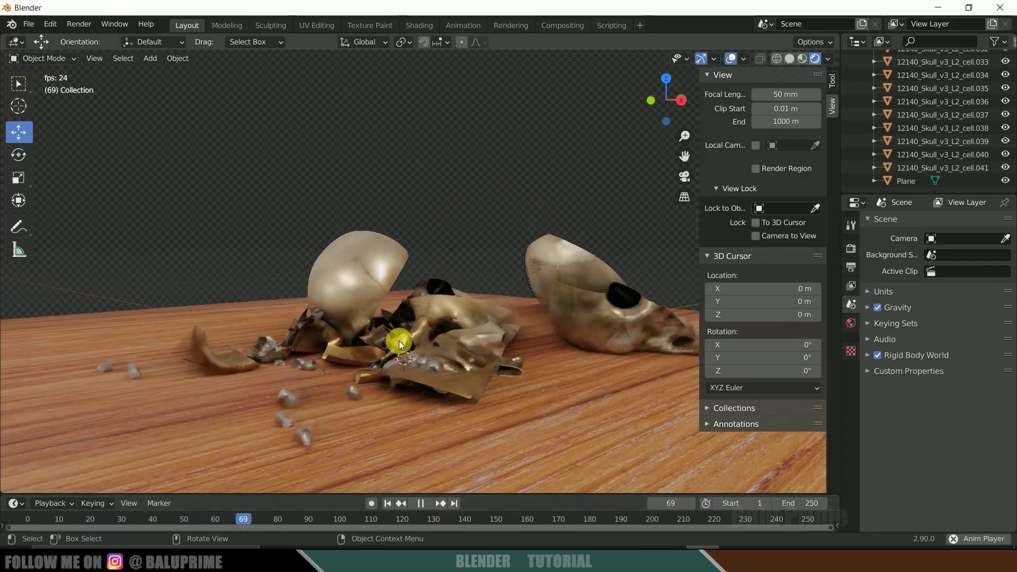
pyautogui.click(420, 504)
pyautogui.click(388, 504)
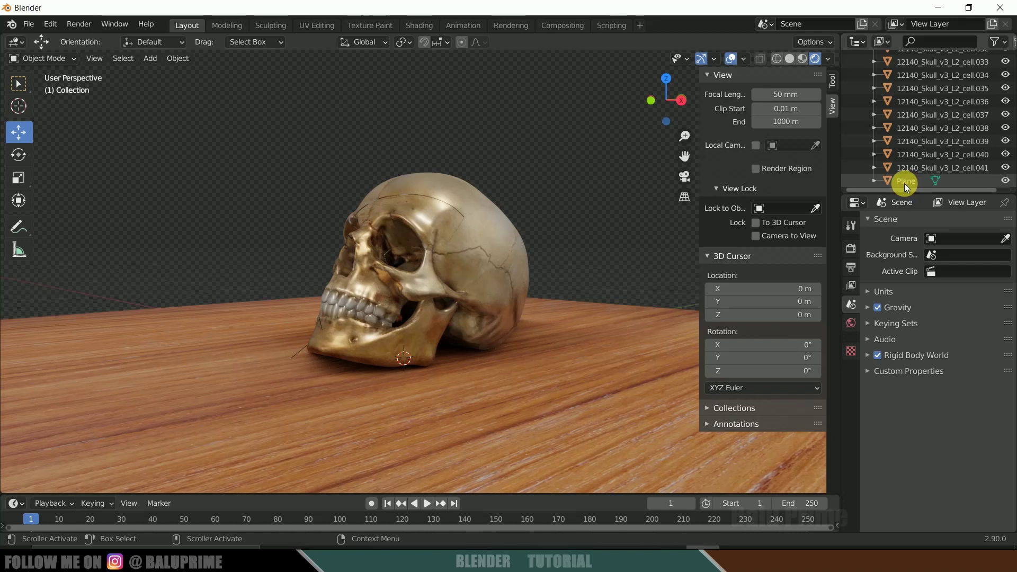
# Step: Hide the ground plane and bake the rigid body motion of all skull pieces to keyframes with end frame 150
pyautogui.click(996, 181)
pyautogui.click(1005, 180)
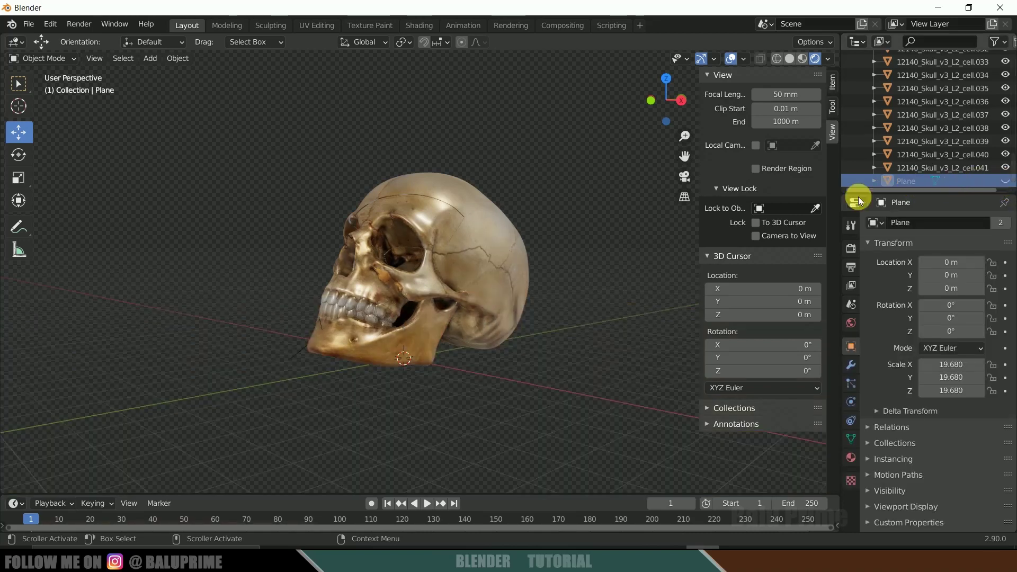
pyautogui.click(446, 200)
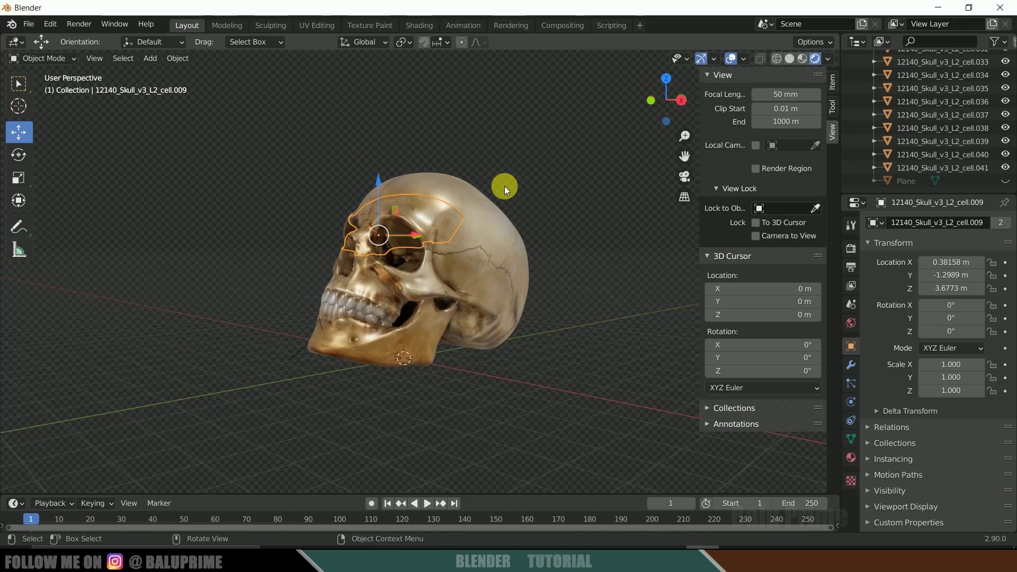
pyautogui.press('a')
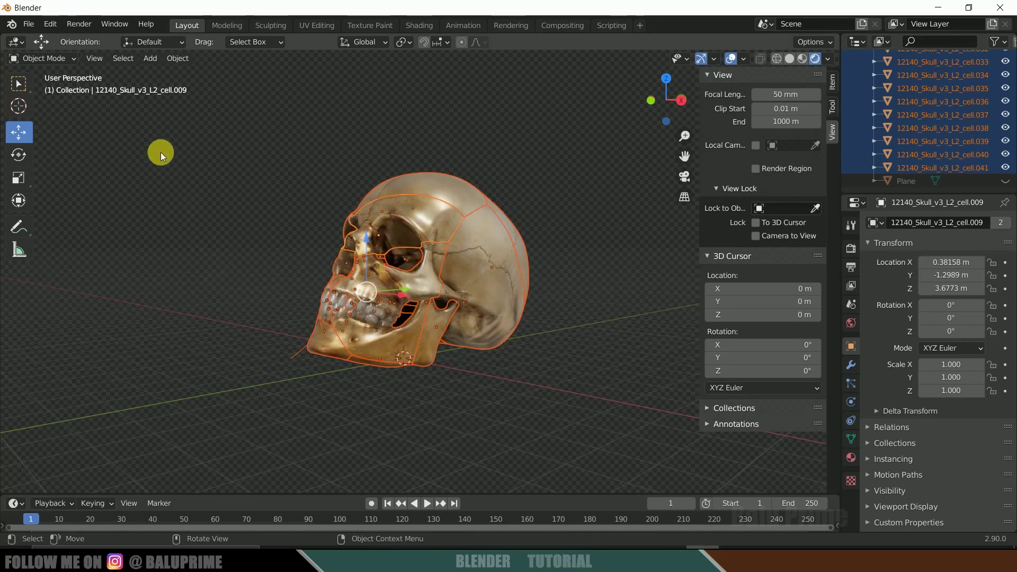
pyautogui.click(177, 58)
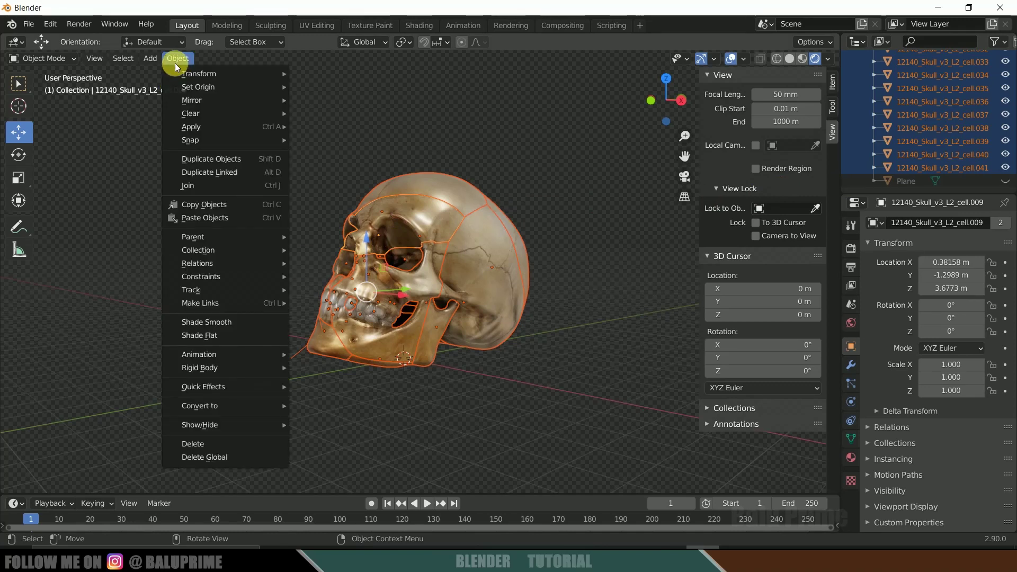
pyautogui.moveTo(200, 370)
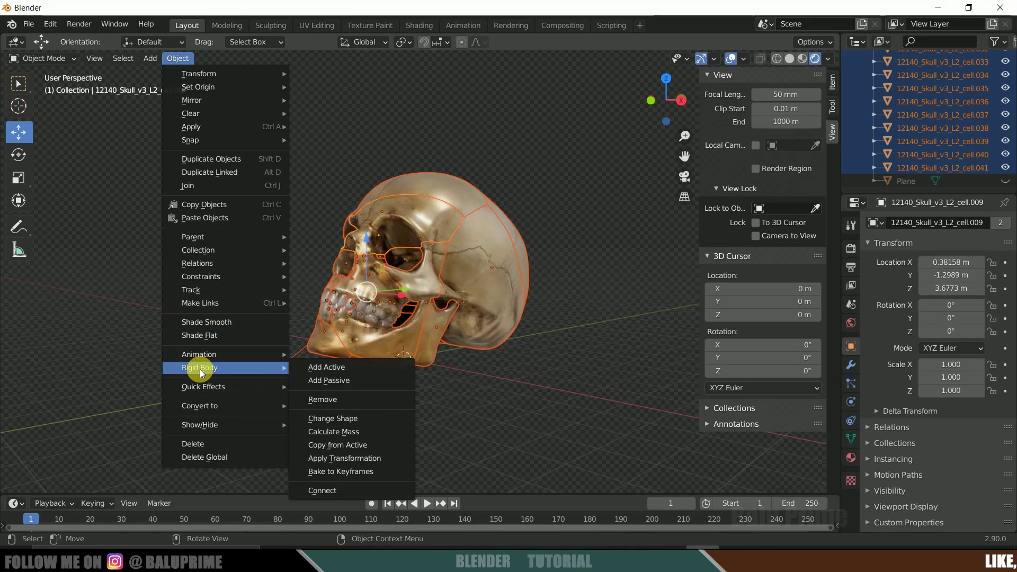
pyautogui.click(340, 471)
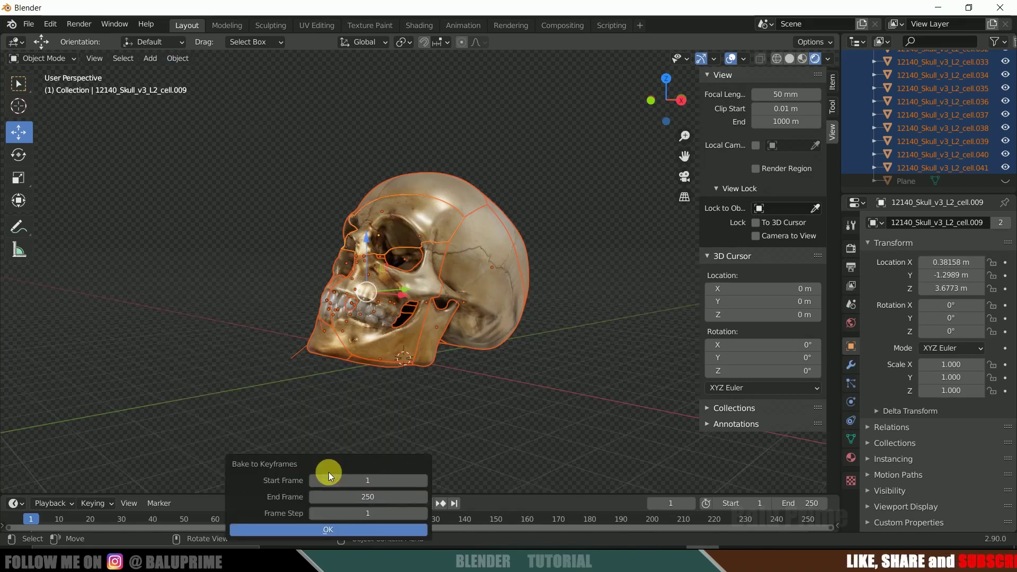
pyautogui.moveTo(320, 468); pyautogui.dragTo(471, 372)
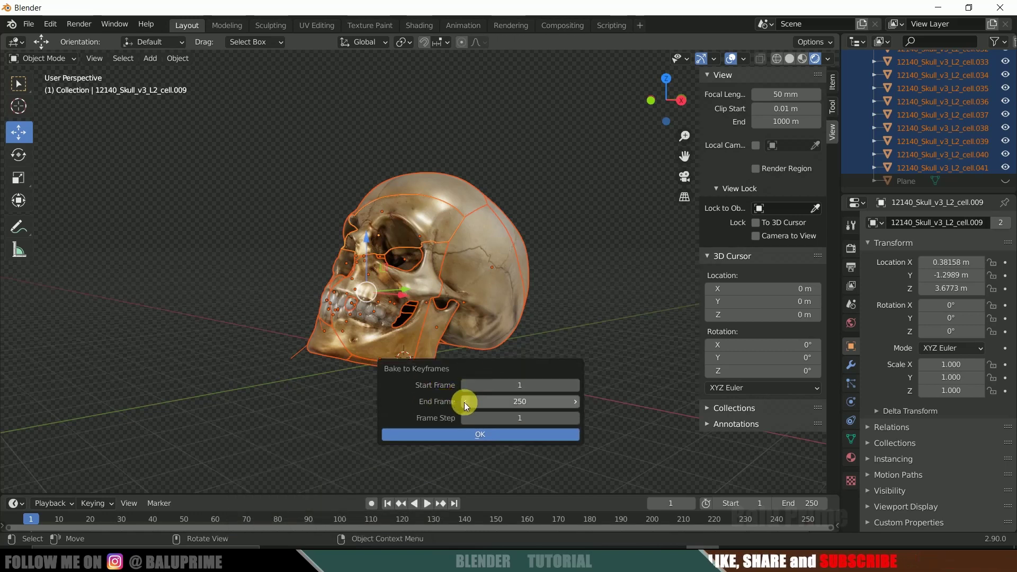
pyautogui.click(492, 402)
pyautogui.write('150')
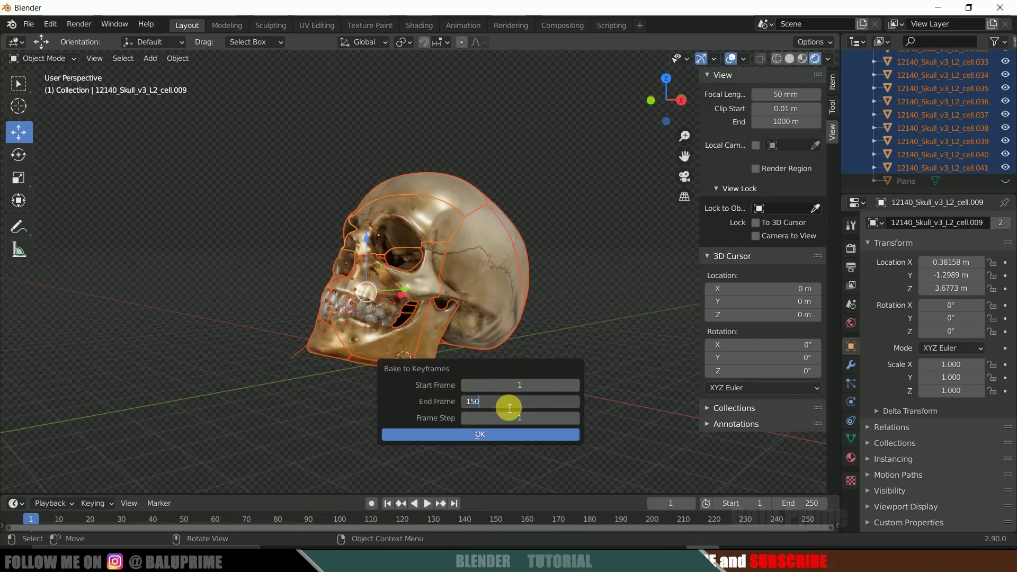
pyautogui.press('Return')
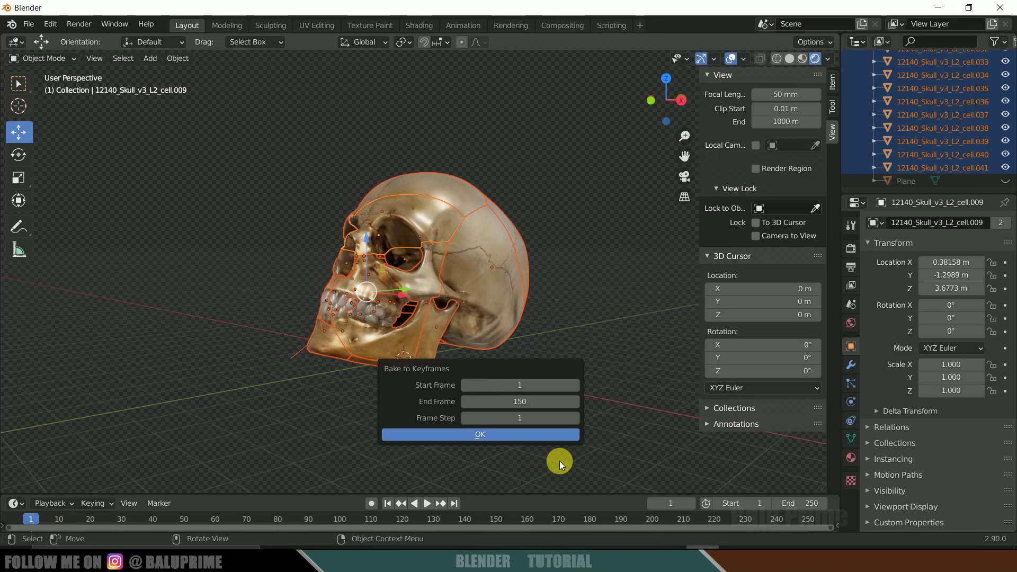
pyautogui.press('Return')
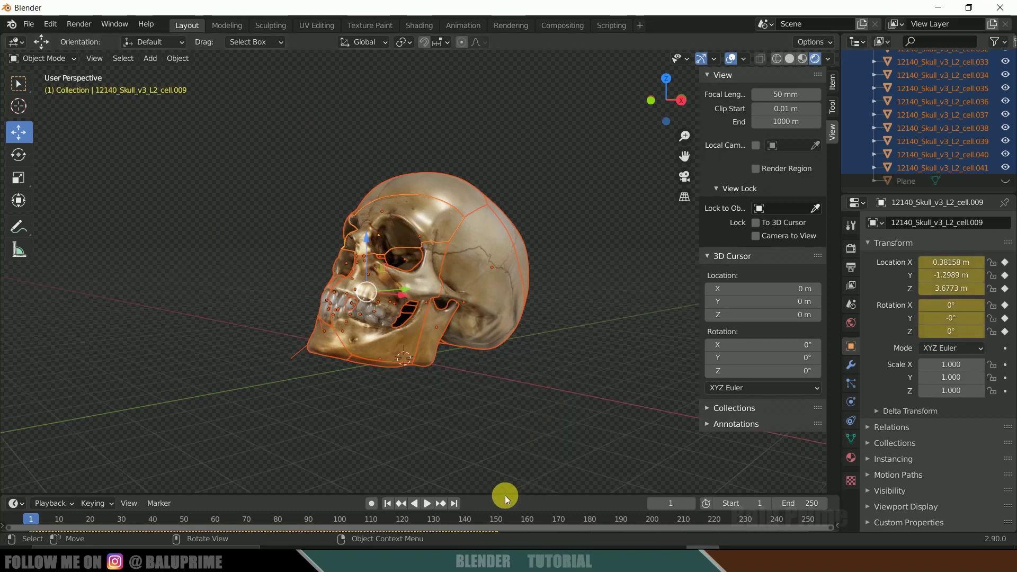
# Step: Enlarge the timeline area and turn off its Only Keyframes from Selected Channels display option
pyautogui.moveTo(500, 495); pyautogui.dragTo(504, 406)
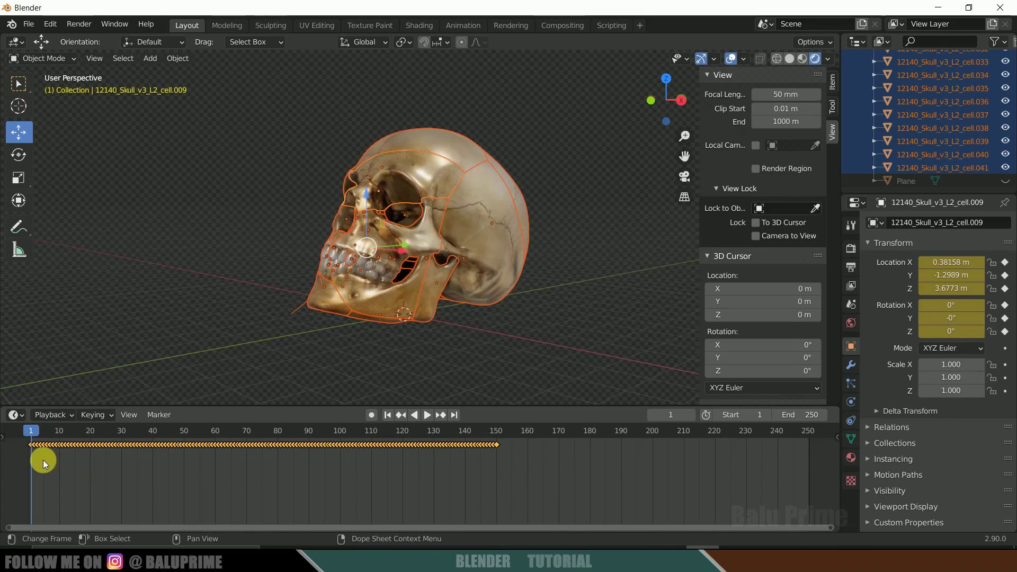
pyautogui.click(131, 415)
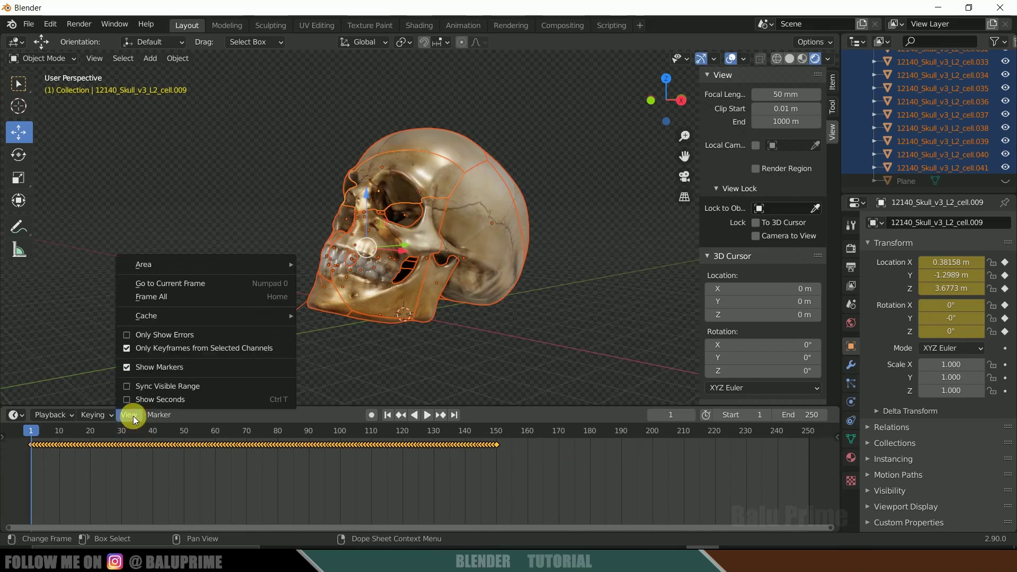
pyautogui.click(129, 349)
pyautogui.click(129, 415)
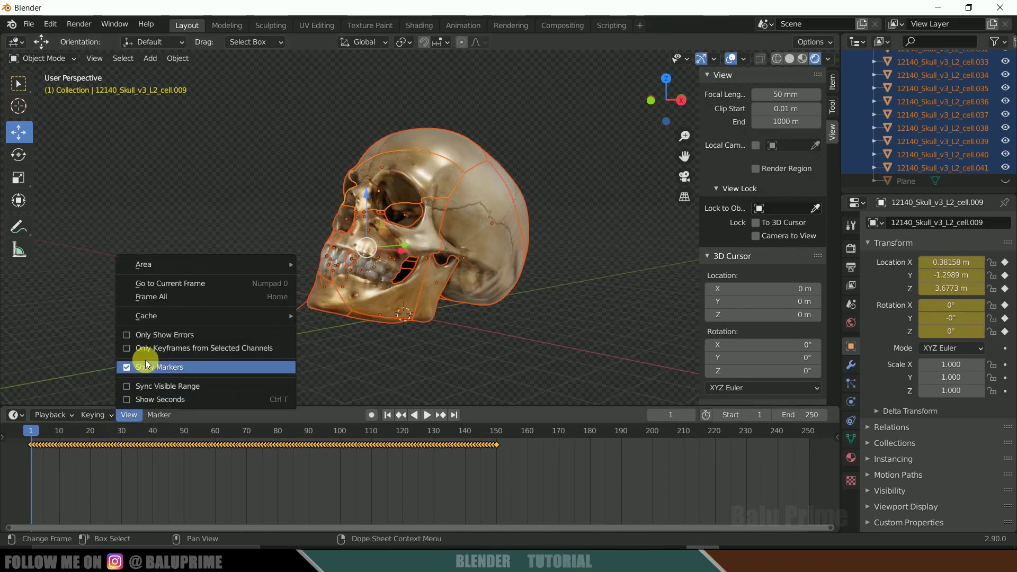
# Step: Select all baked skull keyframes in the timeline and shift them forward by 20 frames
pyautogui.click(118, 351)
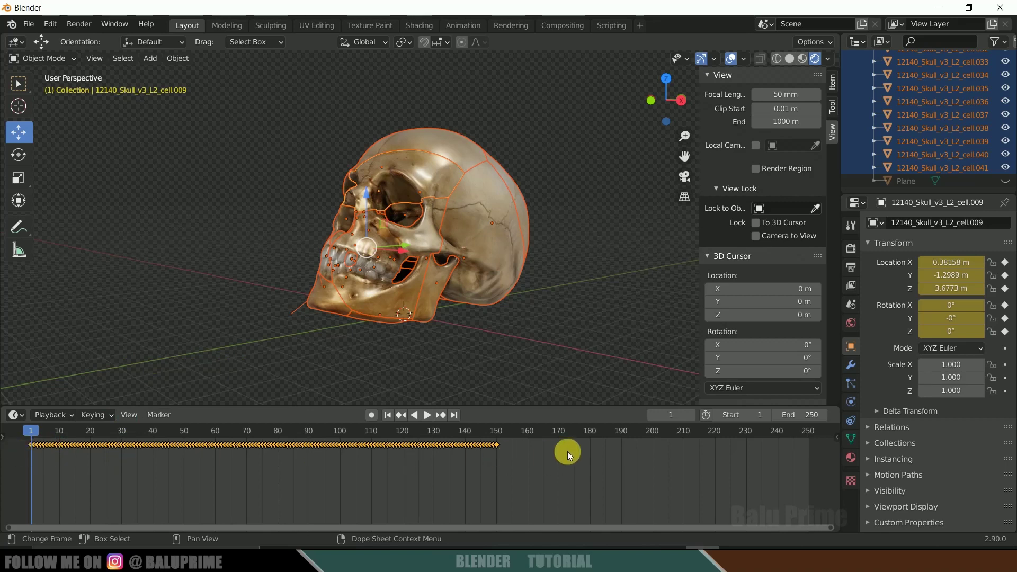
pyautogui.moveTo(642, 471); pyautogui.dragTo(21, 445)
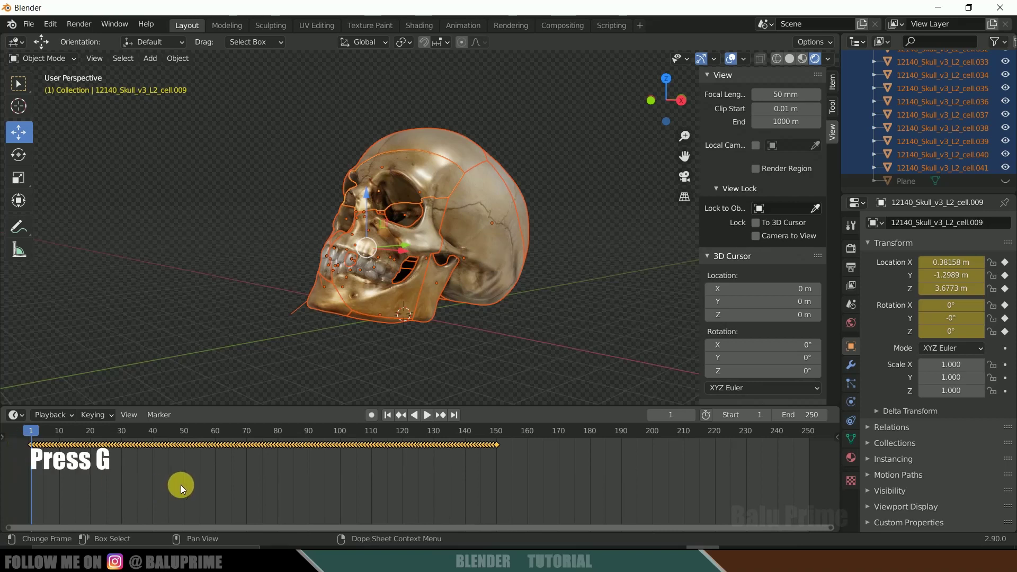
pyautogui.press('g')
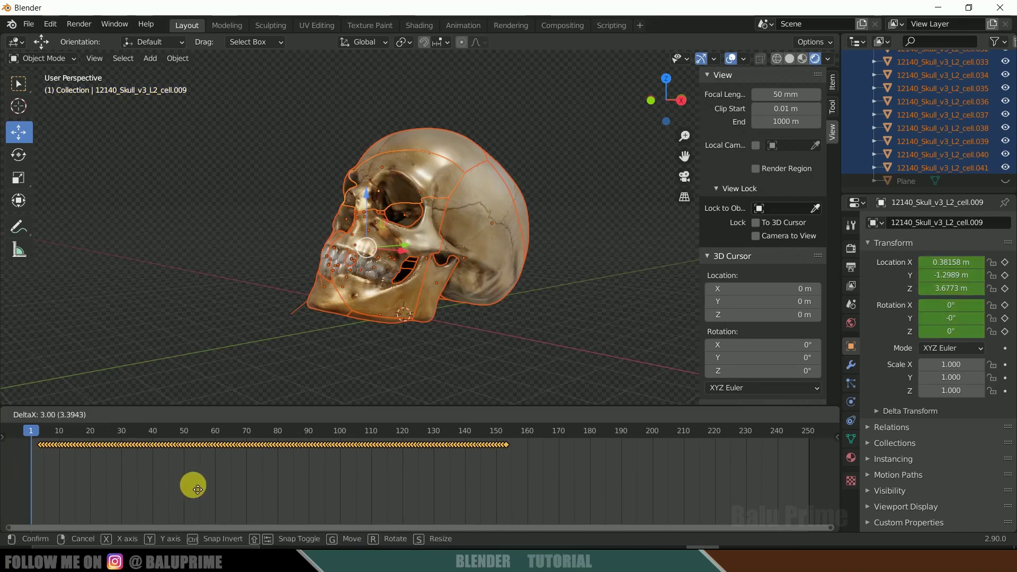
pyautogui.click(243, 486)
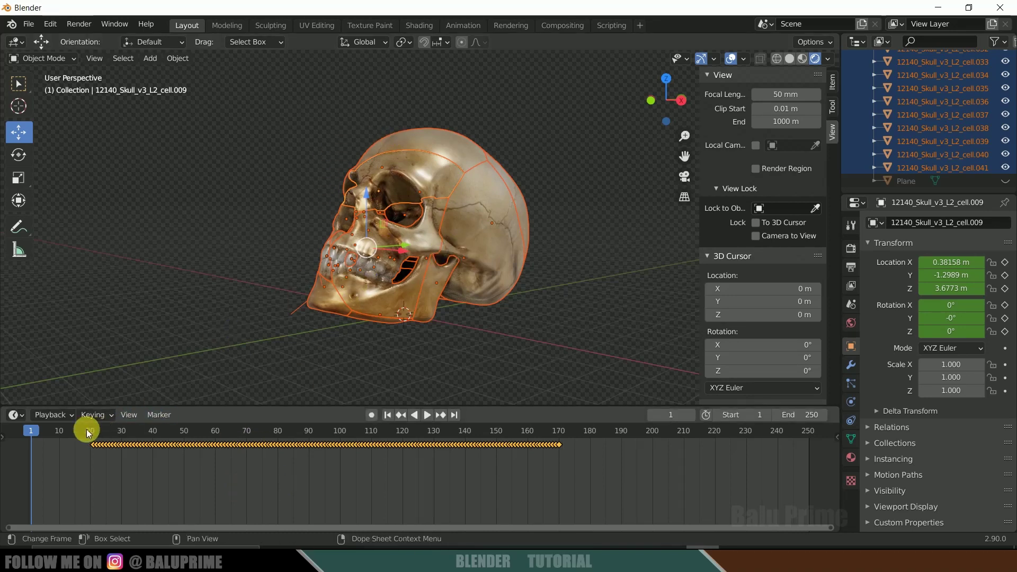
# Step: Play the shifted skull animation to check the breakup, then stop at frame 22
pyautogui.click(424, 416)
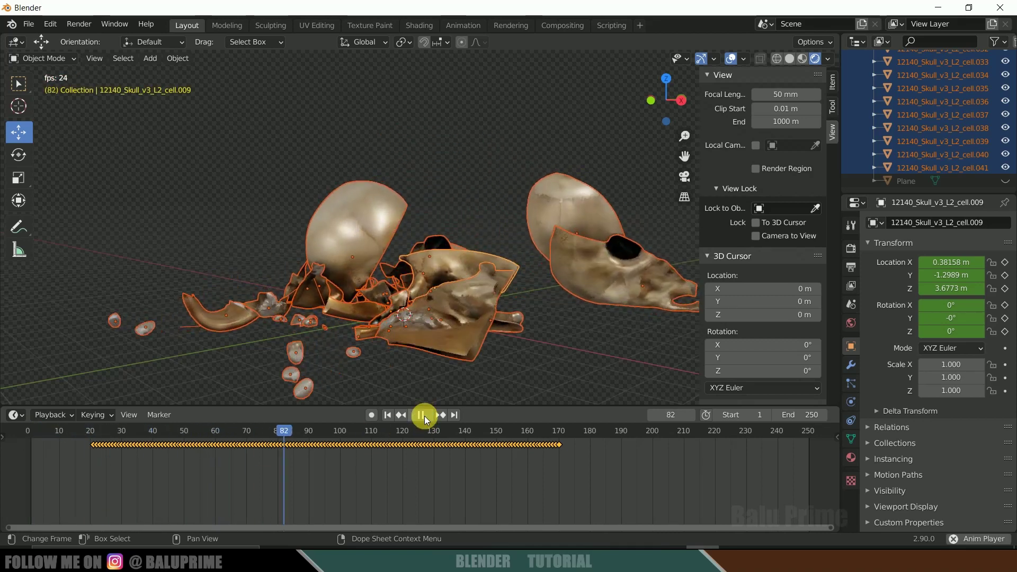
pyautogui.click(425, 416)
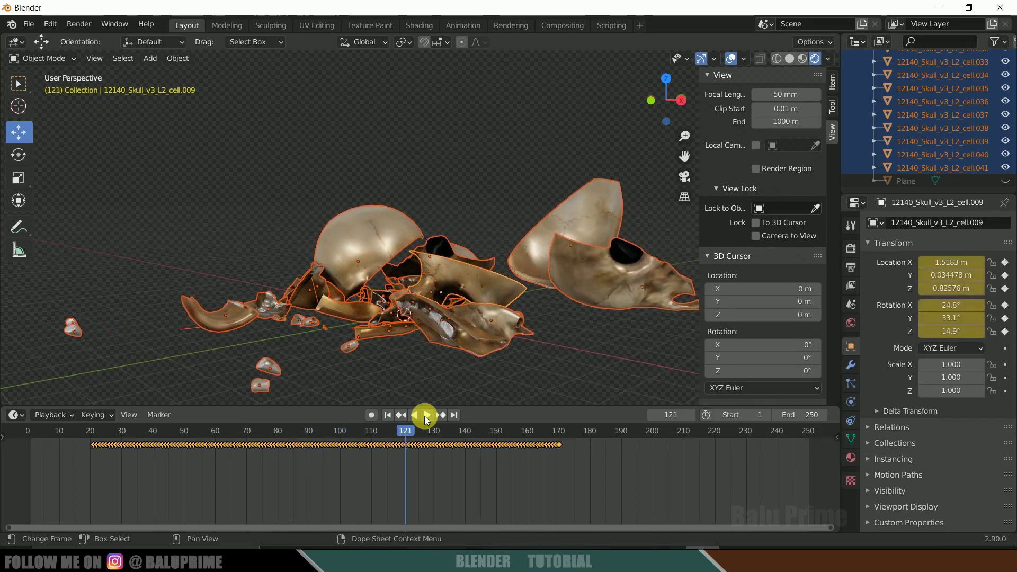
pyautogui.click(424, 416)
pyautogui.moveTo(339, 443); pyautogui.dragTo(97, 463)
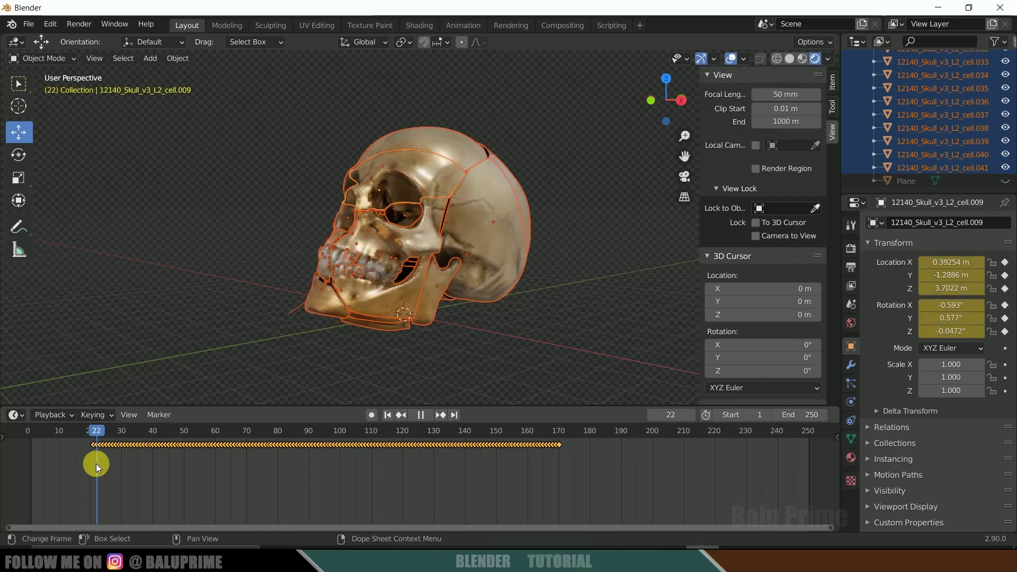
pyautogui.press('space')
# Step: Select only the keyframes after frame 22 and move them forward by 7 frames, starting at frame 30
pyautogui.moveTo(643, 490); pyautogui.dragTo(170, 483)
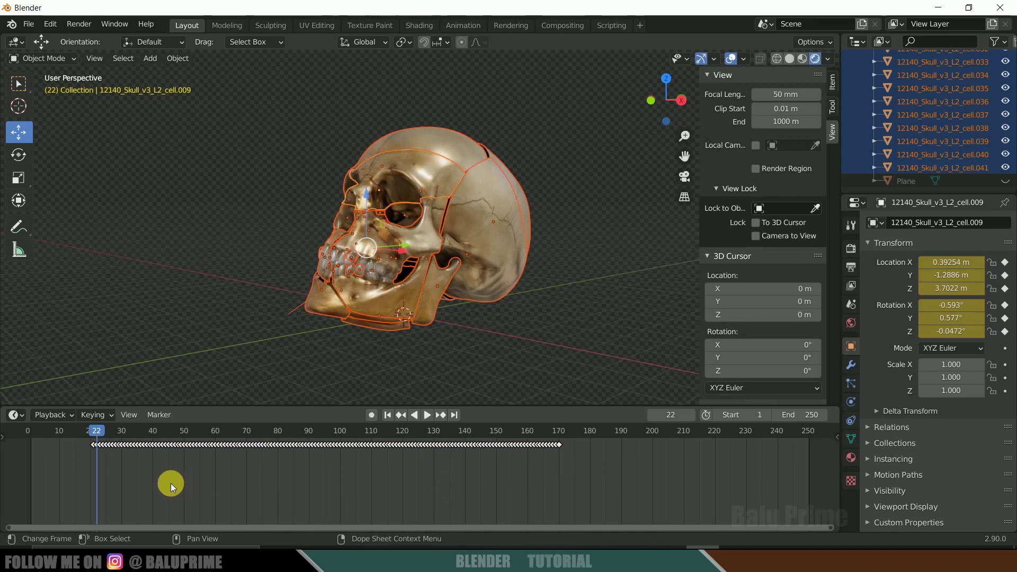
pyautogui.moveTo(636, 485); pyautogui.dragTo(99, 441)
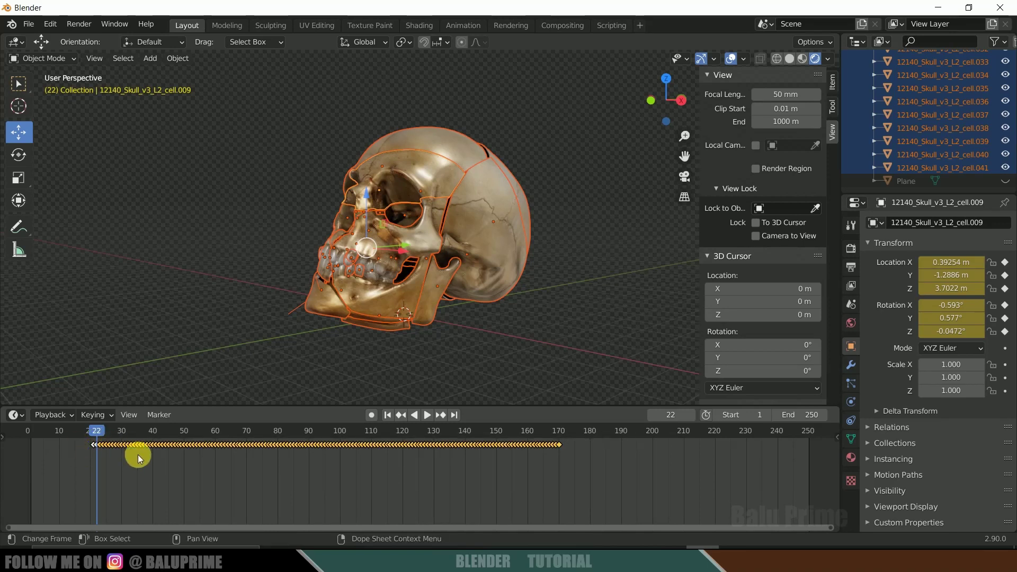
pyautogui.press('g')
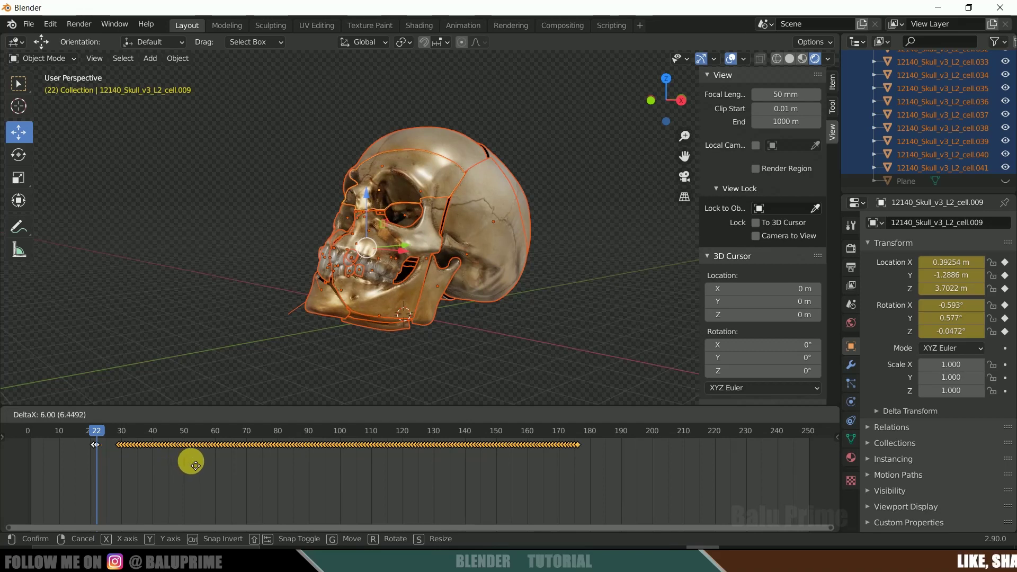
pyautogui.click(196, 466)
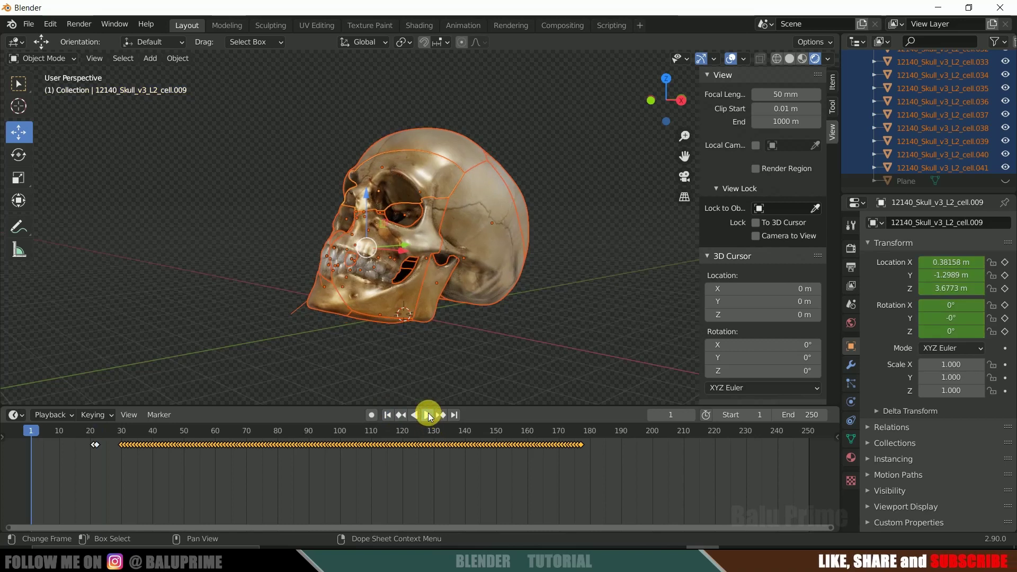
# Step: Play the animation from the first frame to check the slowed start of the breakup
pyautogui.click(428, 415)
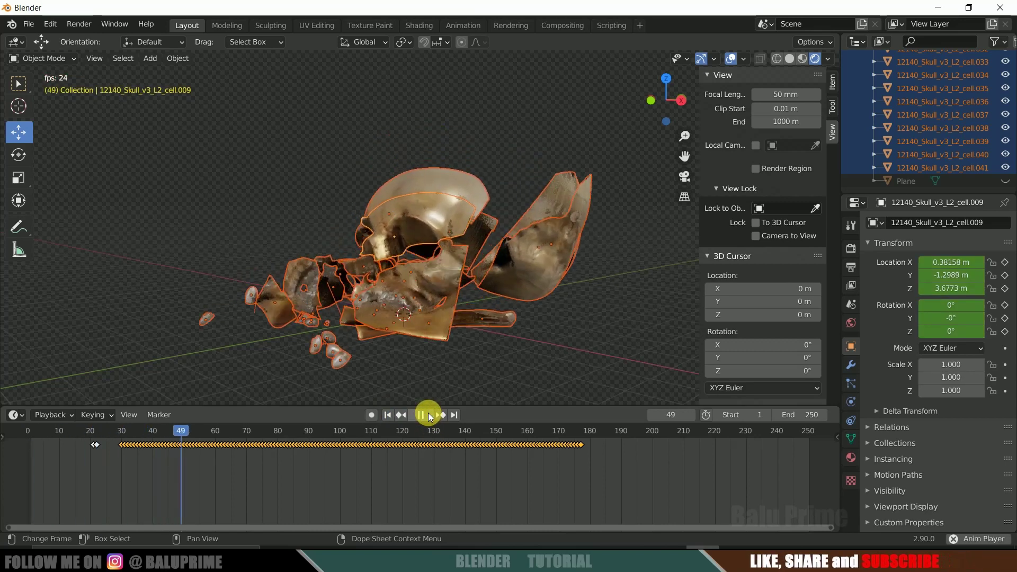
pyautogui.click(421, 415)
pyautogui.click(388, 415)
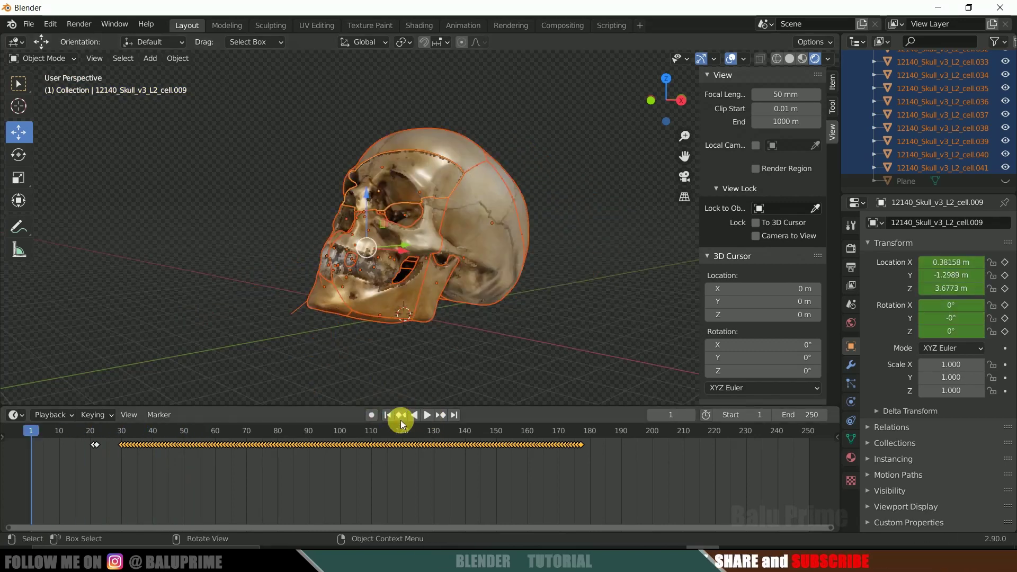
pyautogui.click(426, 416)
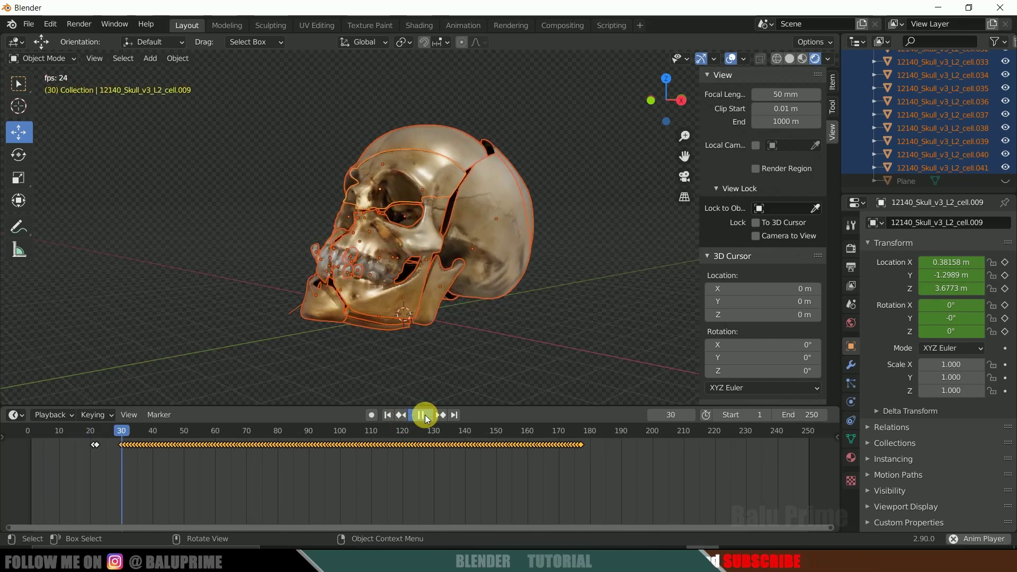
pyautogui.click(424, 415)
# Step: Go to frame 24 and move the selected keyframes back by 5 frames, starting just after it
pyautogui.moveTo(130, 436); pyautogui.dragTo(113, 435)
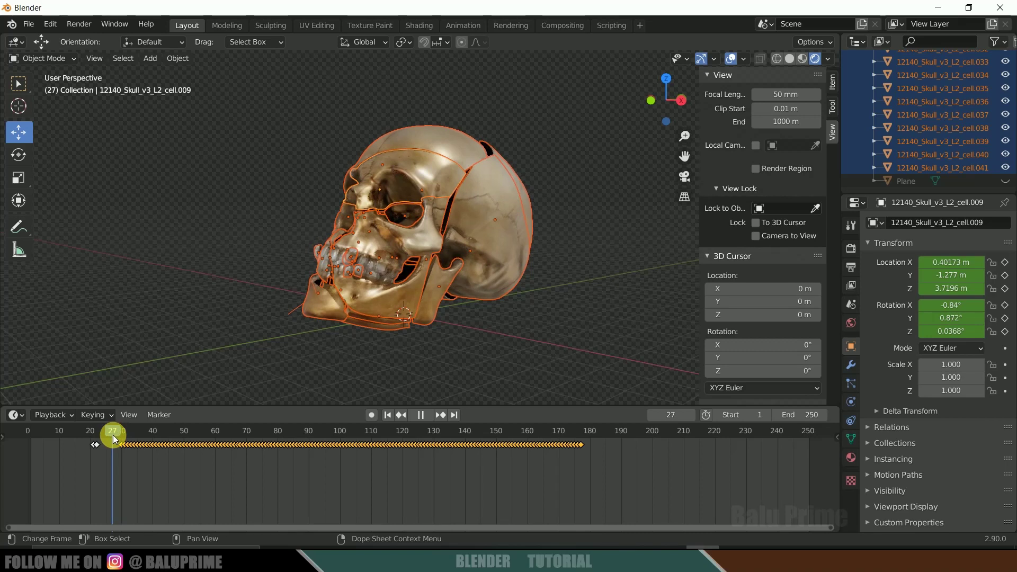
pyautogui.moveTo(113, 434); pyautogui.dragTo(103, 437)
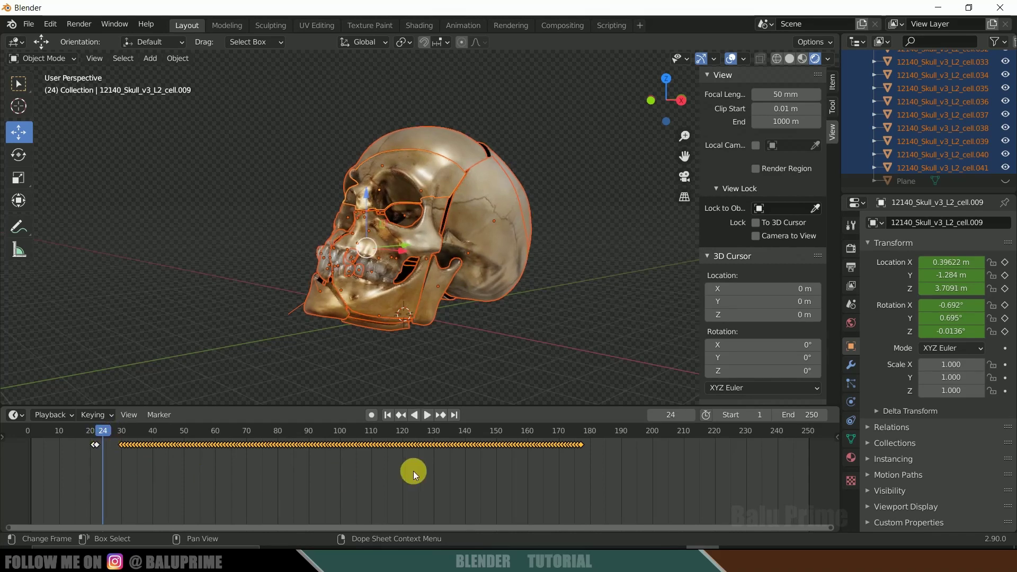
pyautogui.press('g')
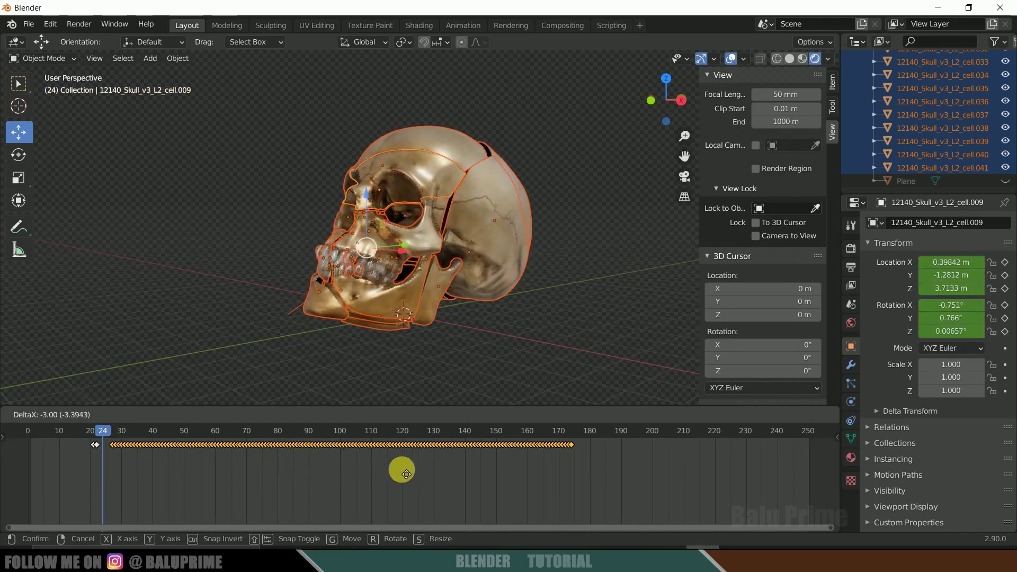
pyautogui.click(397, 472)
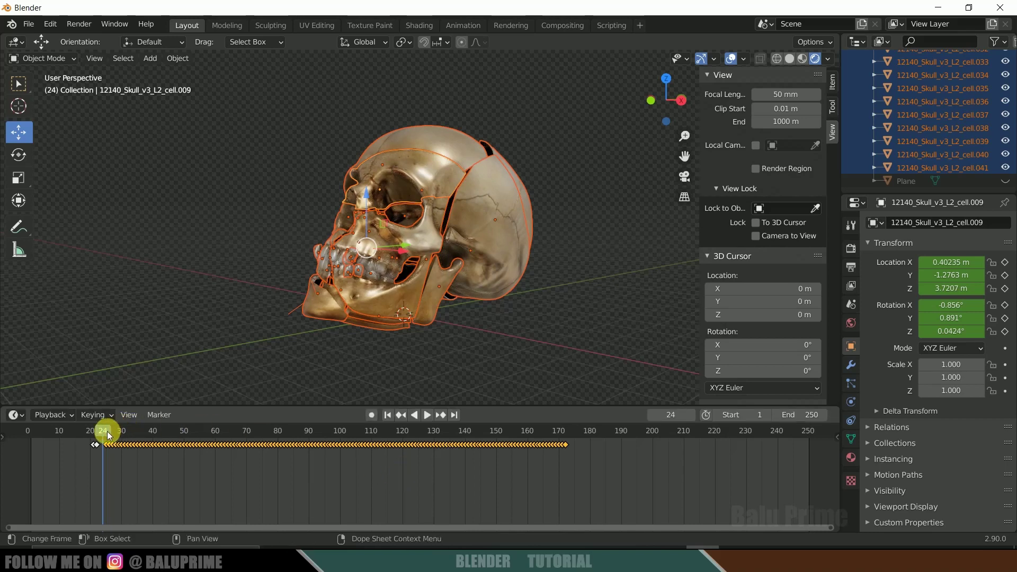
# Step: Return to frame 1 and play the retimed skull breakup, stopping partway through
pyautogui.click(32, 433)
pyautogui.click(428, 415)
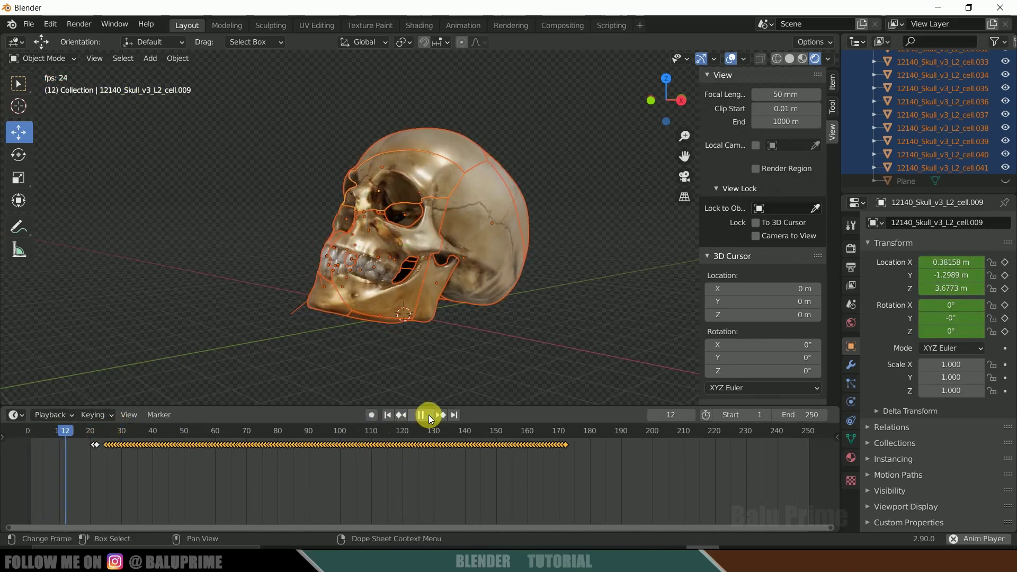
pyautogui.click(428, 415)
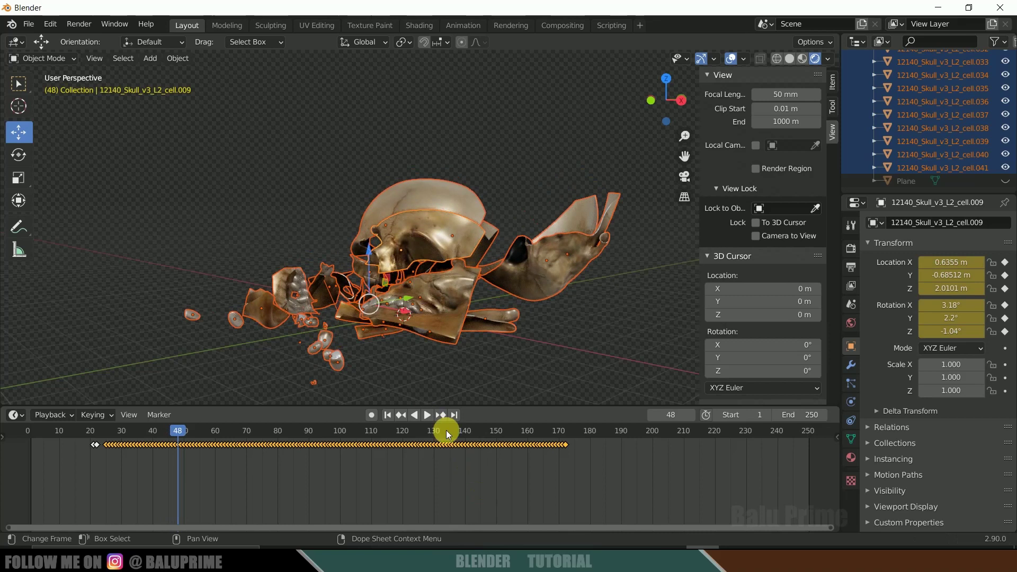
# Step: Show the wood ground plane again and return the animation to the first frame
pyautogui.click(1006, 181)
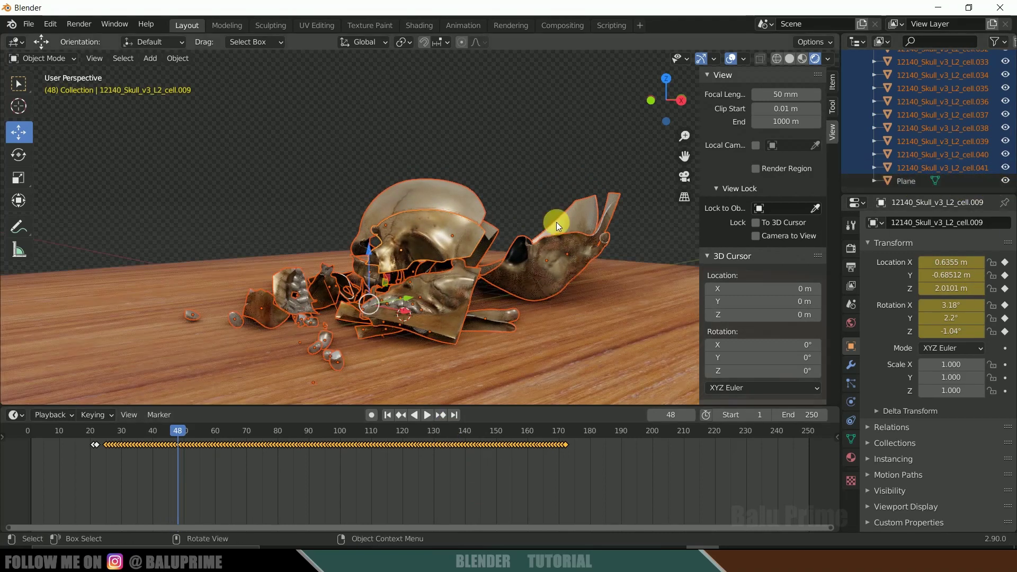
pyautogui.moveTo(508, 350); pyautogui.dragTo(541, 352, button='middle')
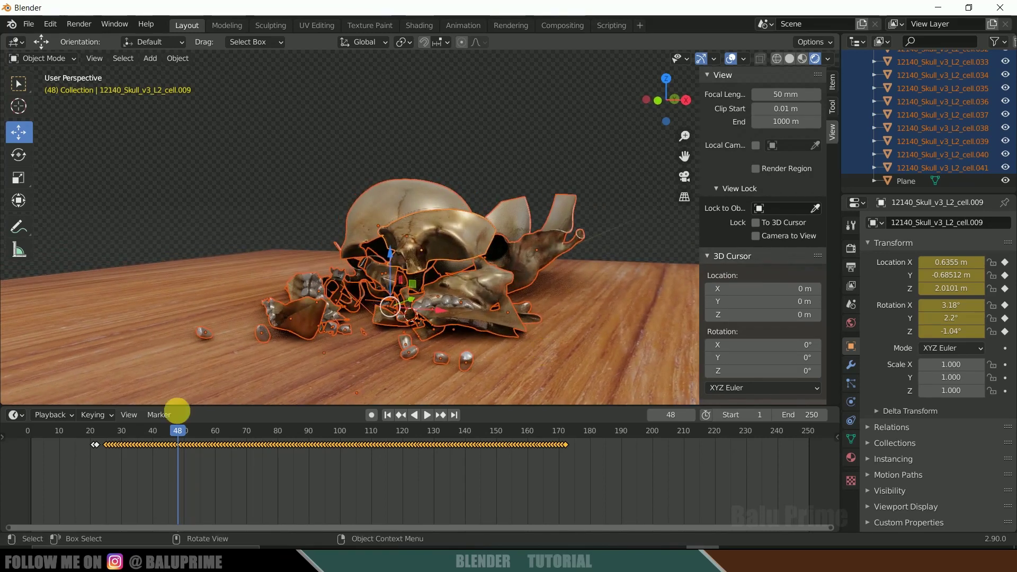
pyautogui.click(387, 415)
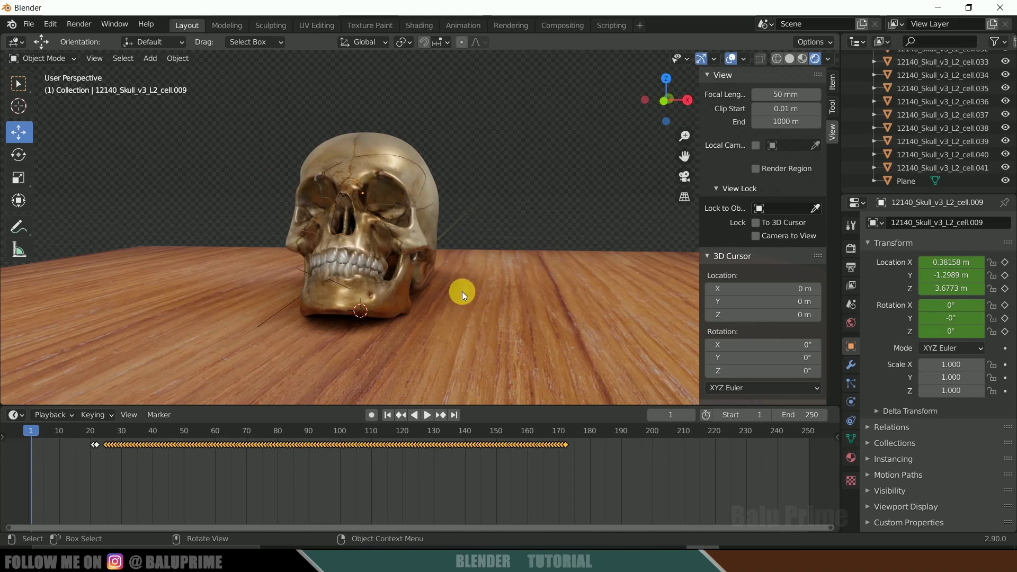
# Step: Add a camera to the scene and align it to the current view of the skull
pyautogui.click(147, 58)
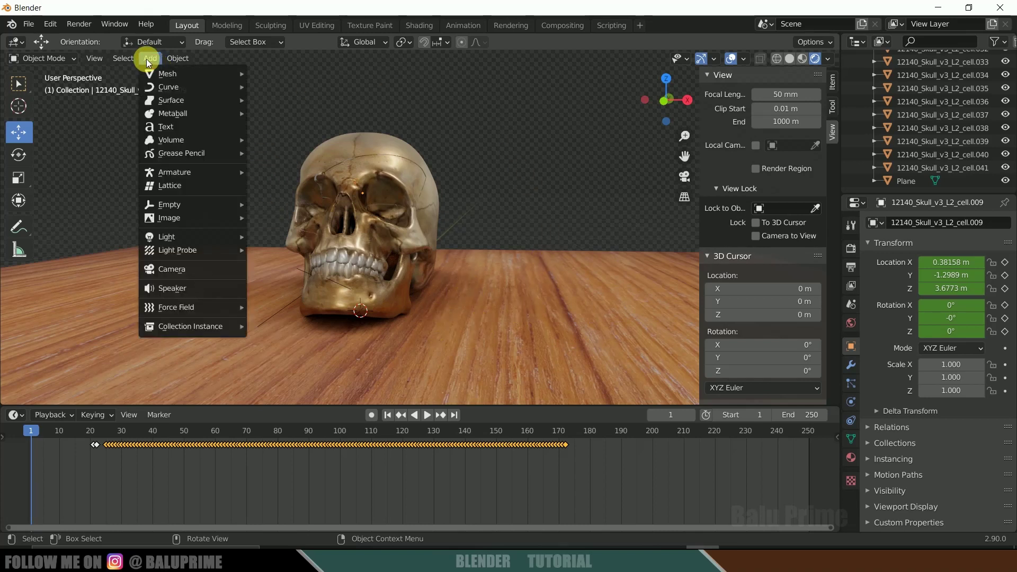
pyautogui.click(169, 271)
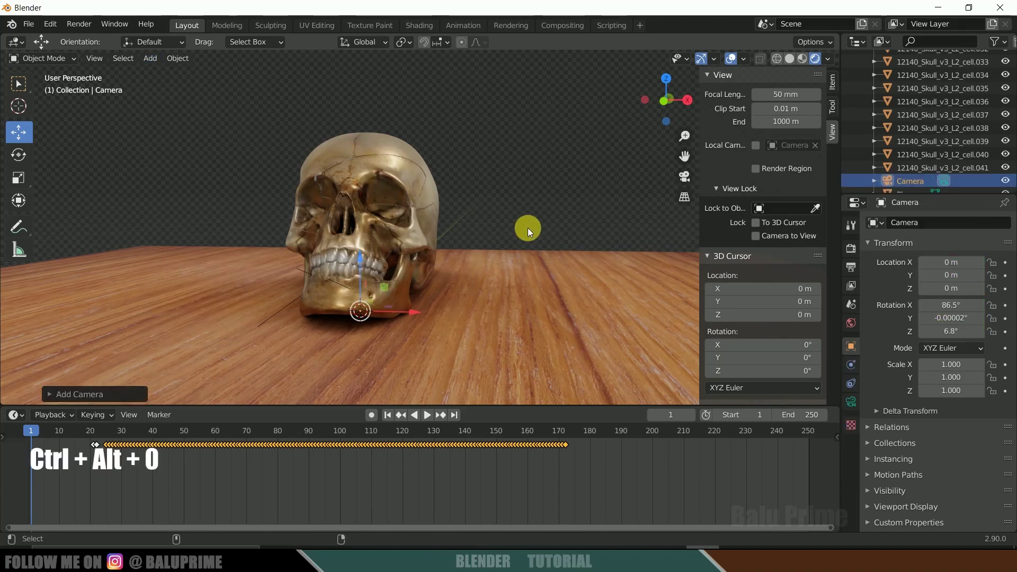
pyautogui.press('ctrl+alt+KP_0')
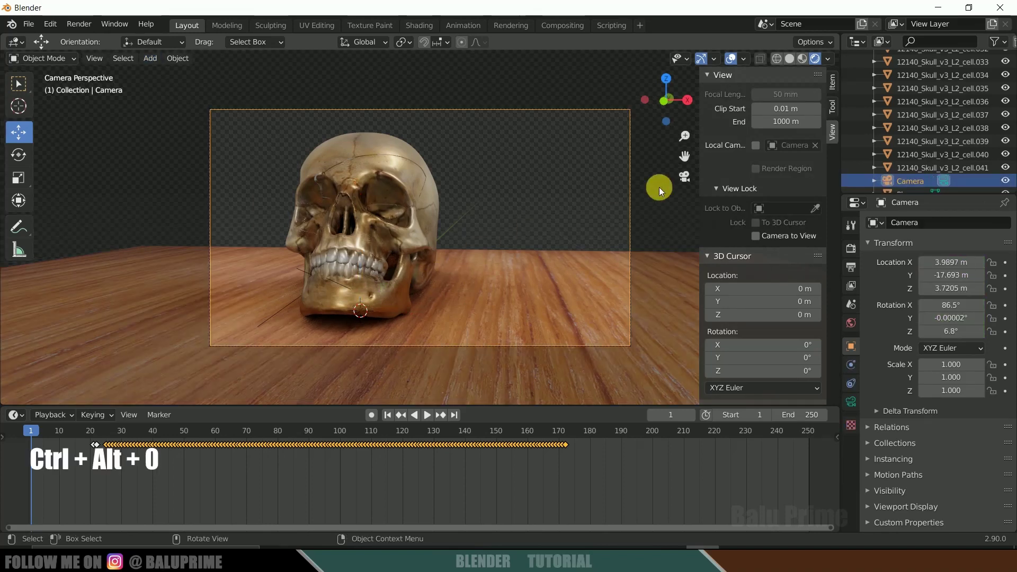
# Step: Lock the camera to the view and reframe it to show the skull from a three-quarter side angle
pyautogui.press('n')
pyautogui.press('n')
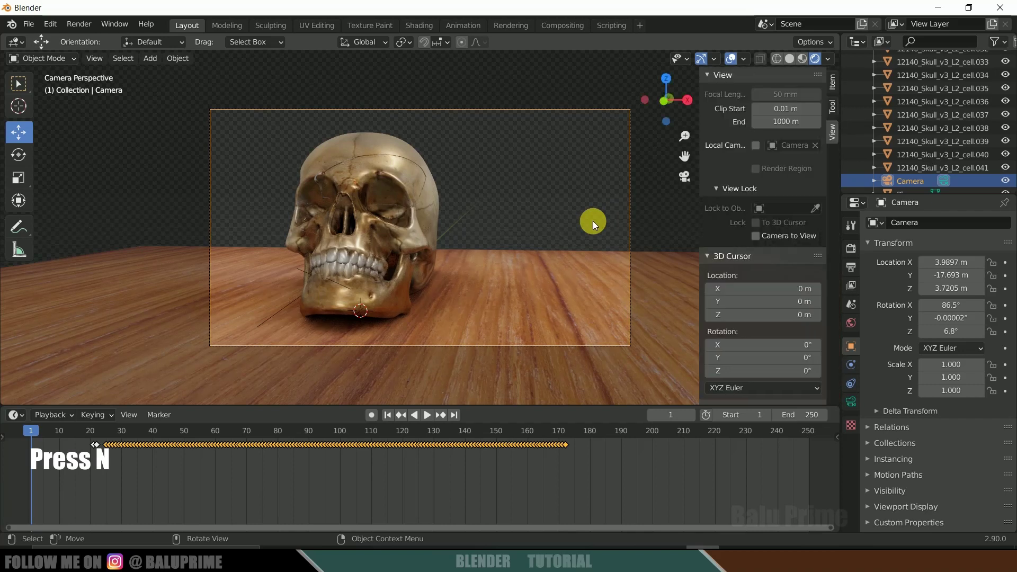
pyautogui.scroll(2, 835, 107)
pyautogui.scroll(-2, 833, 106)
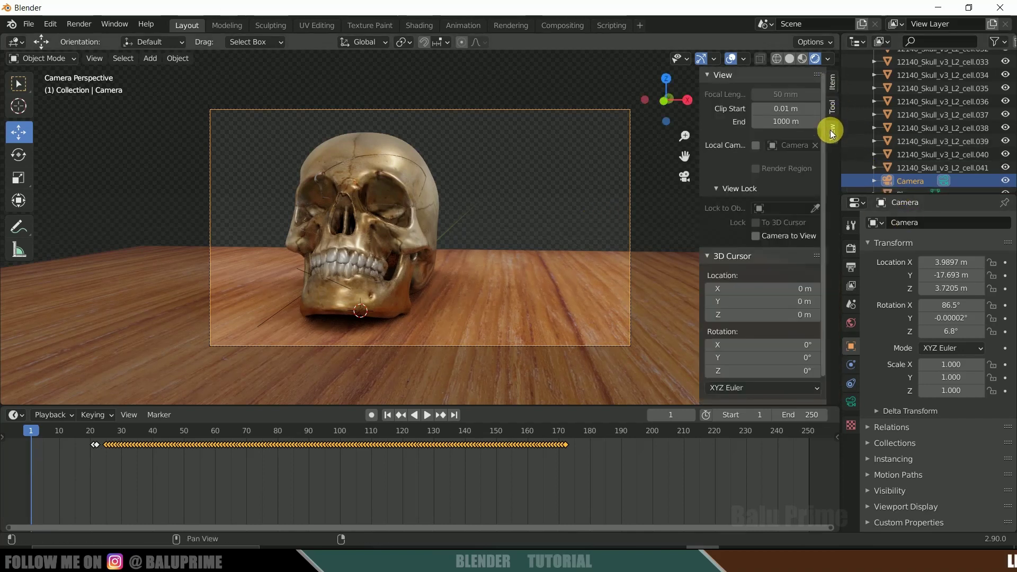
pyautogui.click(755, 236)
pyautogui.keyDown('shift'); pyautogui.moveTo(527, 280); pyautogui.dragTo(578, 310, button='middle'); pyautogui.keyUp('shift')
pyautogui.moveTo(538, 307); pyautogui.dragTo(535, 308, button='middle')
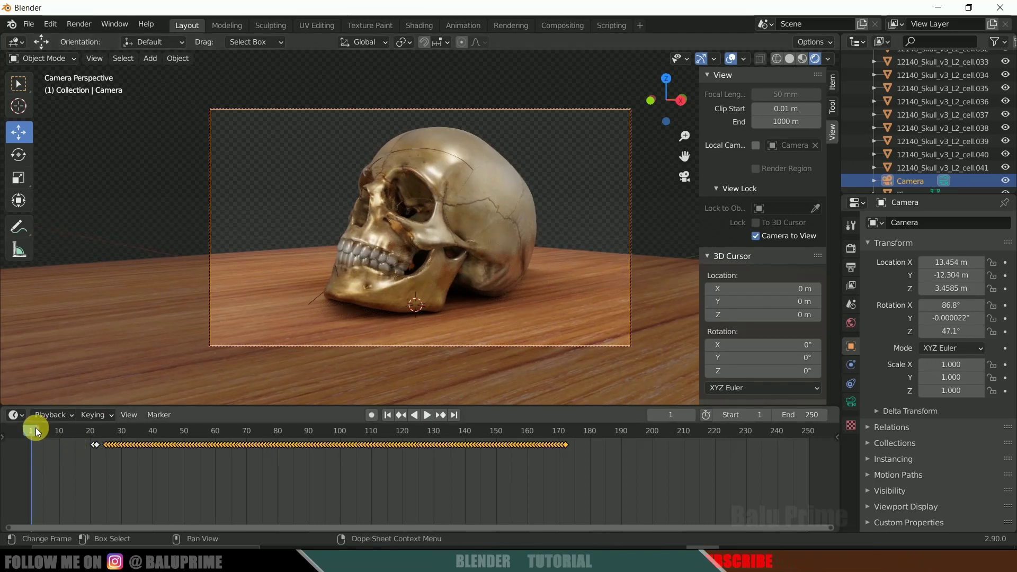
pyautogui.press('space')
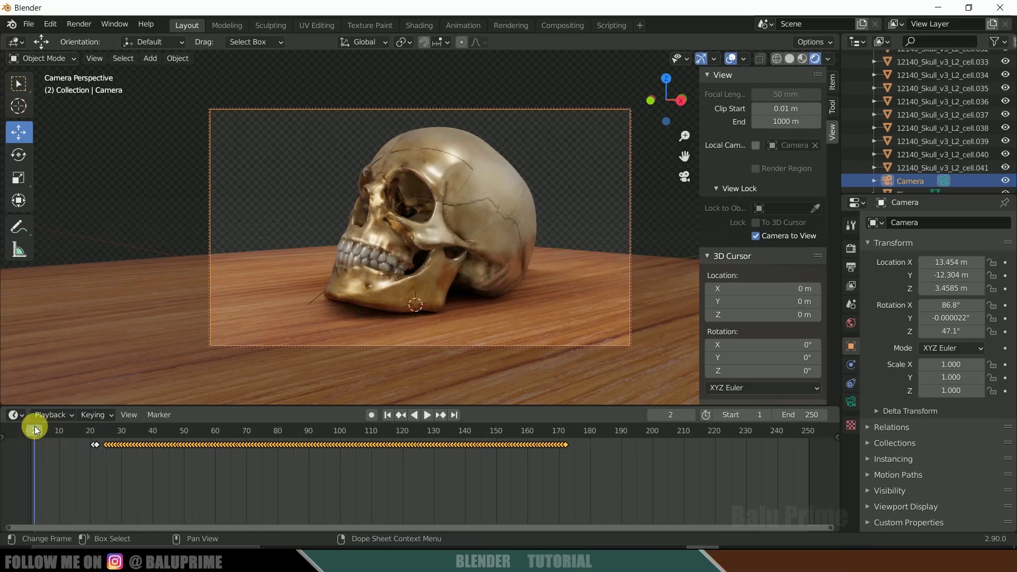
pyautogui.press('space')
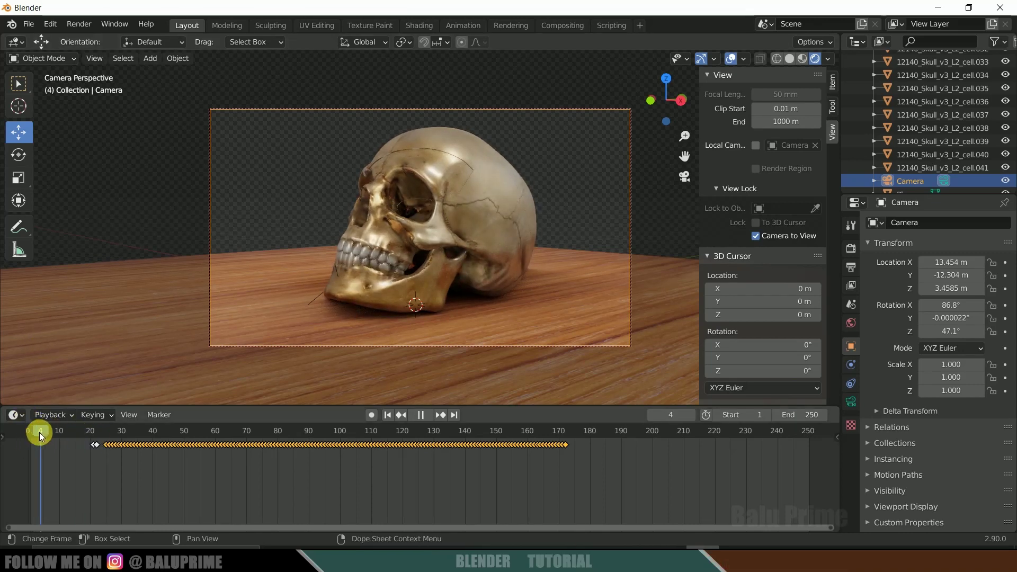
pyautogui.press('Escape')
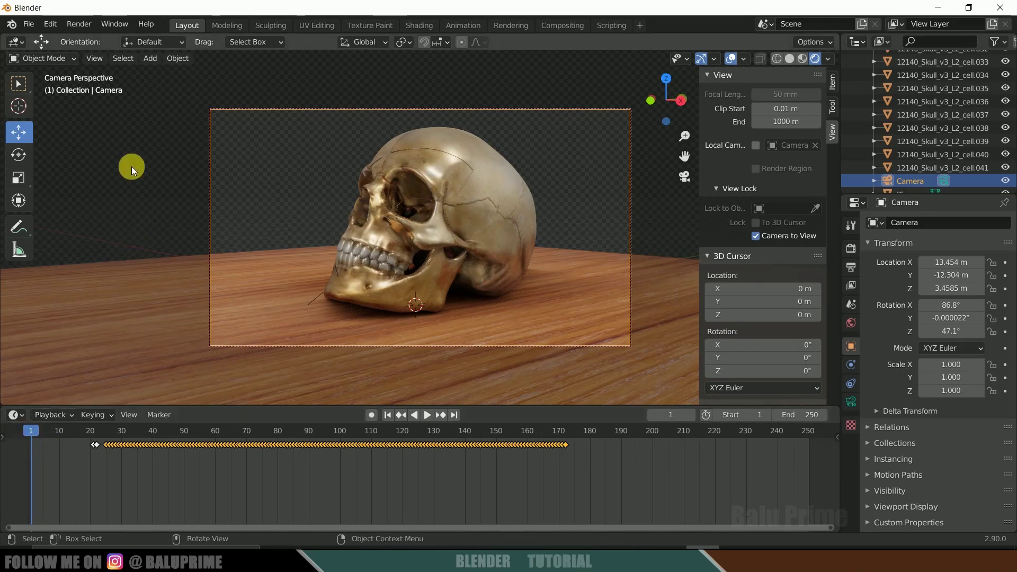
# Step: Add a cube-shaped empty at the 3D cursor beneath the skull
pyautogui.click(150, 59)
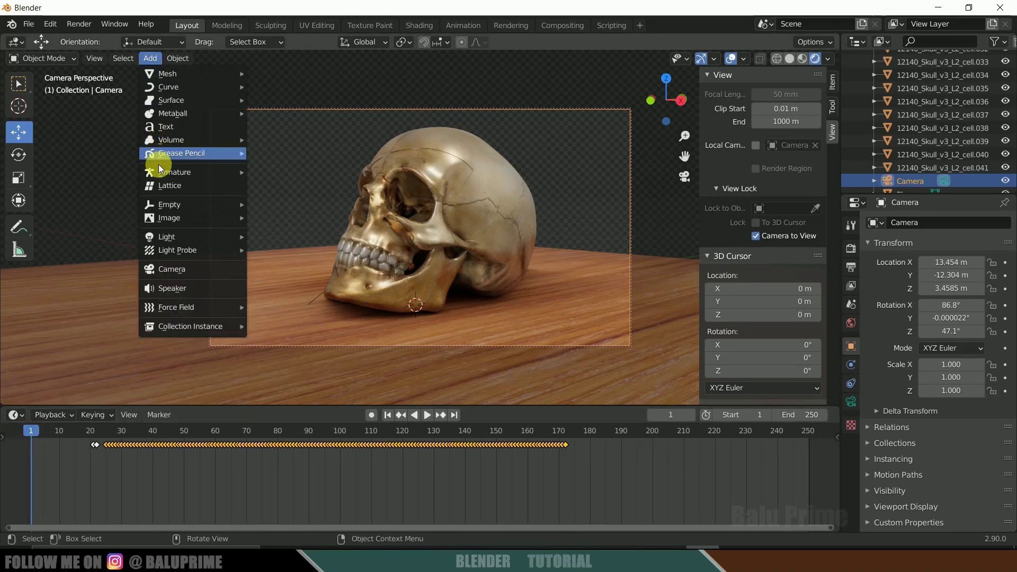
pyautogui.moveTo(165, 204)
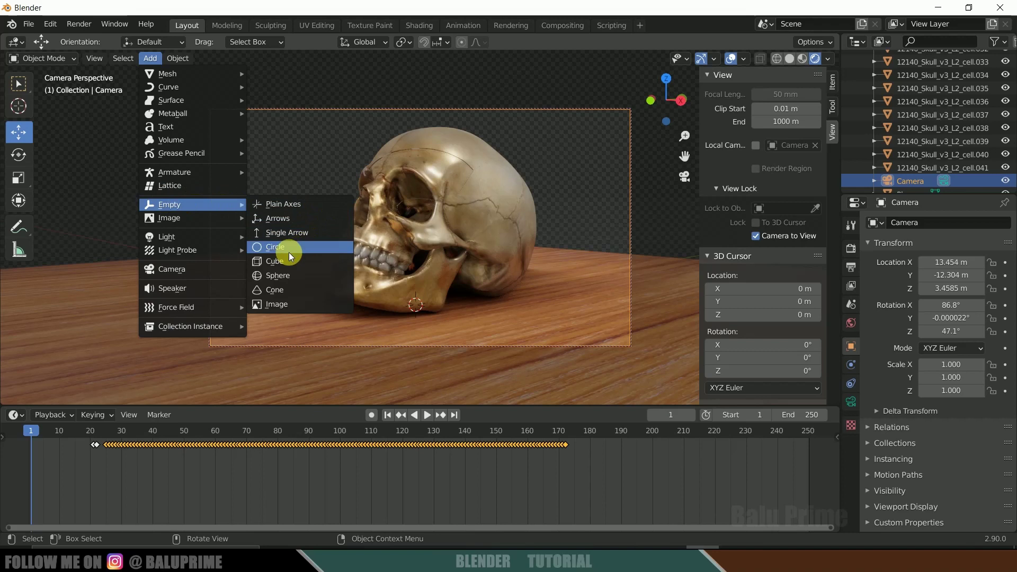
pyautogui.click(271, 261)
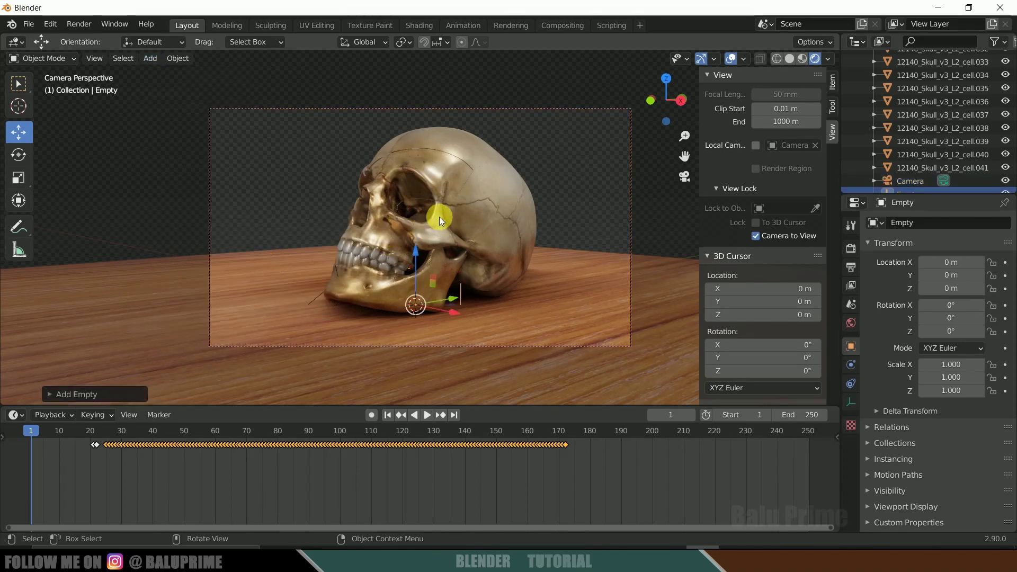
# Step: Scale the empty up uniformly to about 4.83 so it surrounds the skull
pyautogui.press('s')
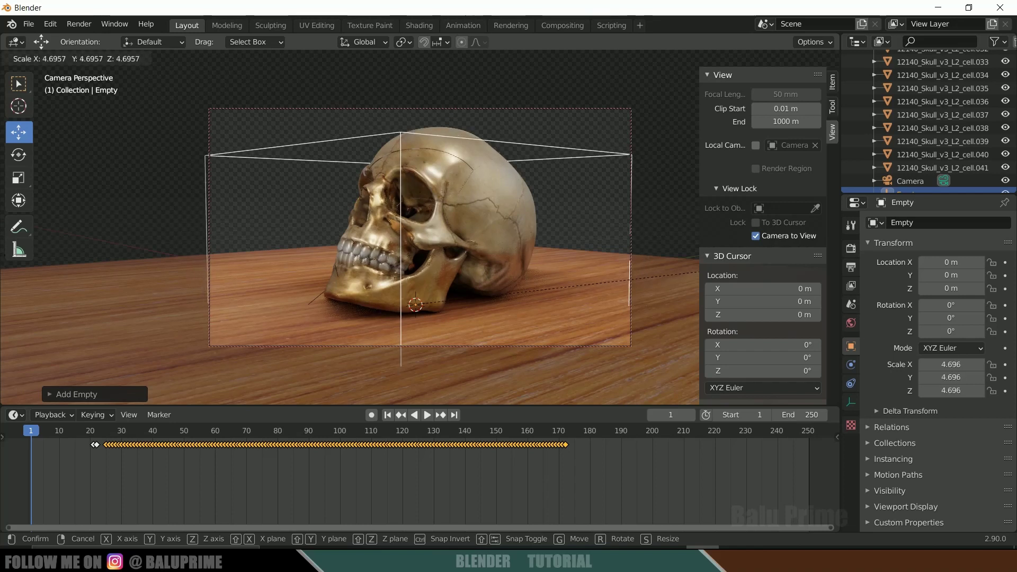
pyautogui.click(11, 245)
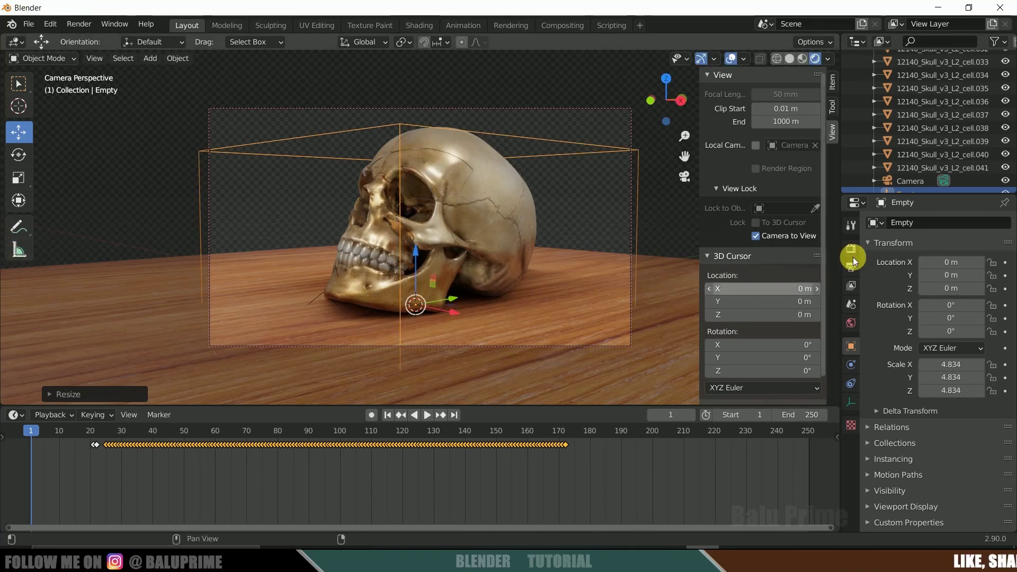
pyautogui.click(587, 225)
# Step: Parent the camera to the empty using Object (Keep Transform)
pyautogui.scroll(-1, 898, 183)
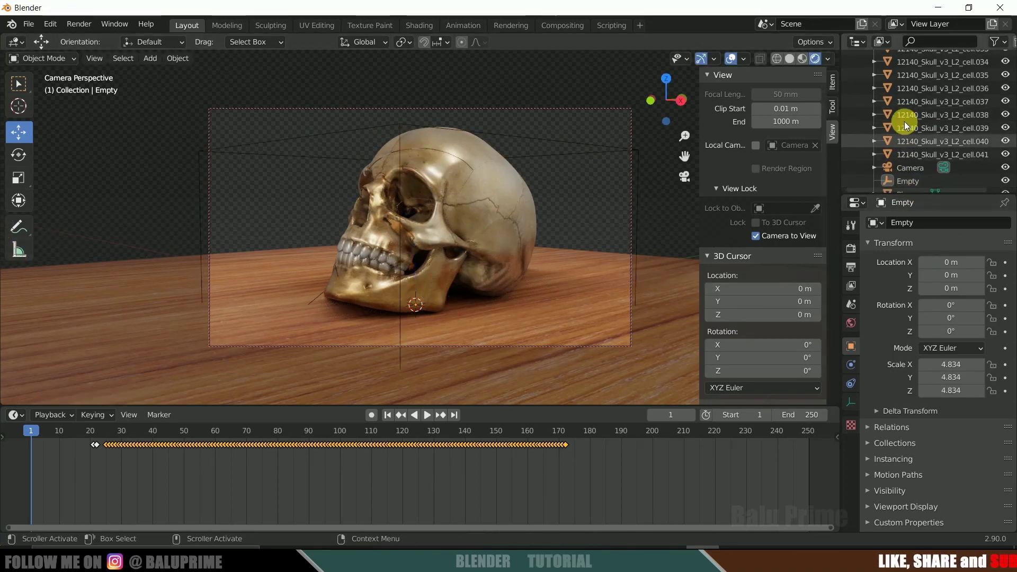
pyautogui.click(909, 181)
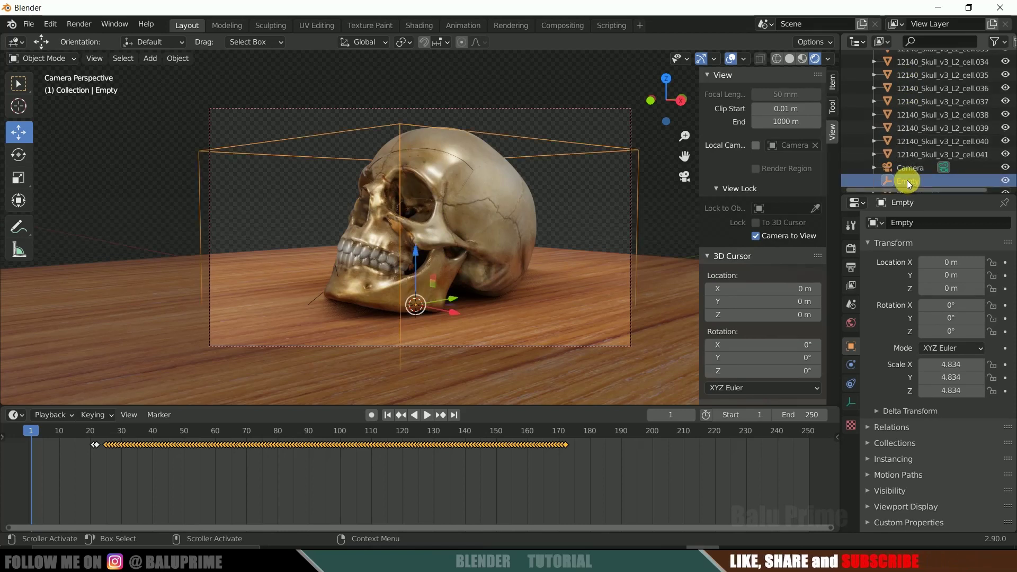
pyautogui.keyDown('ctrl'); pyautogui.click(907, 167); pyautogui.keyUp('ctrl')
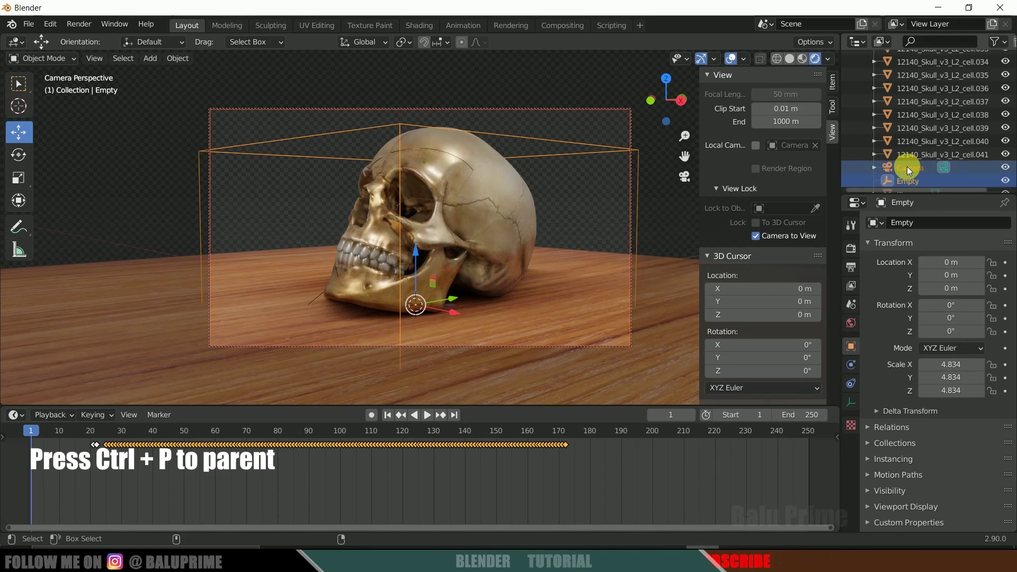
pyautogui.hotkey('ctrl', 'p')
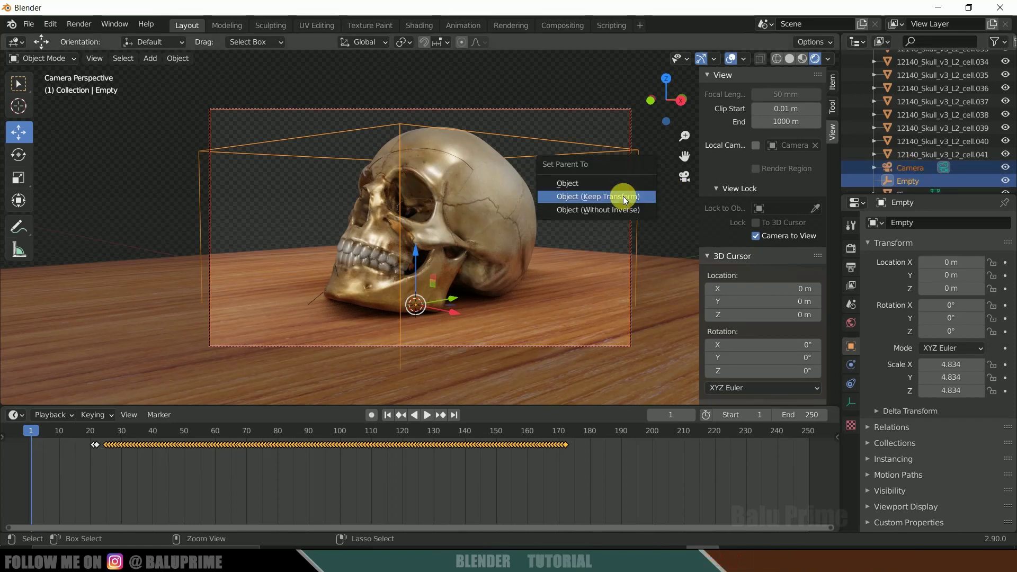
pyautogui.click(582, 199)
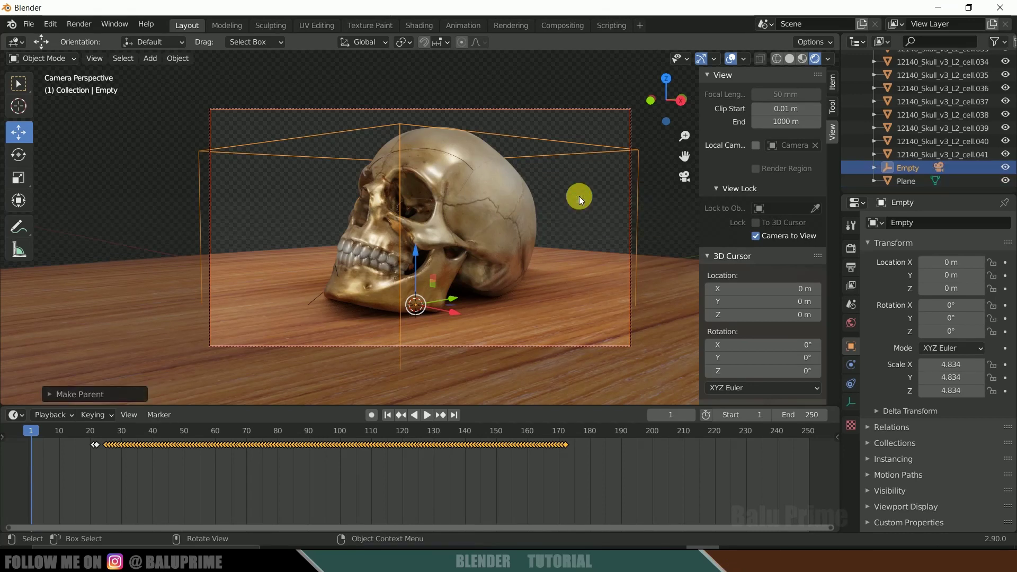
# Step: Test the empty's Z rotation, return it to 0°, and insert a rotation keyframe for it at frame 1
pyautogui.moveTo(952, 331); pyautogui.dragTo(984, 332)
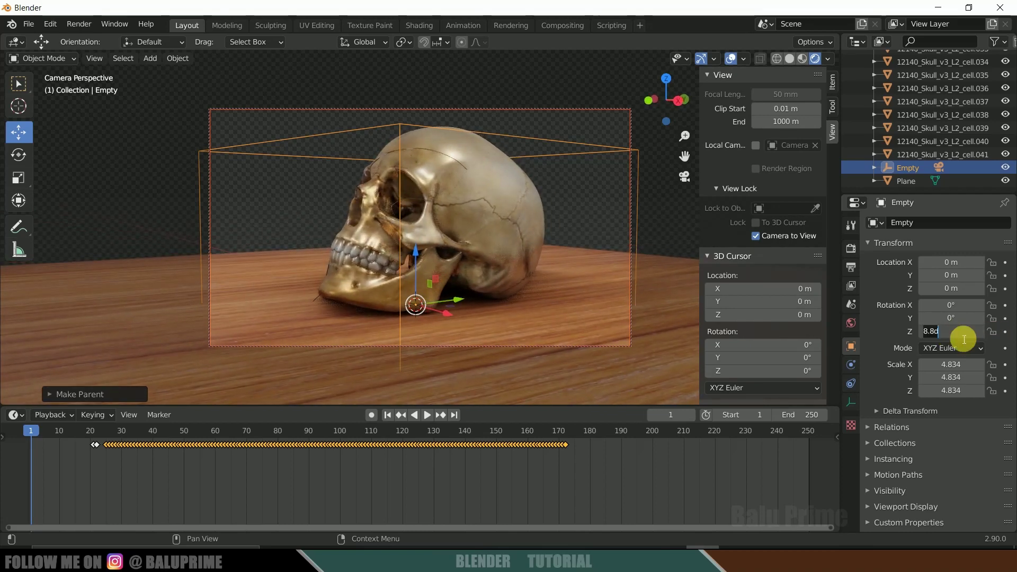
pyautogui.press('Return')
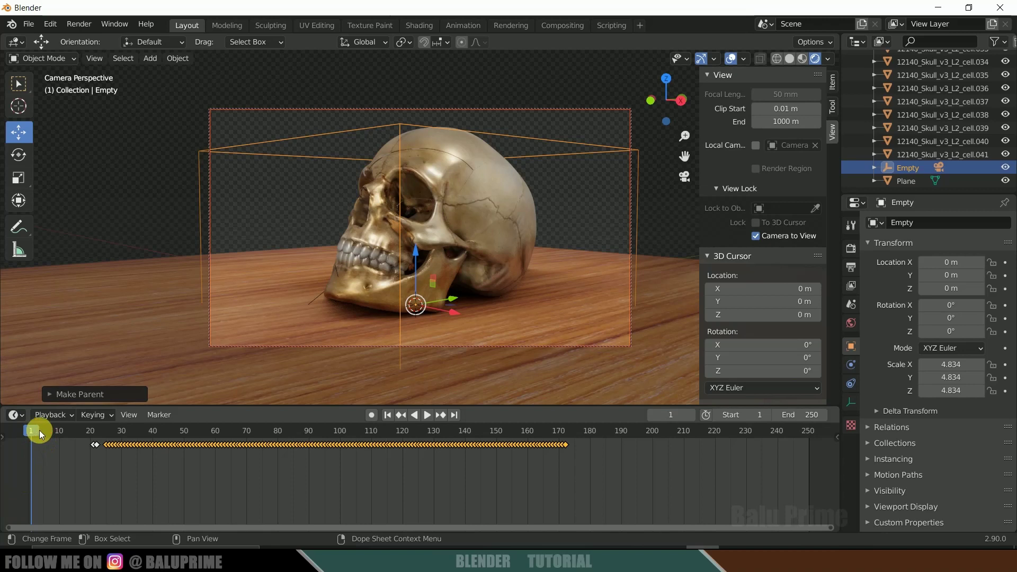
pyautogui.moveTo(43, 430); pyautogui.dragTo(32, 434)
pyautogui.press('space')
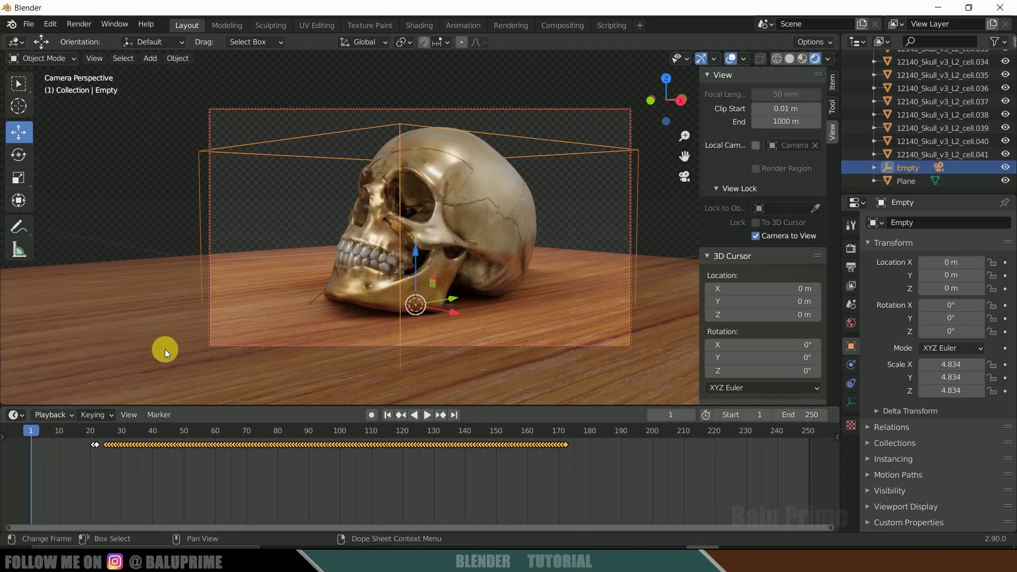
pyautogui.press('i')
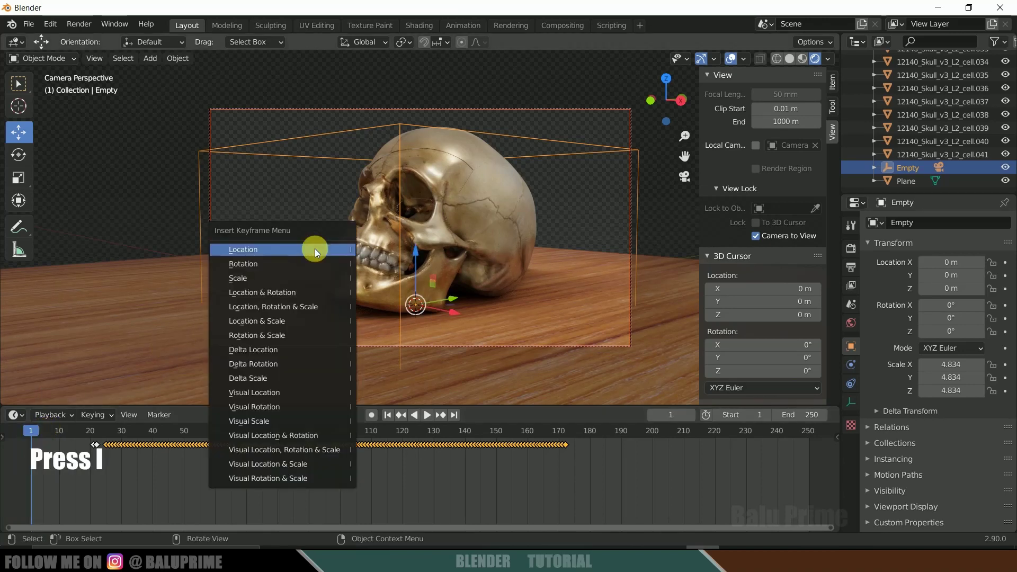
pyautogui.click(250, 263)
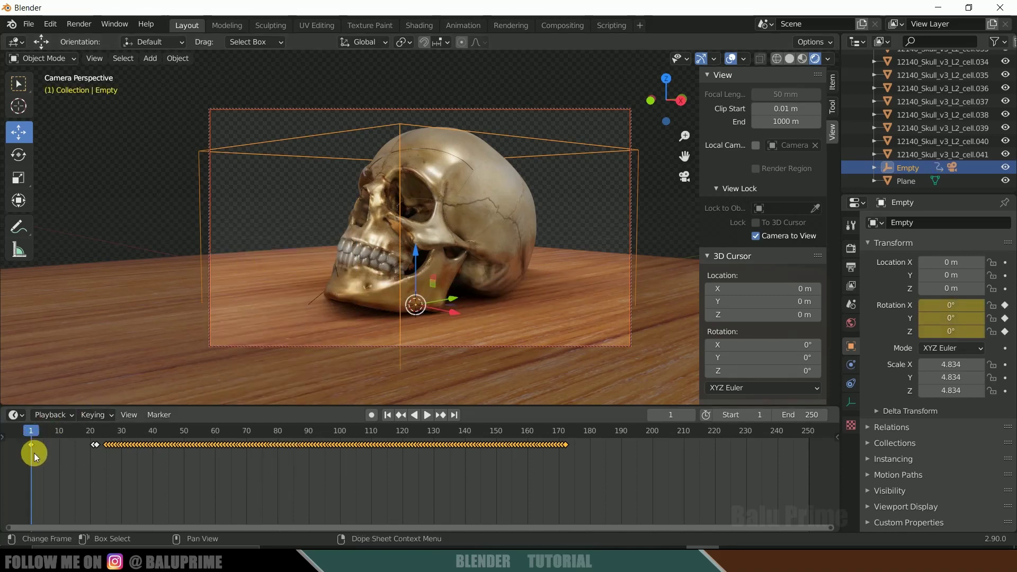
# Step: At frame 200, rotate the empty to 111° around Z and insert a rotation keyframe
pyautogui.press('space')
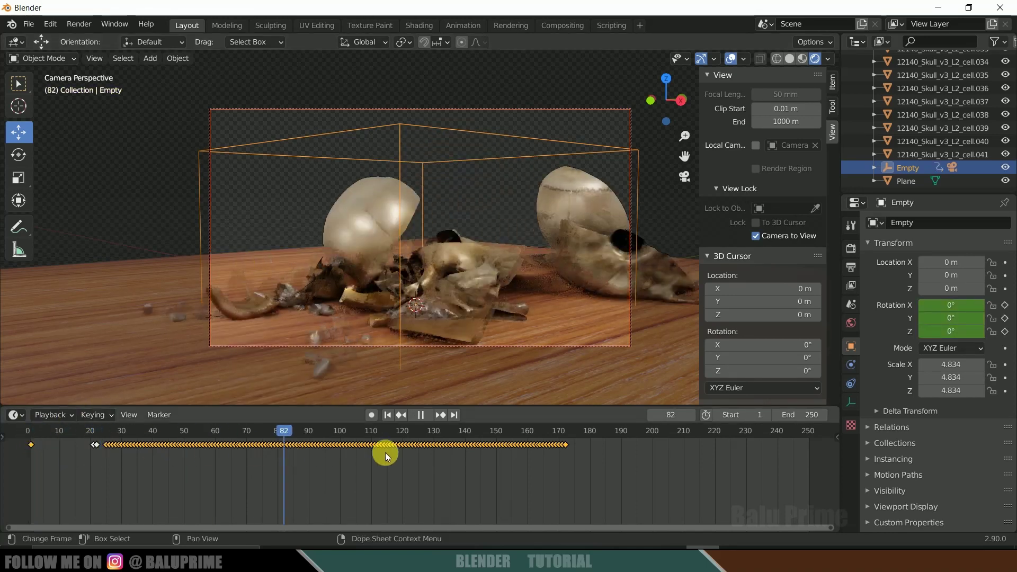
pyautogui.moveTo(618, 453); pyautogui.dragTo(711, 452)
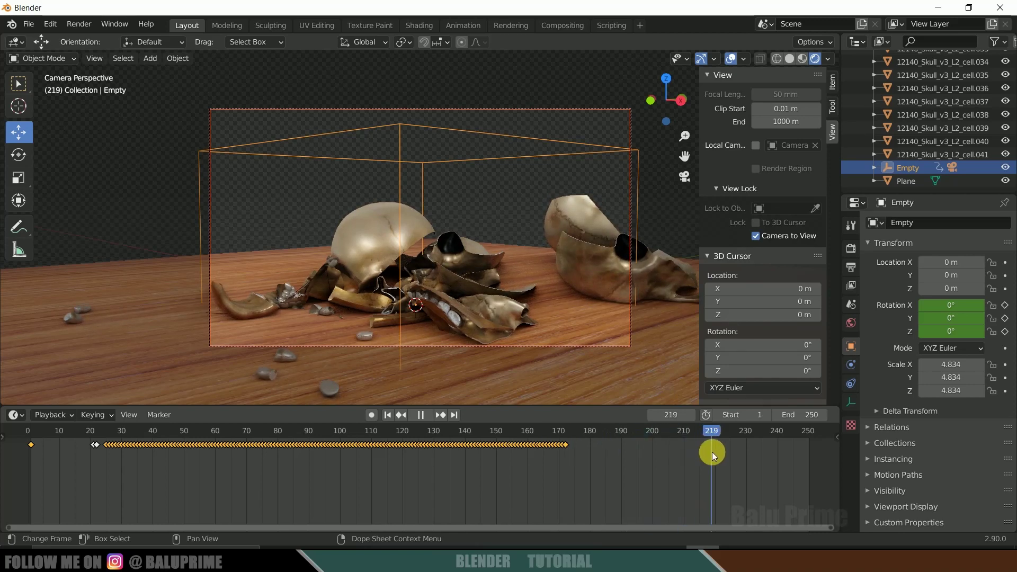
pyautogui.press('space')
pyautogui.moveTo(949, 331); pyautogui.dragTo(1005, 332)
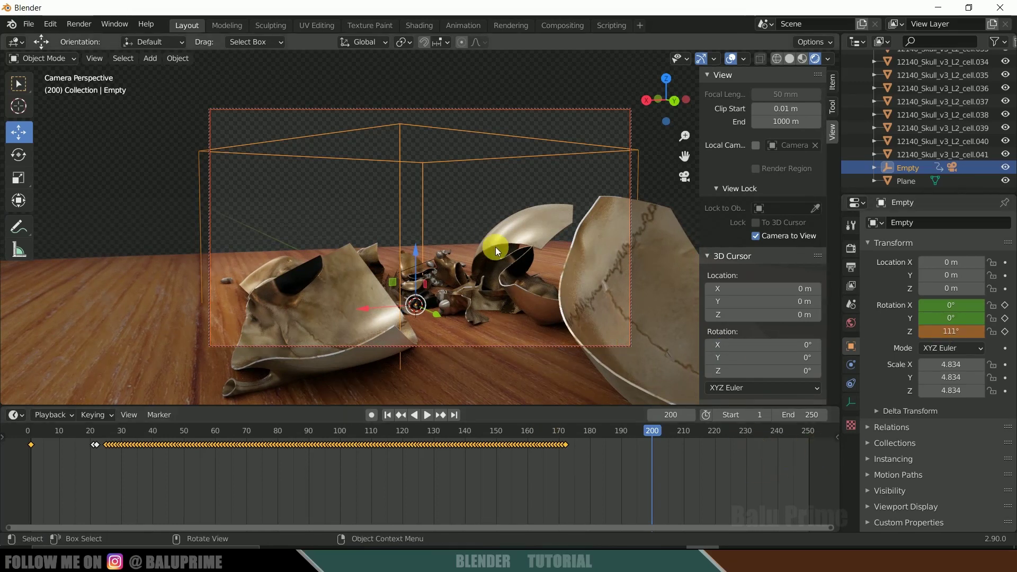
pyautogui.press('i')
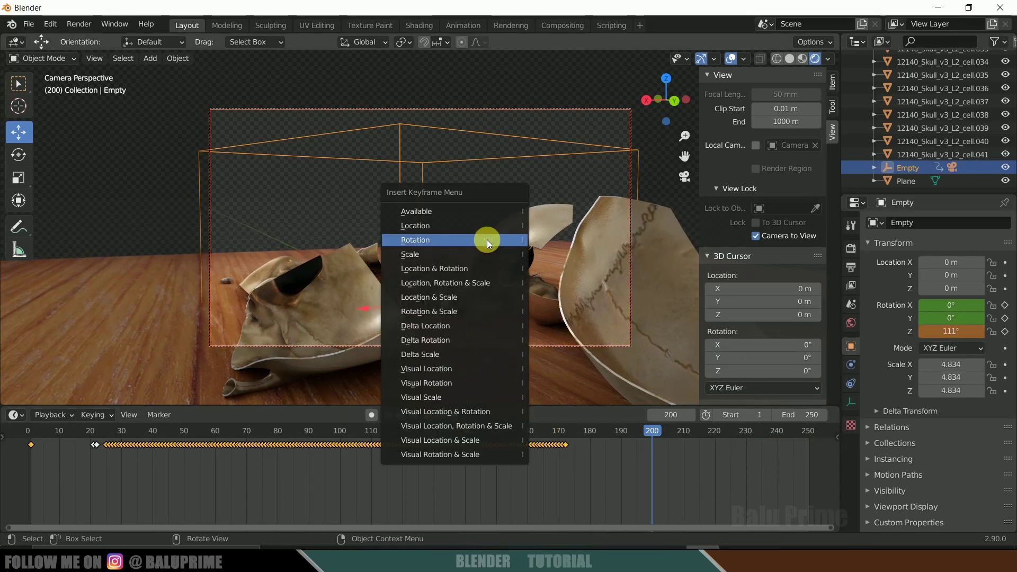
pyautogui.click(418, 242)
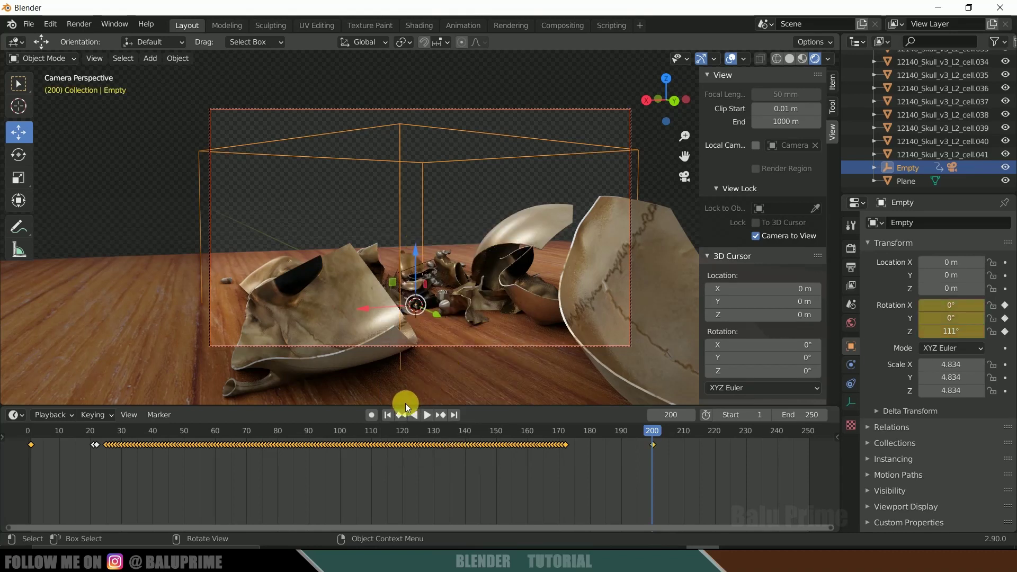
# Step: Play the animation from the first frame to check how the camera orbits the breaking skull
pyautogui.click(387, 415)
pyautogui.click(427, 415)
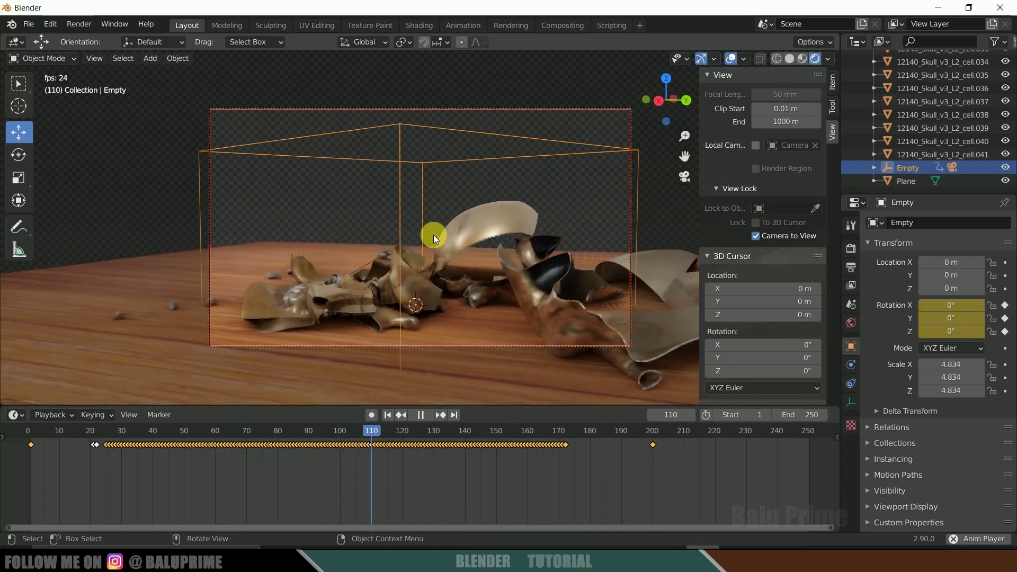
pyautogui.press('Escape')
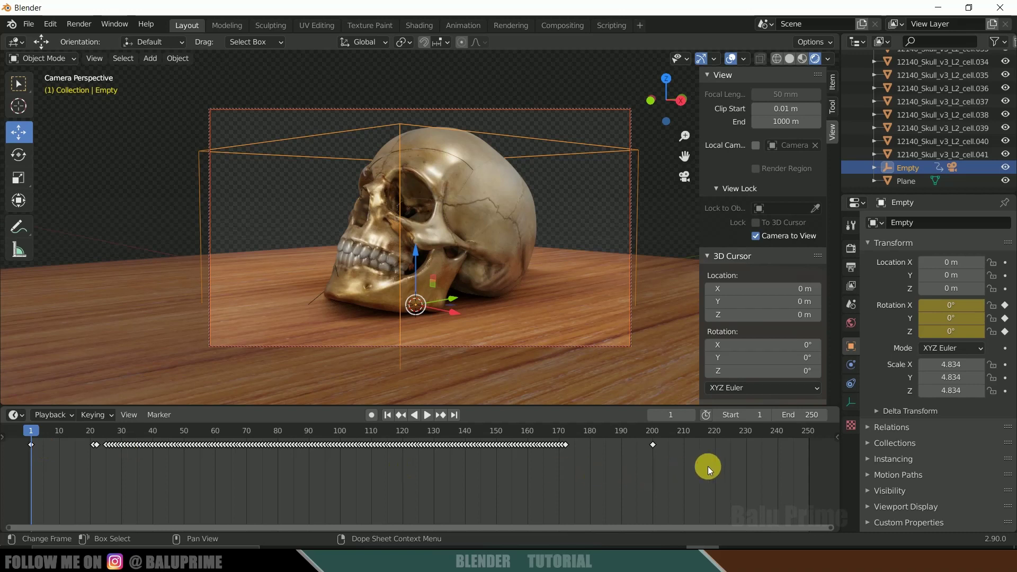
# Step: Select the empty's keyframes at frames 1 and 200 and set their interpolation to Linear in the Graph Editor
pyautogui.click(652, 444)
pyautogui.keyDown('shift'); pyautogui.click(31, 445); pyautogui.keyUp('shift')
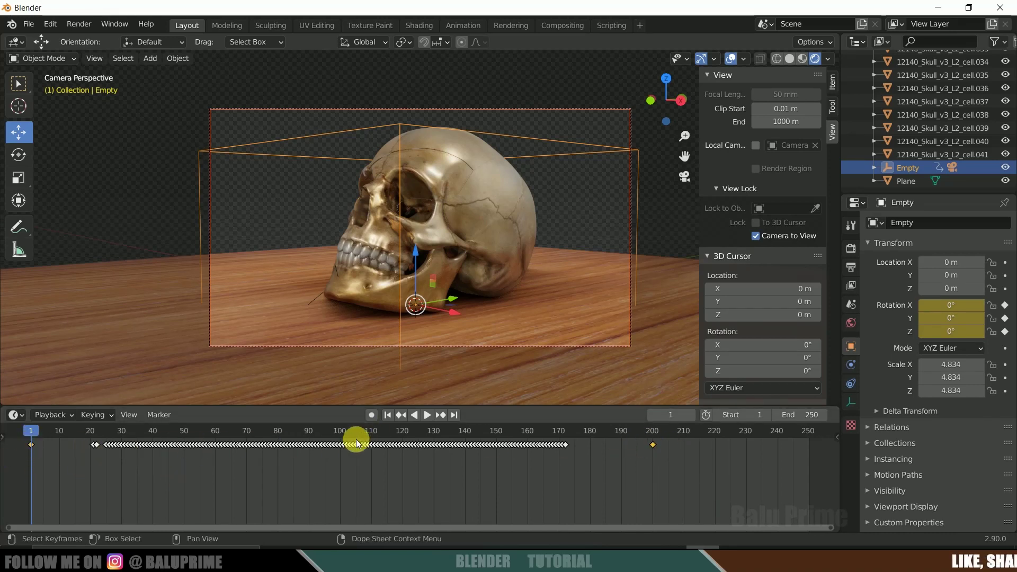
pyautogui.keyDown('shift'); pyautogui.click(565, 445); pyautogui.keyUp('shift')
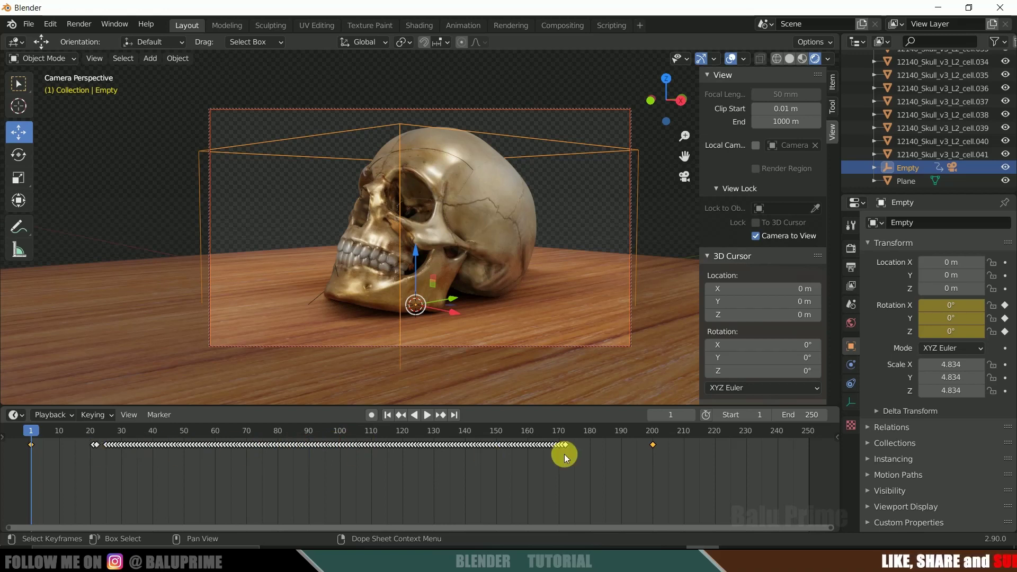
pyautogui.keyDown('shift'); pyautogui.click(565, 445); pyautogui.keyUp('shift')
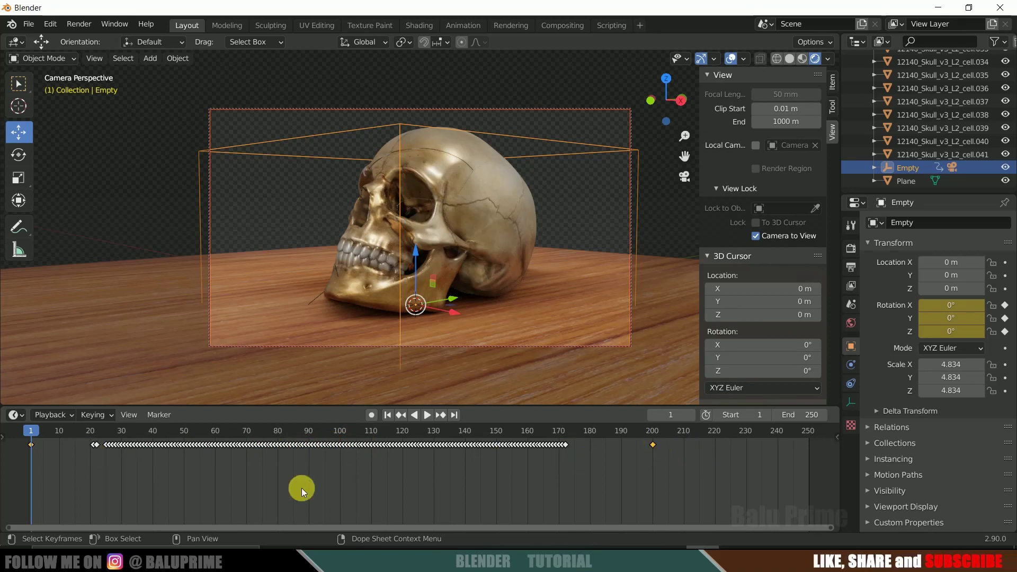
pyautogui.click(20, 413)
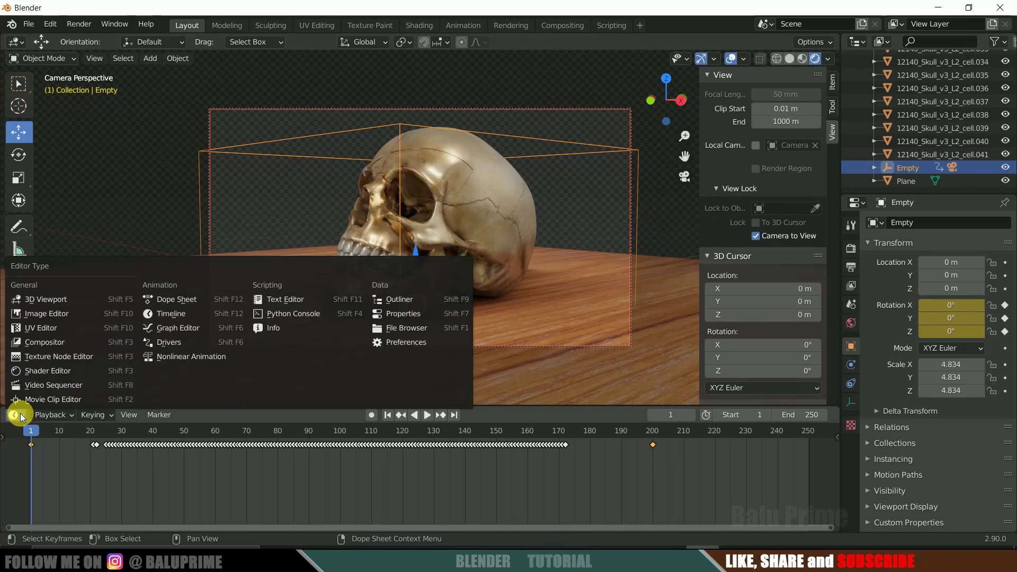
pyautogui.click(165, 327)
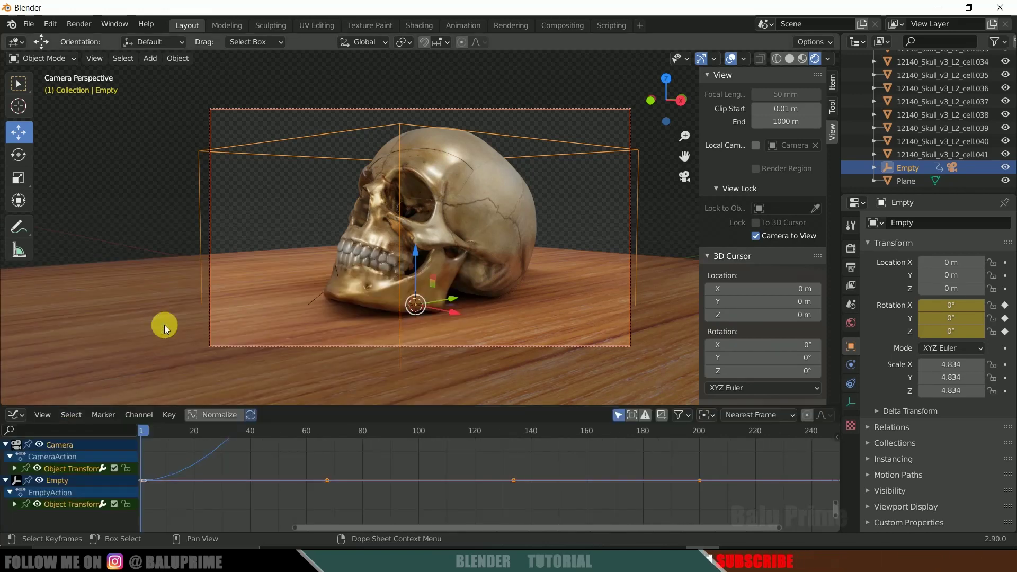
pyautogui.click(169, 413)
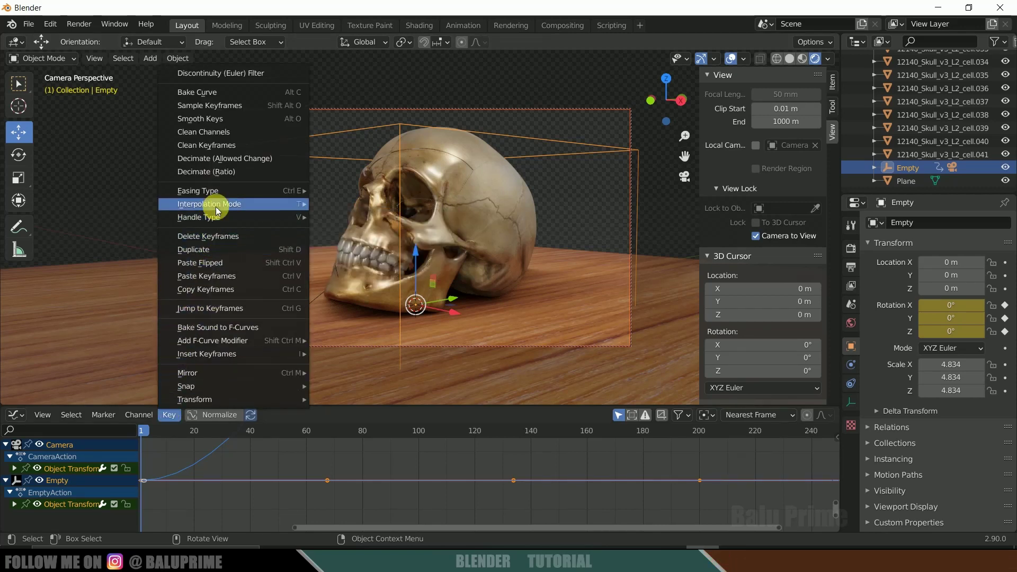
pyautogui.moveTo(216, 210)
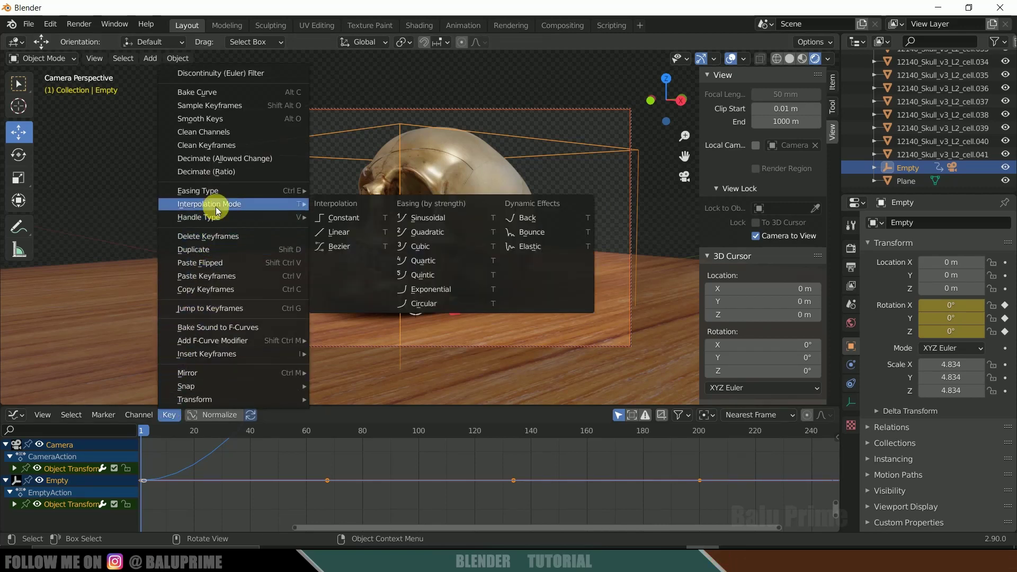
pyautogui.click(338, 234)
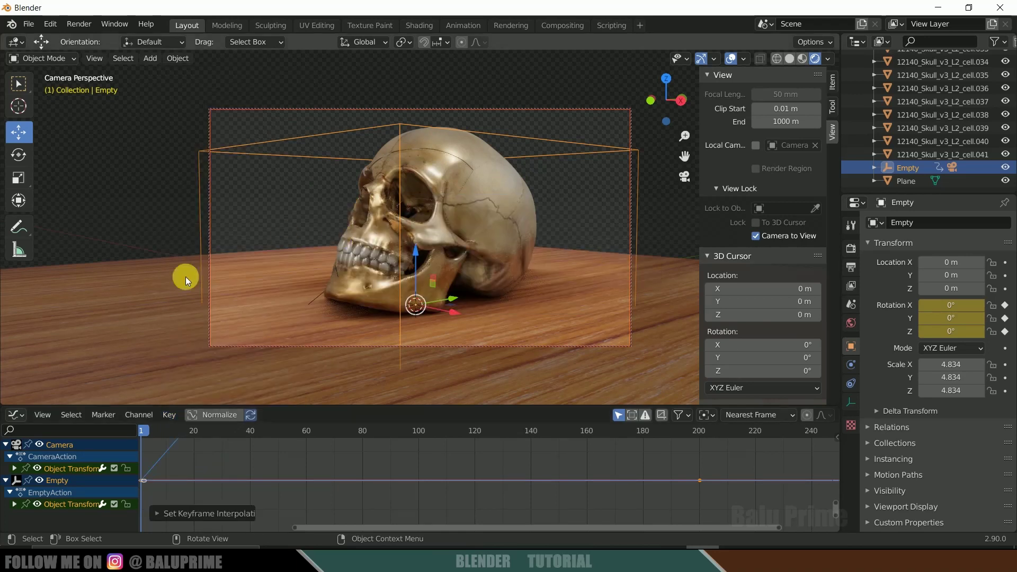
# Step: Switch the lower editor back to the Timeline and reduce its height to enlarge the 3D viewport
pyautogui.click(20, 418)
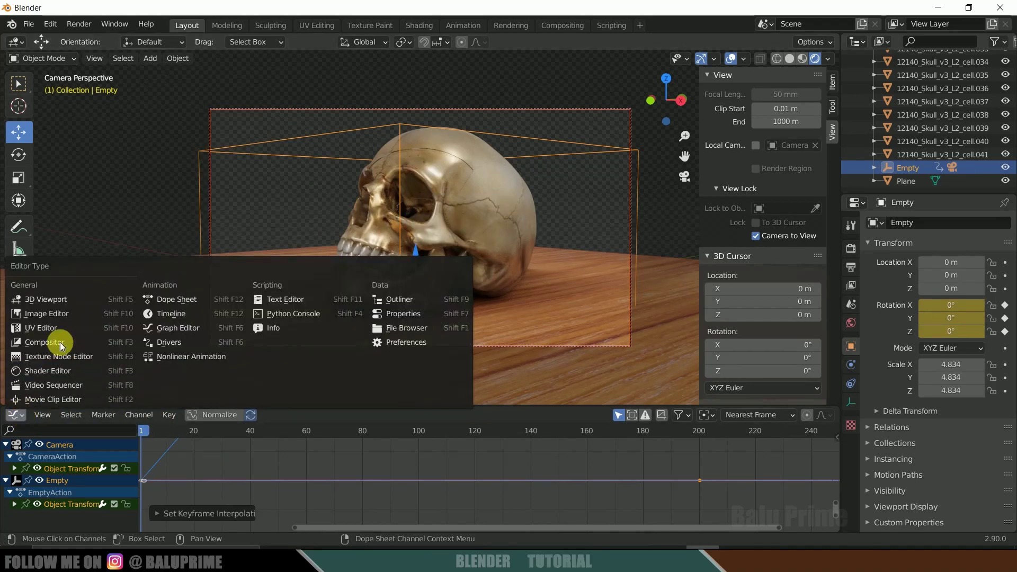
pyautogui.click(37, 299)
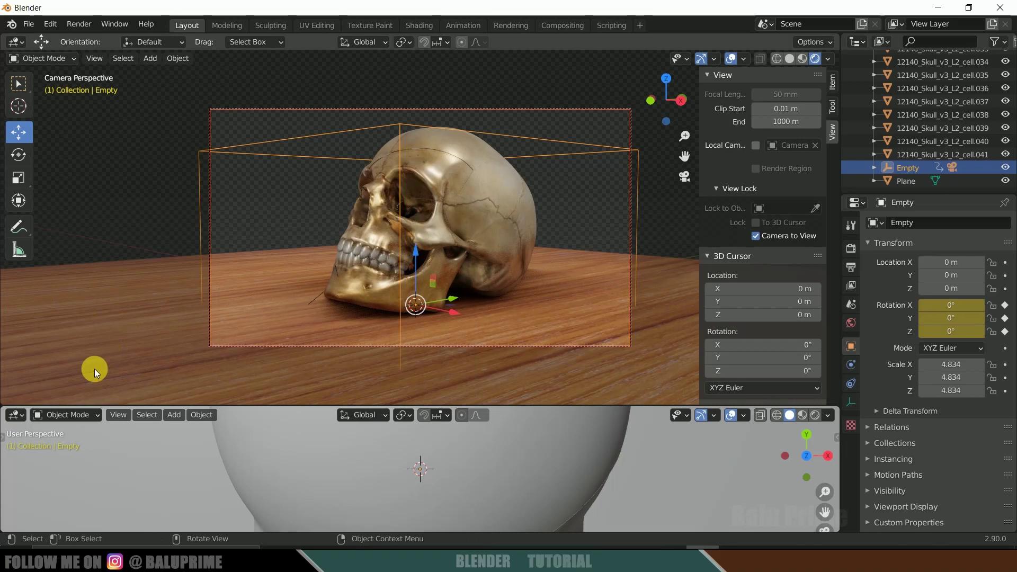
pyautogui.click(23, 415)
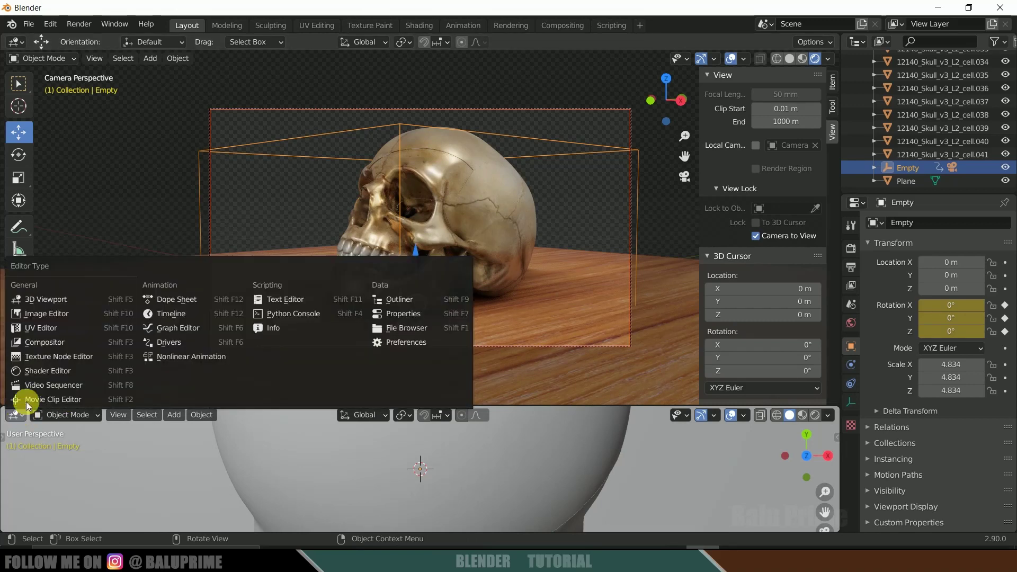
pyautogui.click(173, 313)
pyautogui.moveTo(496, 408); pyautogui.dragTo(492, 453)
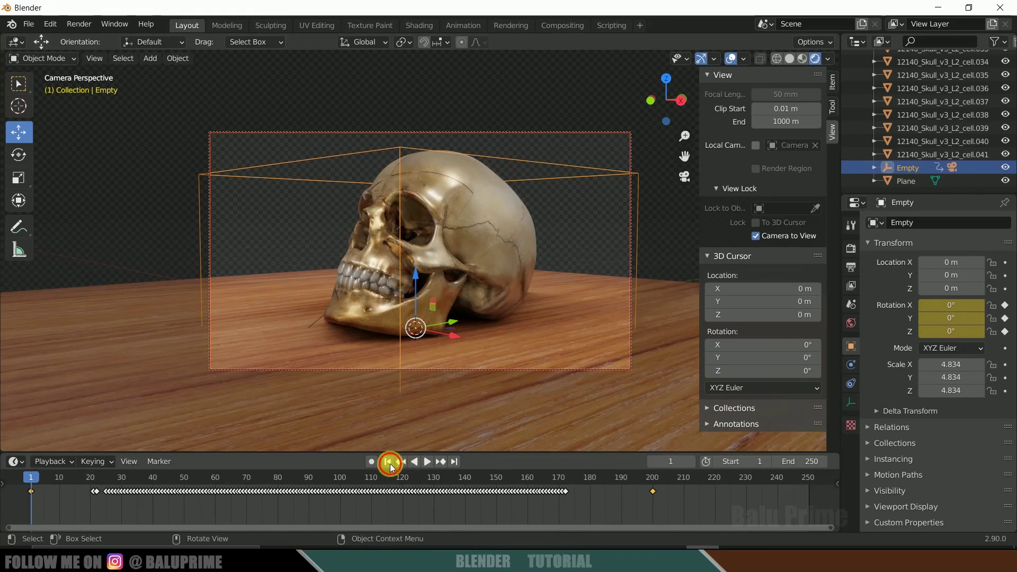
# Step: Preview the camera orbit with linear interpolation and return to the first frame
pyautogui.click(424, 463)
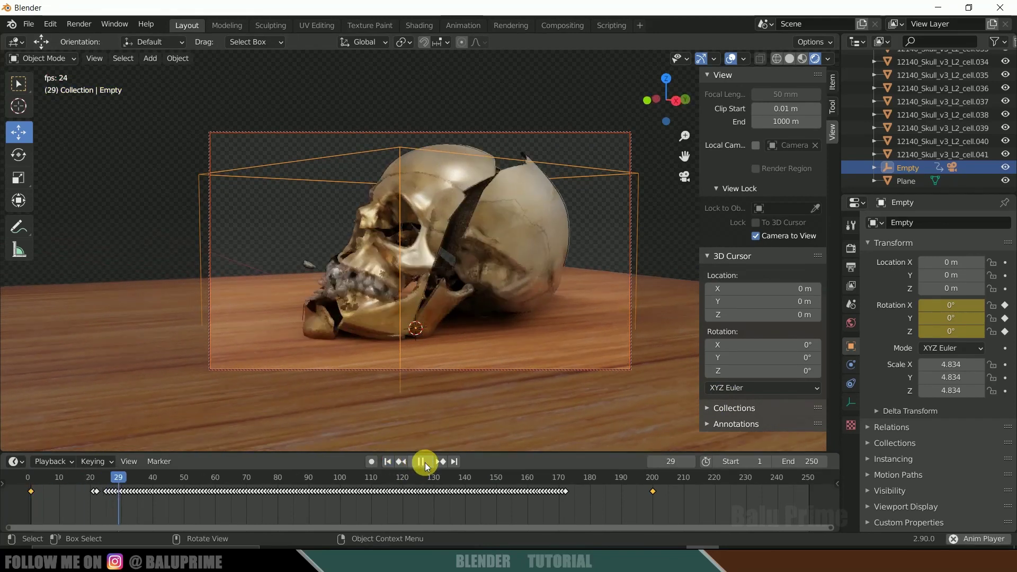
pyautogui.click(423, 462)
pyautogui.click(389, 461)
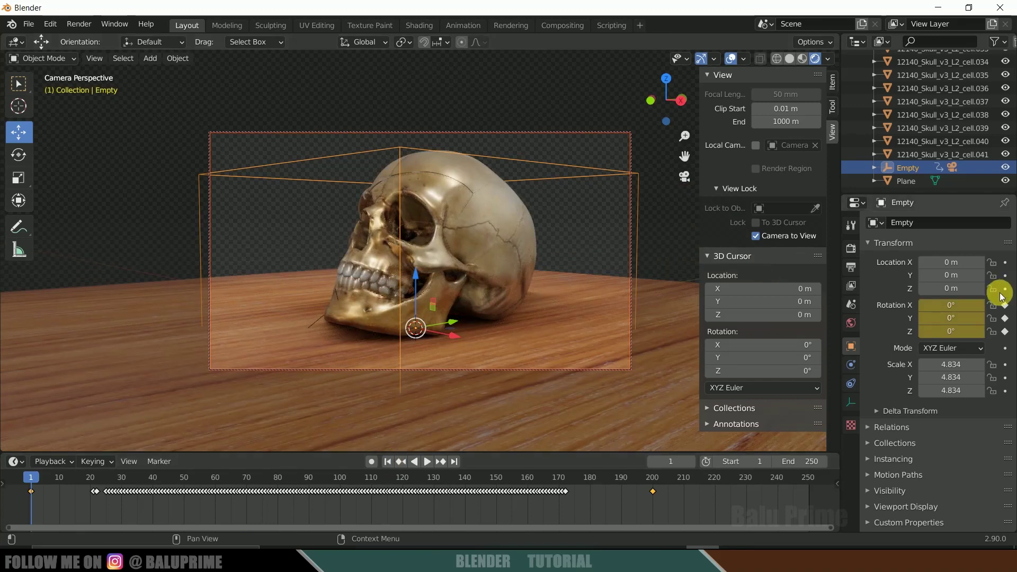
# Step: Delete the empty's rotation keyframes, then rotate it to about -96.9° on Z and insert a Rotation keyframe at frame 1
pyautogui.press('x')
pyautogui.click(668, 506)
pyautogui.moveTo(951, 332); pyautogui.dragTo(899, 336)
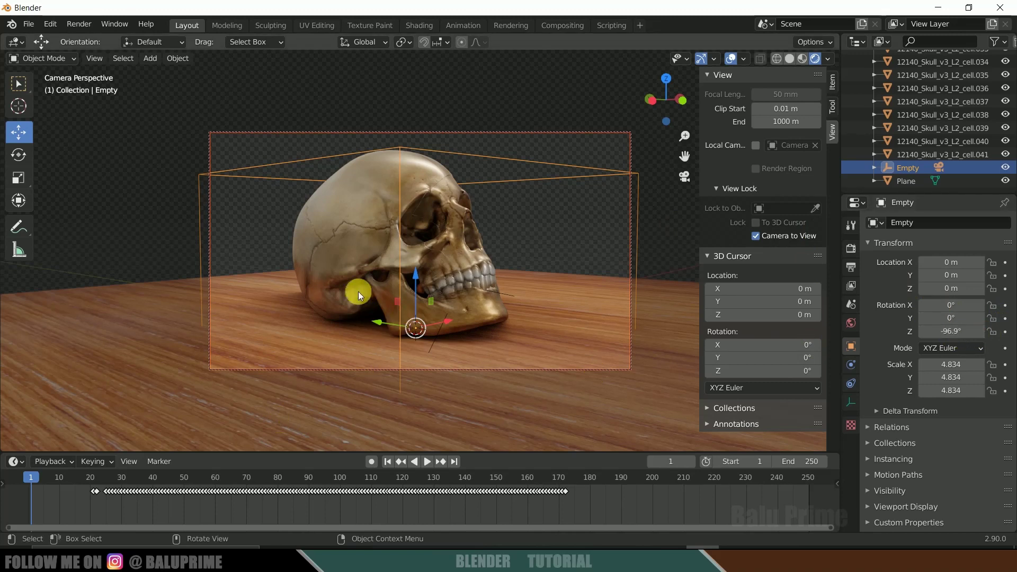
pyautogui.press('i')
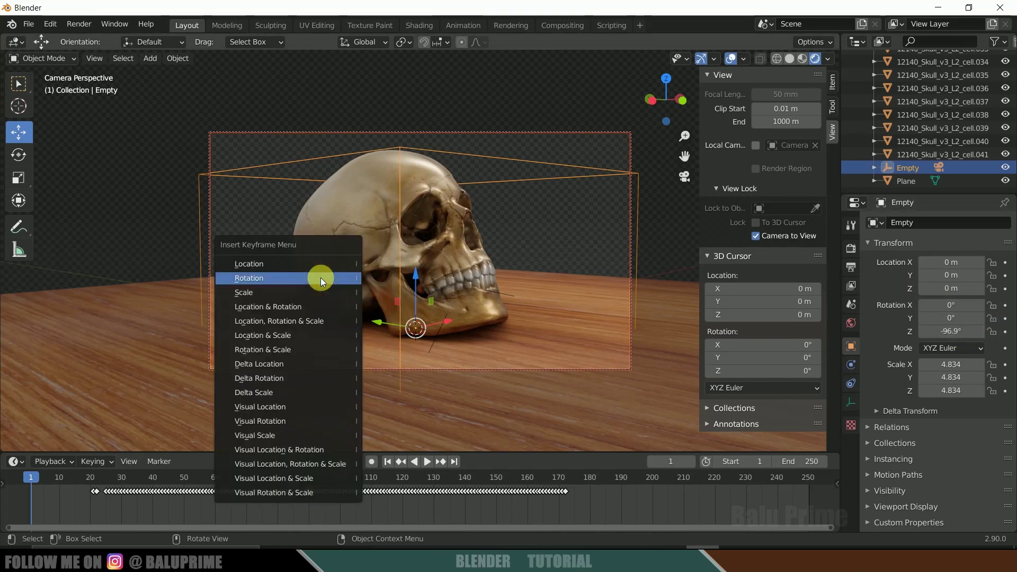
pyautogui.click(259, 277)
# Step: At frame 200, set the empty's Z rotation to about -34.6° and insert a Rotation keyframe
pyautogui.press('space')
pyautogui.click(669, 514)
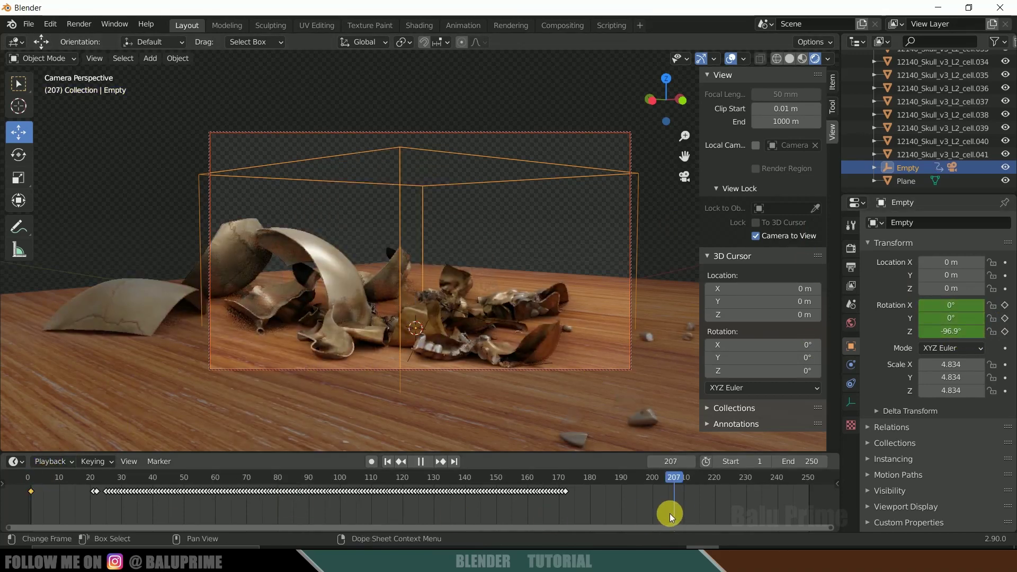
pyautogui.moveTo(564, 504); pyautogui.dragTo(586, 502)
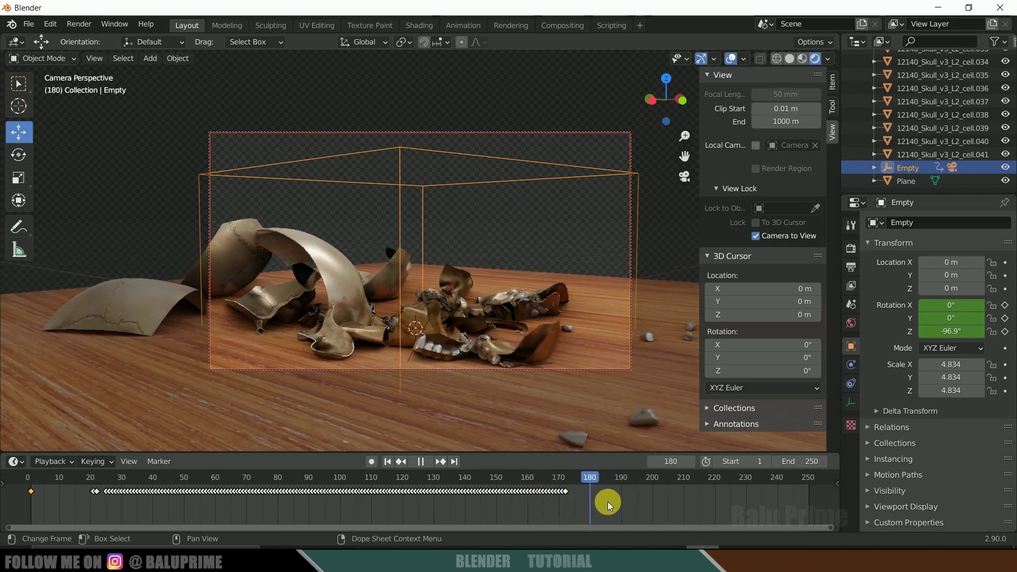
pyautogui.moveTo(648, 501); pyautogui.dragTo(653, 501)
pyautogui.moveTo(948, 332); pyautogui.dragTo(975, 331)
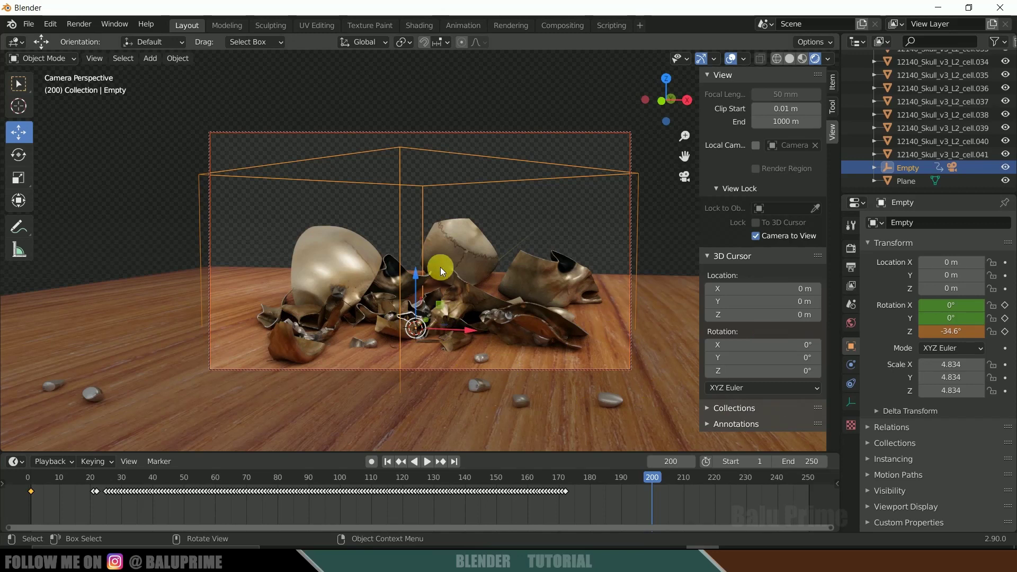
pyautogui.press('i')
pyautogui.click(377, 267)
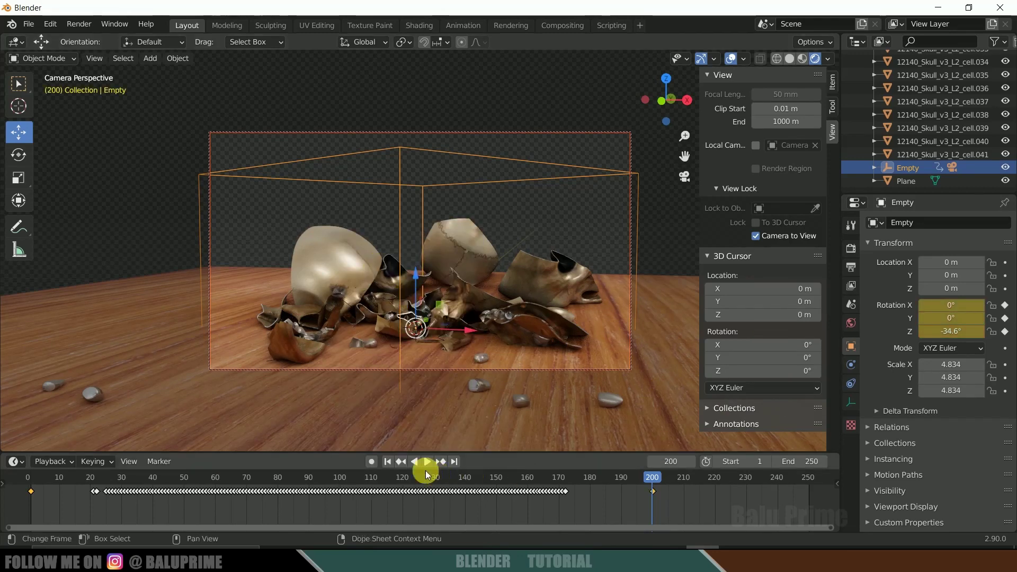
# Step: Play the animation from the first frame to preview the revised camera orbit, then stop at frame 1
pyautogui.click(391, 463)
pyautogui.click(425, 462)
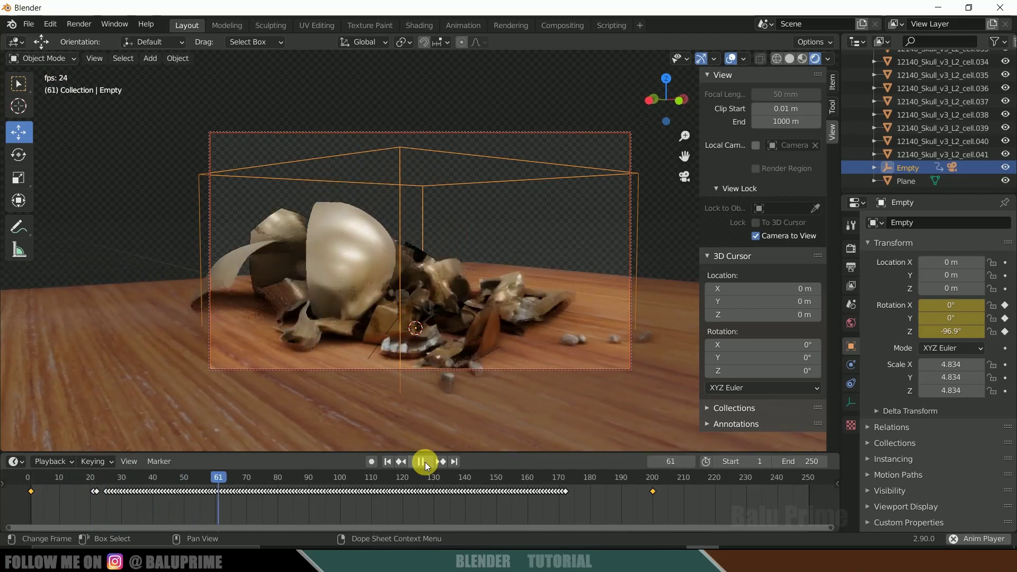
pyautogui.press('Escape')
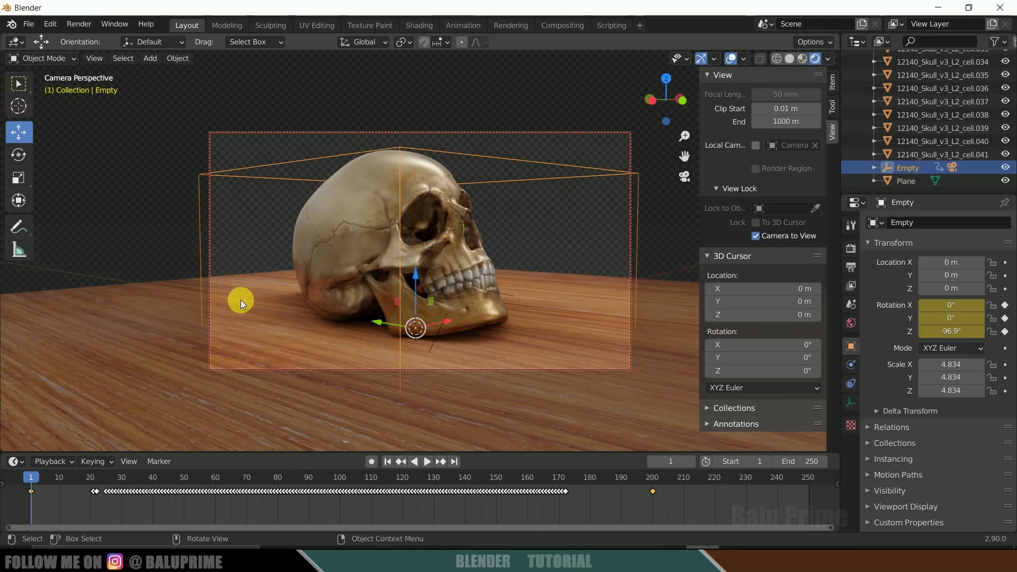
# Step: Enable Render Region in the scene's output dimensions
pyautogui.click(850, 249)
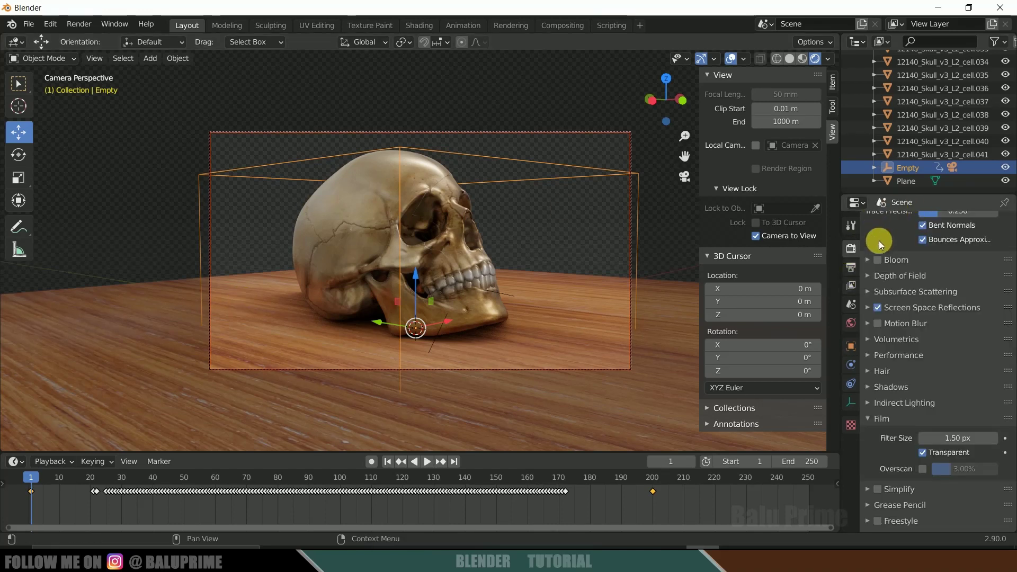
pyautogui.scroll(7, 879, 241)
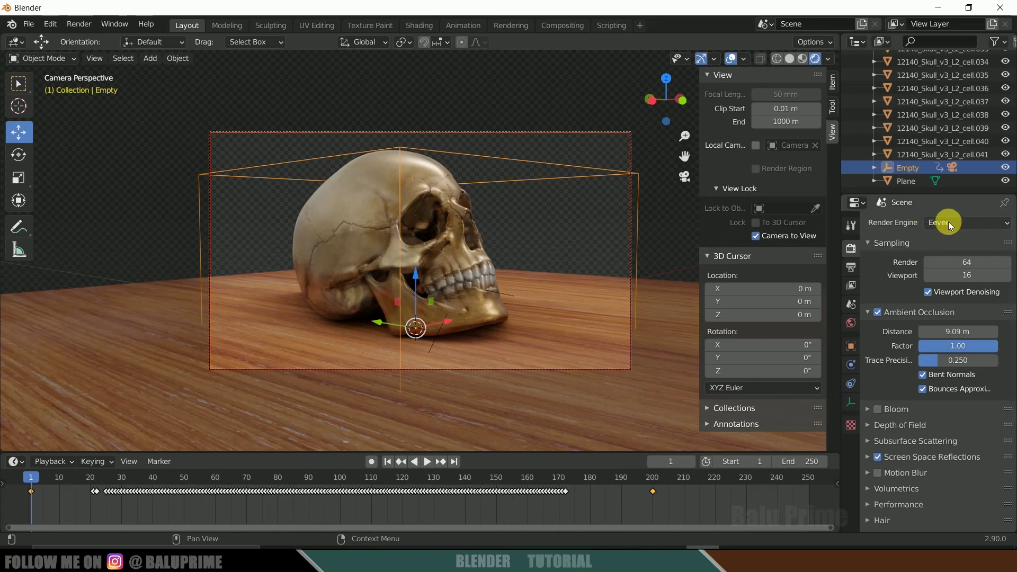
pyautogui.click(851, 268)
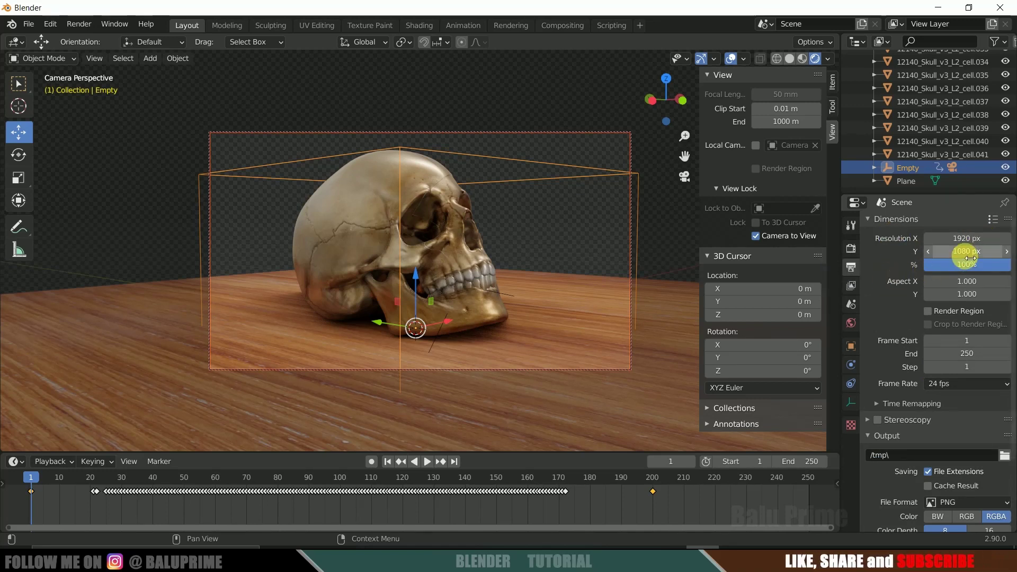
pyautogui.click(927, 311)
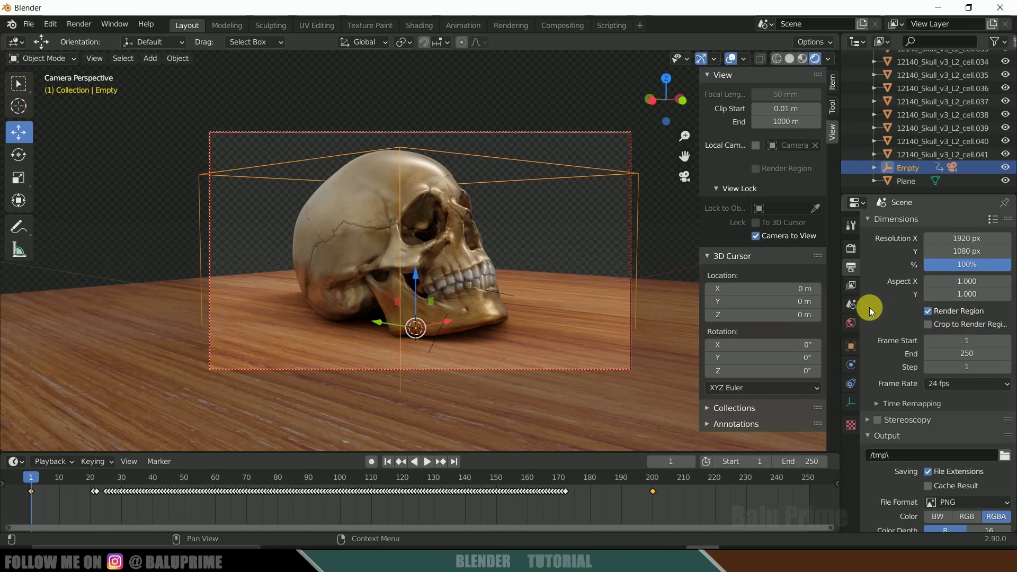
# Step: Set the output end frame to 200 and choose a frame rate of 24 fps
pyautogui.scroll(-2, 869, 307)
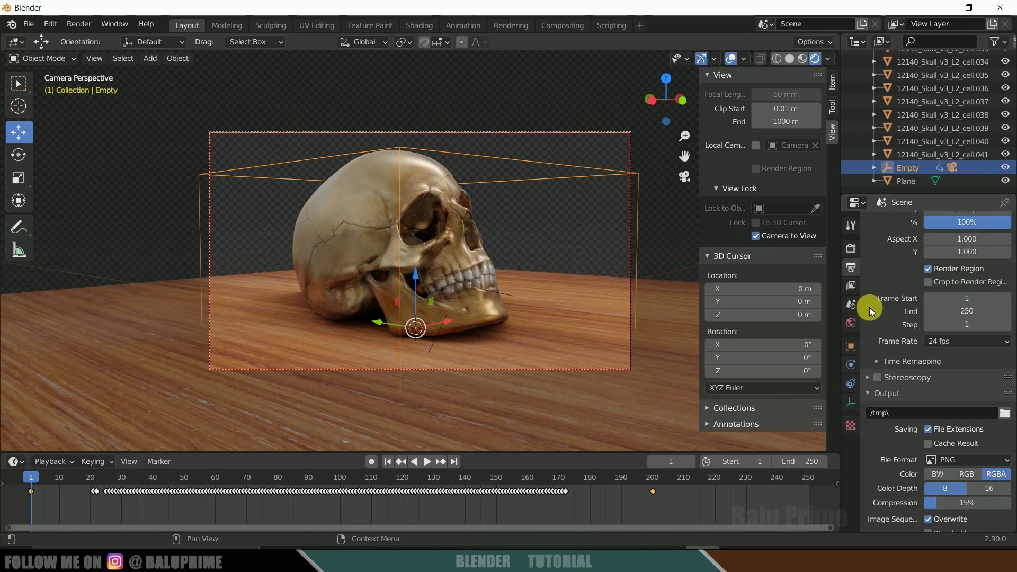
pyautogui.click(981, 317)
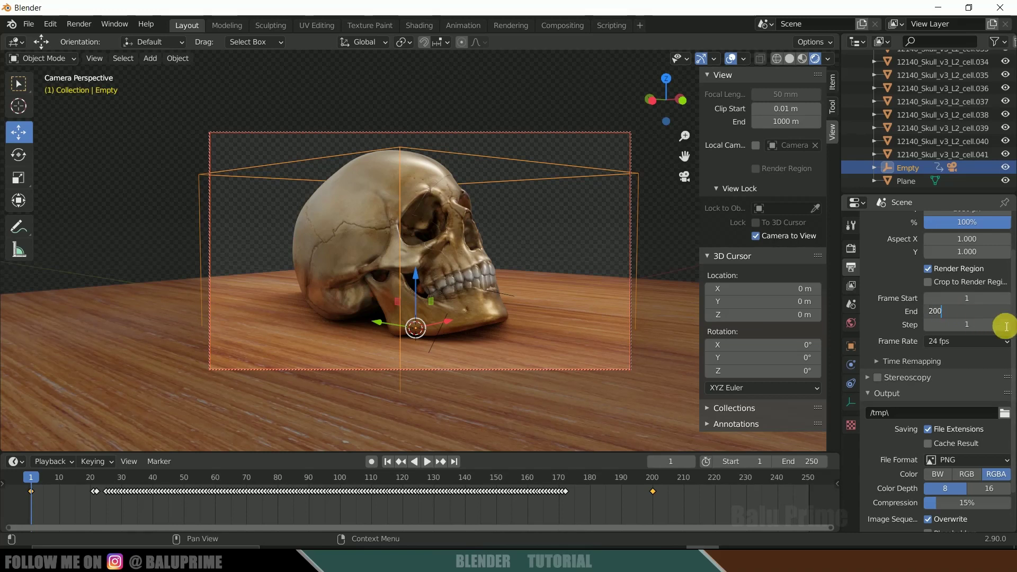
pyautogui.write('200')
pyautogui.press('Return')
pyautogui.click(953, 341)
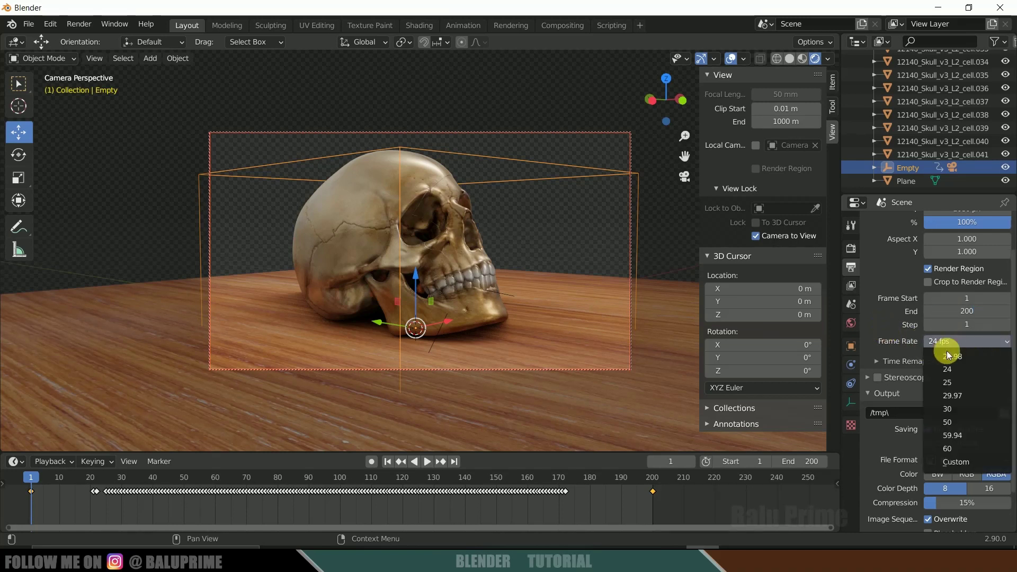
pyautogui.click(962, 369)
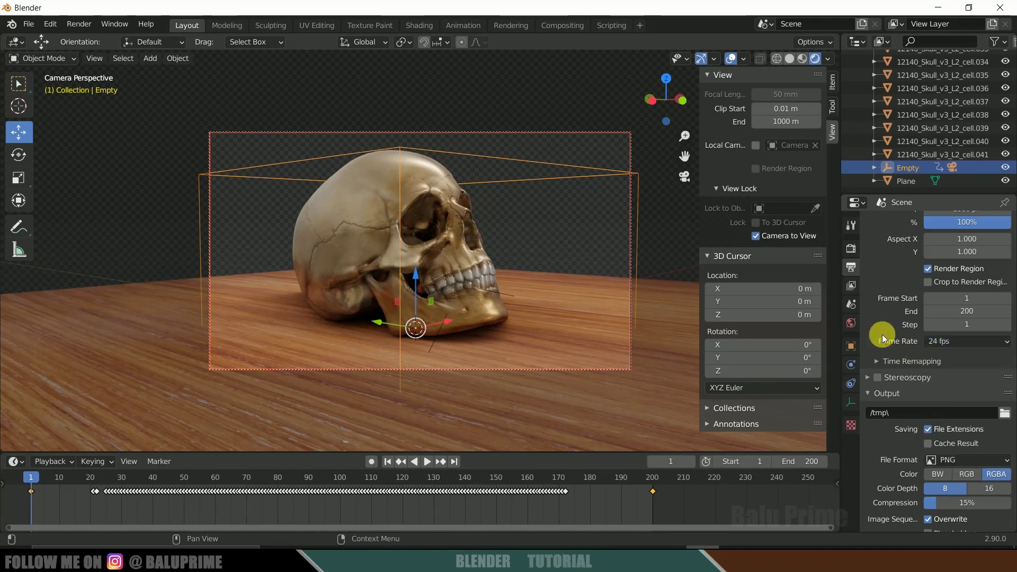
# Step: Set the output path to a folder inside D:\youtube\skull breaking and choose FFmpeg video as the file format
pyautogui.scroll(-2, 883, 334)
pyautogui.click(1005, 371)
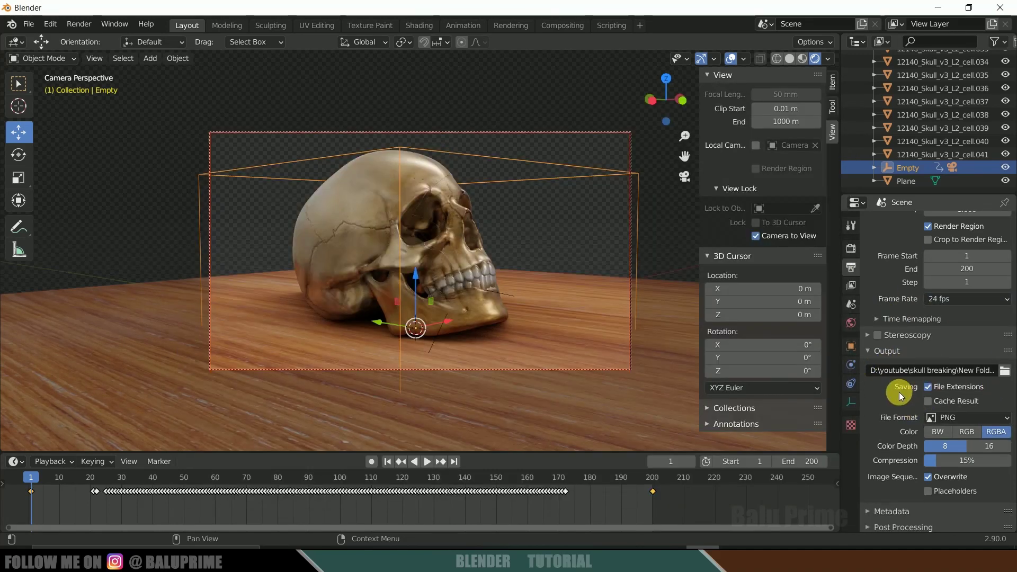
pyautogui.scroll(-1, 898, 397)
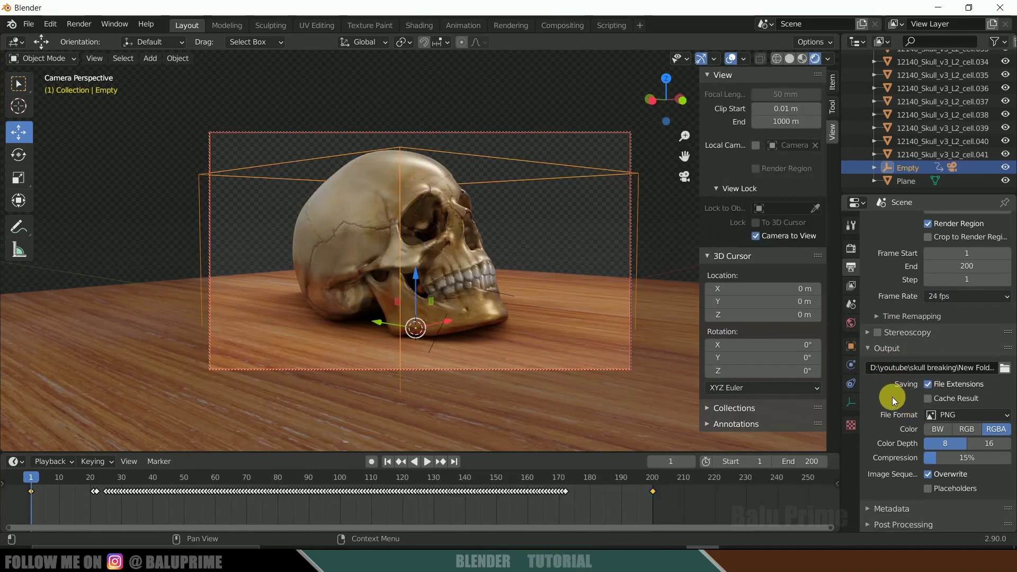
pyautogui.click(972, 415)
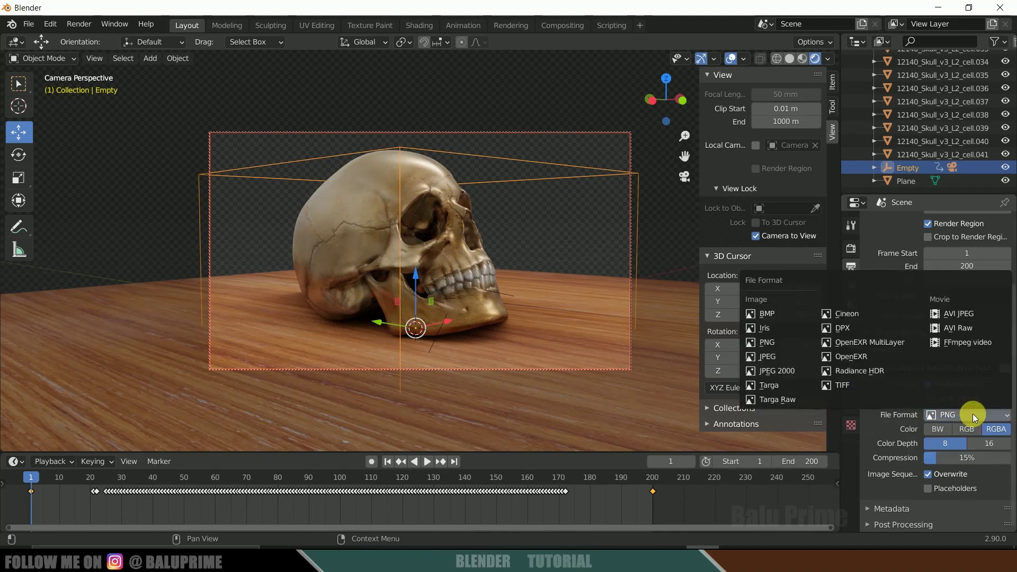
pyautogui.click(959, 345)
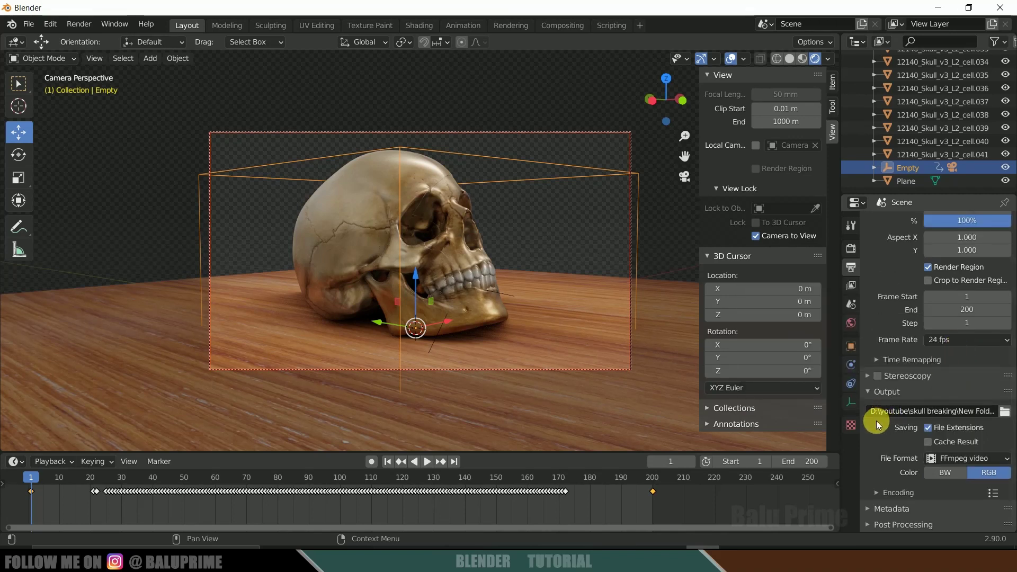
# Step: Set the video encoding container to MPEG-4
pyautogui.click(878, 495)
pyautogui.scroll(-5, 882, 480)
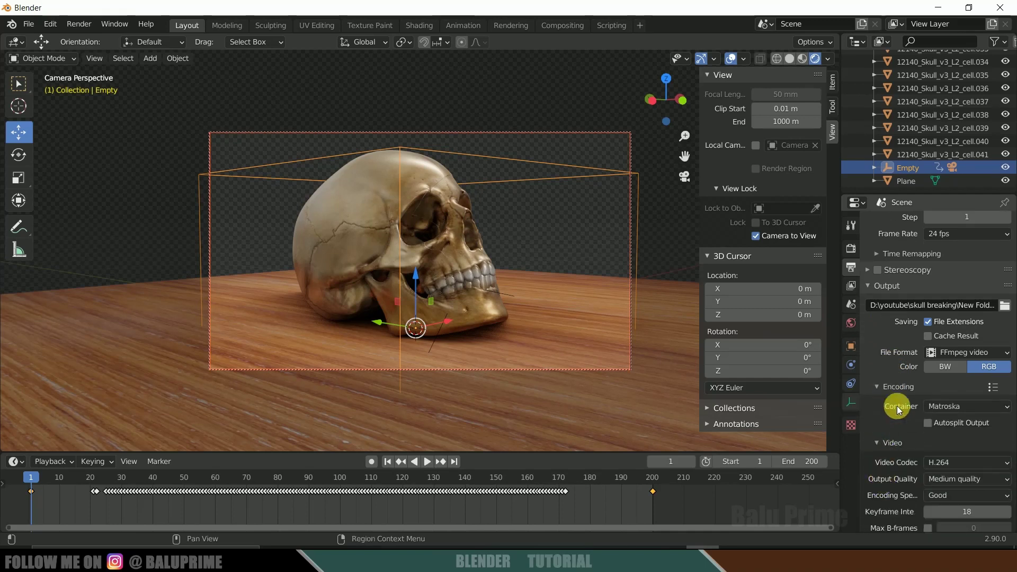
pyautogui.click(960, 406)
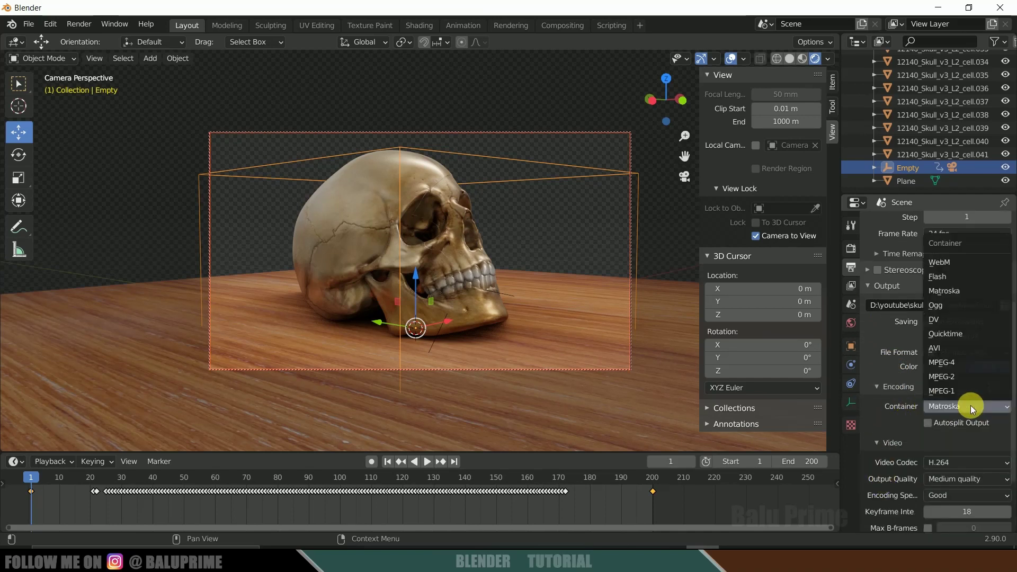
pyautogui.click(948, 367)
# Step: Configure the video encoding with the H.264 codec, Lossless output quality and Good encoding speed
pyautogui.scroll(-5, 882, 414)
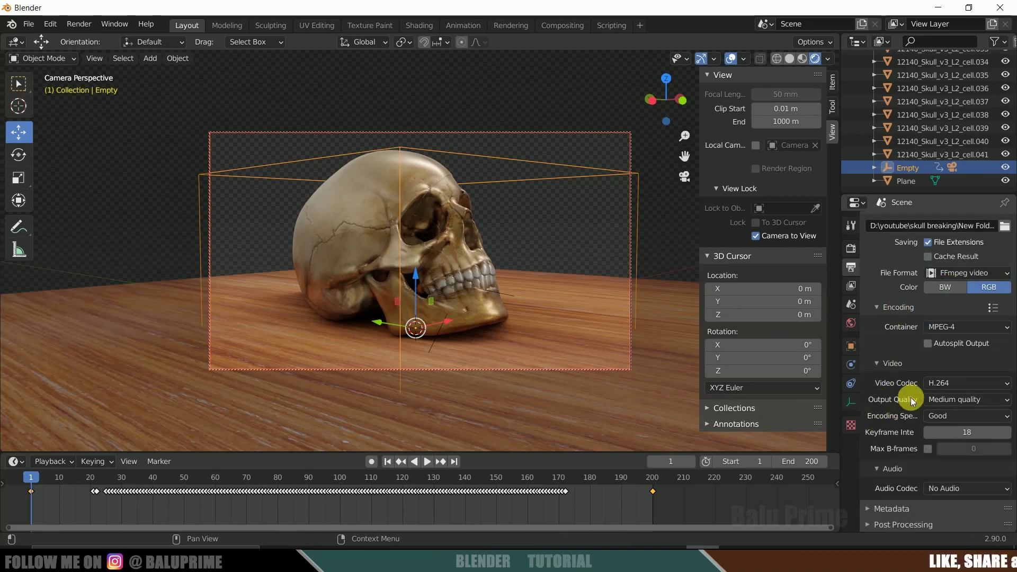
pyautogui.click(949, 383)
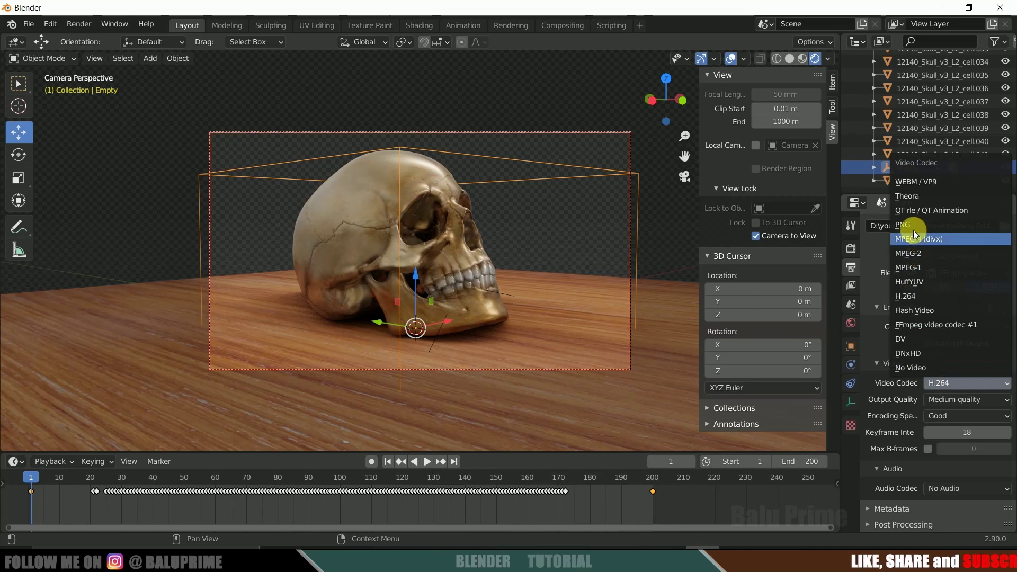
pyautogui.click(949, 382)
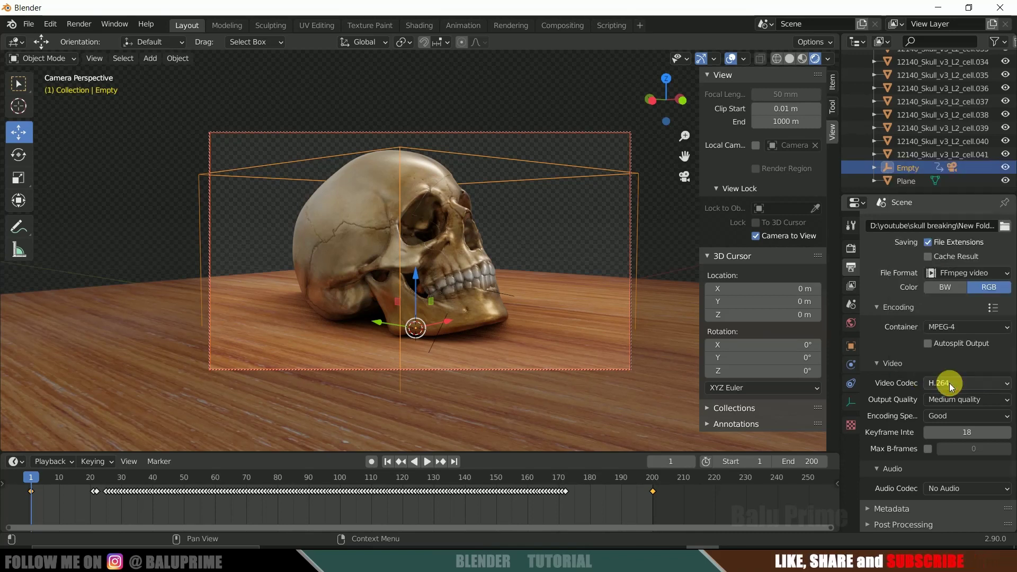
pyautogui.click(952, 400)
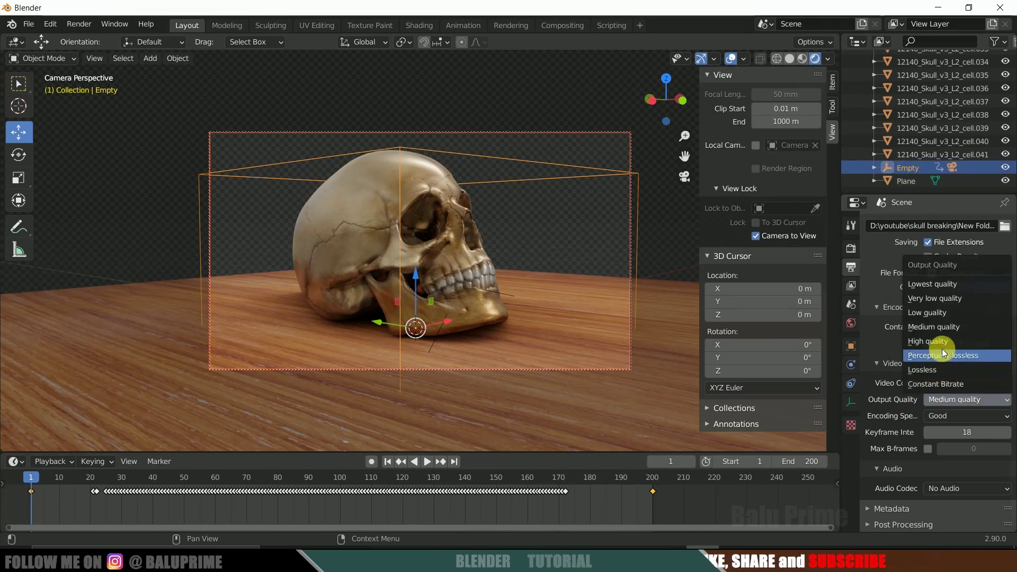
pyautogui.click(930, 369)
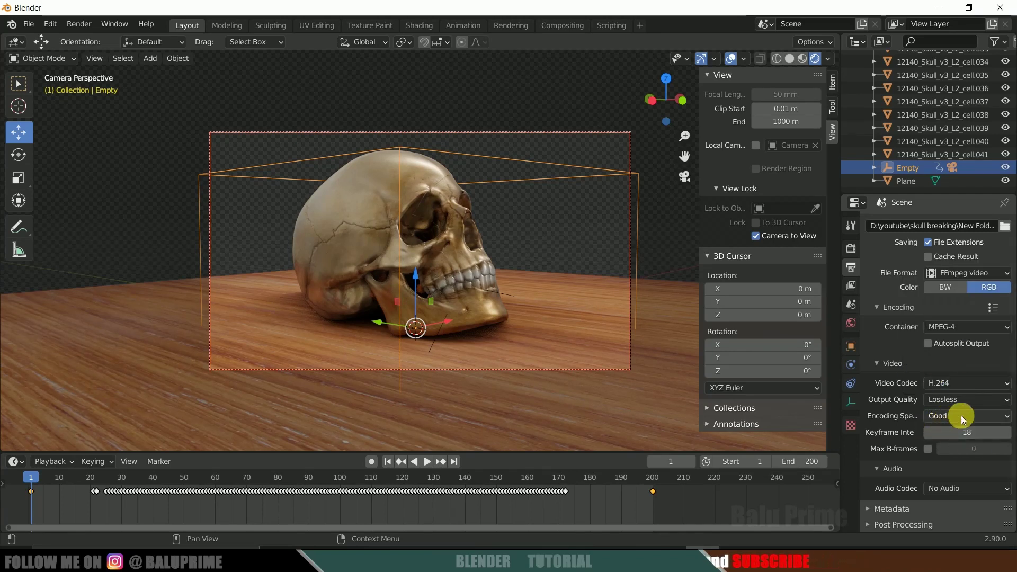
pyautogui.click(960, 416)
pyautogui.click(961, 415)
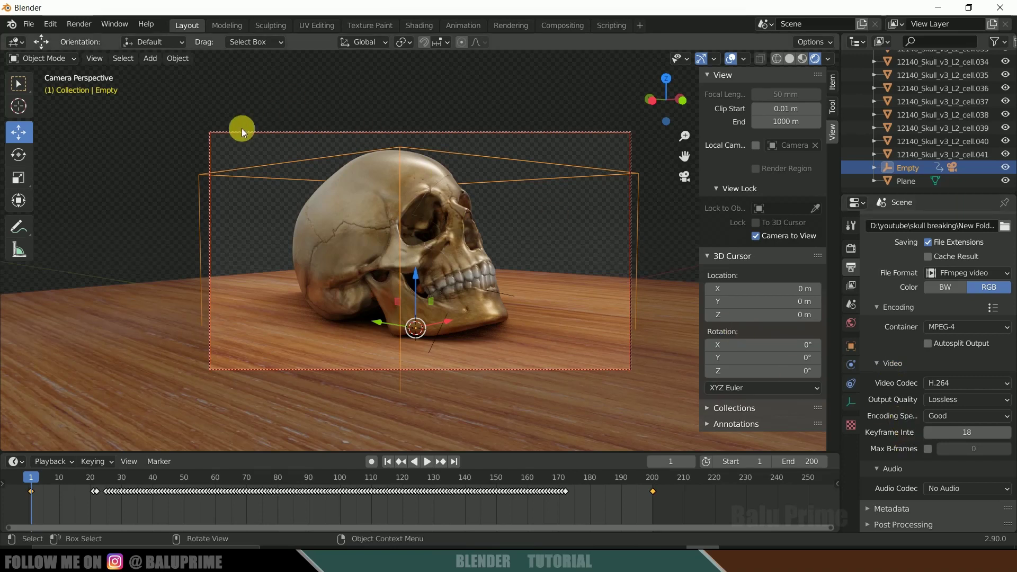
# Step: Render the full animation to the output video
pyautogui.click(85, 28)
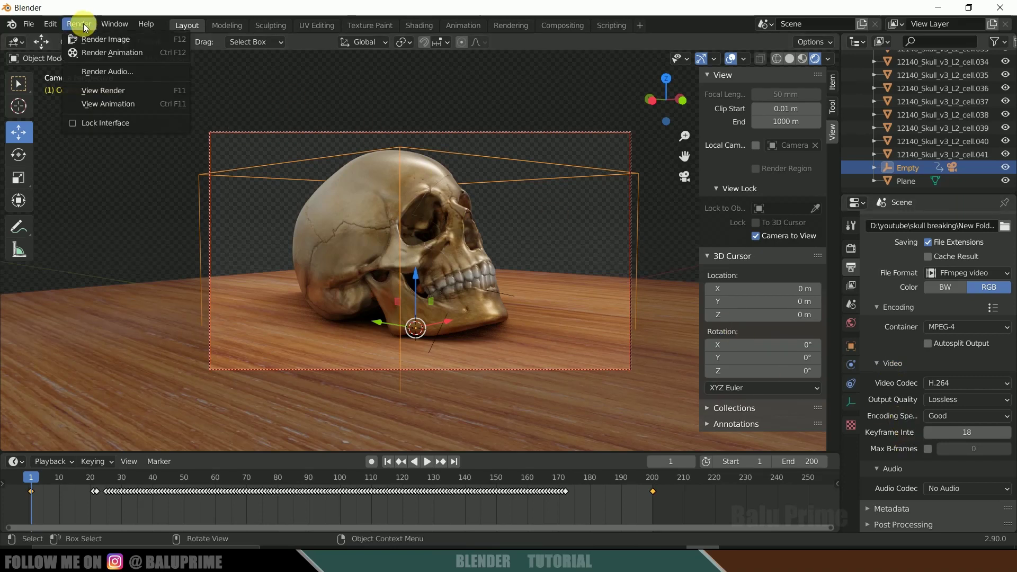
pyautogui.click(104, 53)
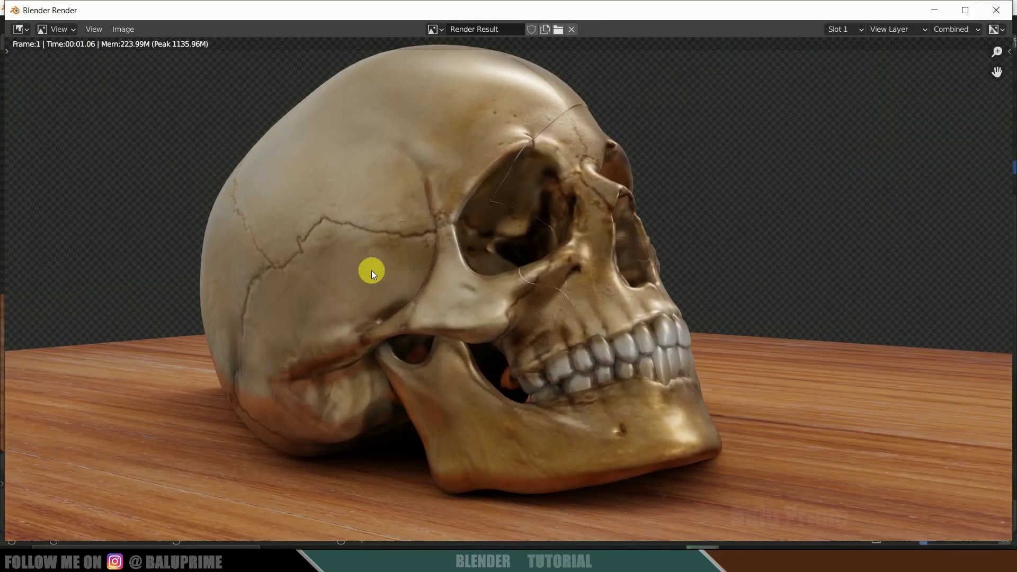